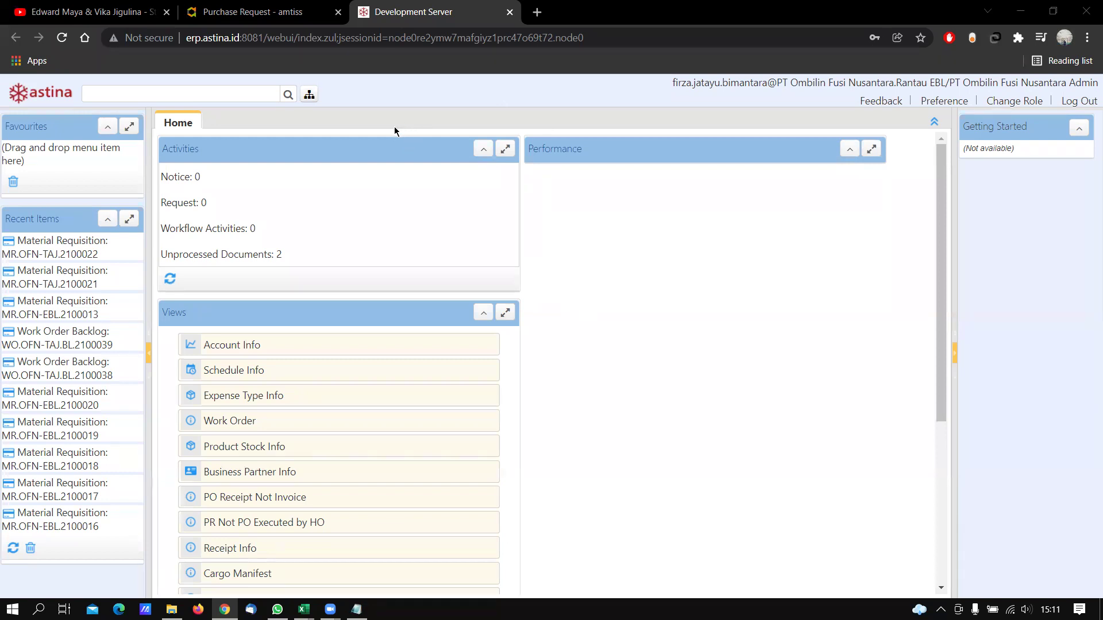
Bring up the amtiss Purchase Request list (Still in Process) and scroll through it
{"action": "left_click", "coordinate": [287, 14]}
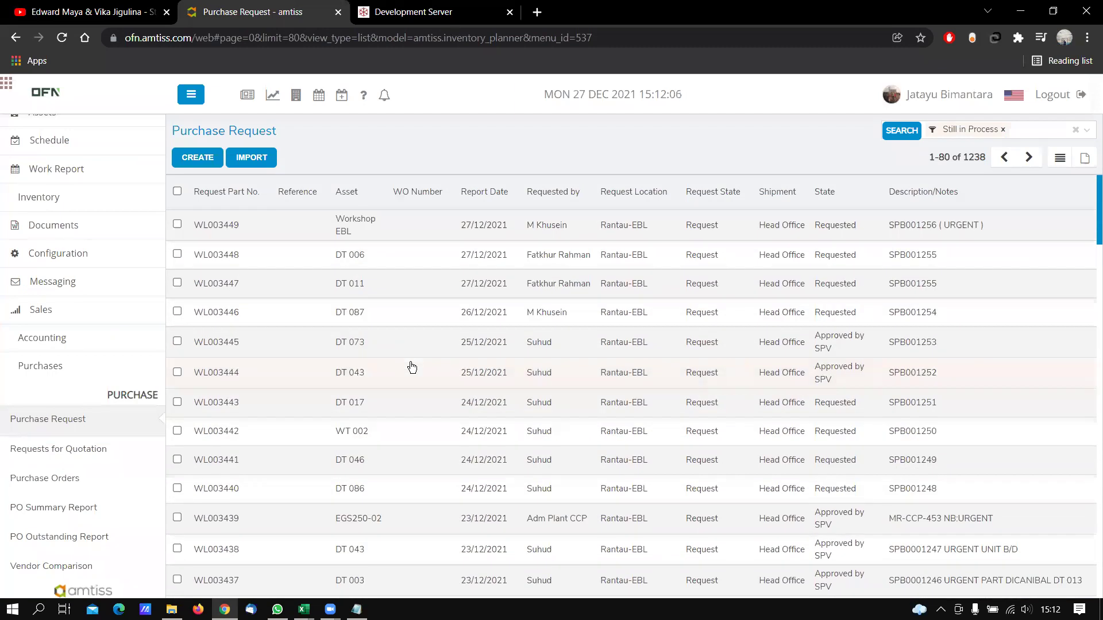
{"action": "scroll", "coordinate": [412, 367], "scroll_direction": "down", "scroll_amount": 10}
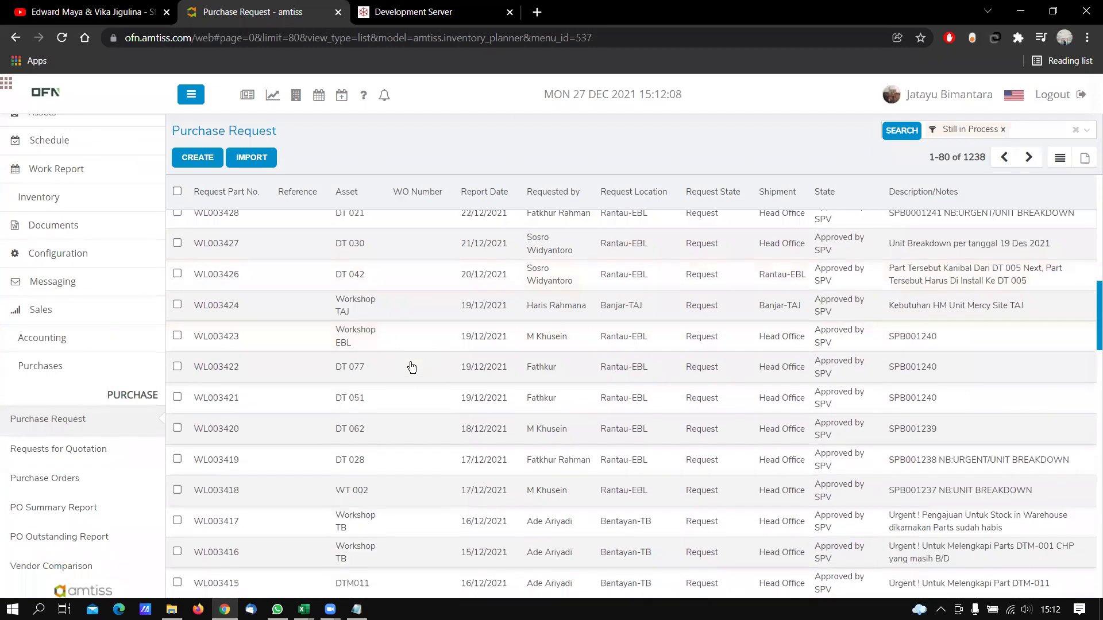
{"action": "scroll", "coordinate": [412, 367], "scroll_direction": "up", "scroll_amount": 8}
{"action": "scroll", "coordinate": [411, 367], "scroll_direction": "up", "scroll_amount": 3}
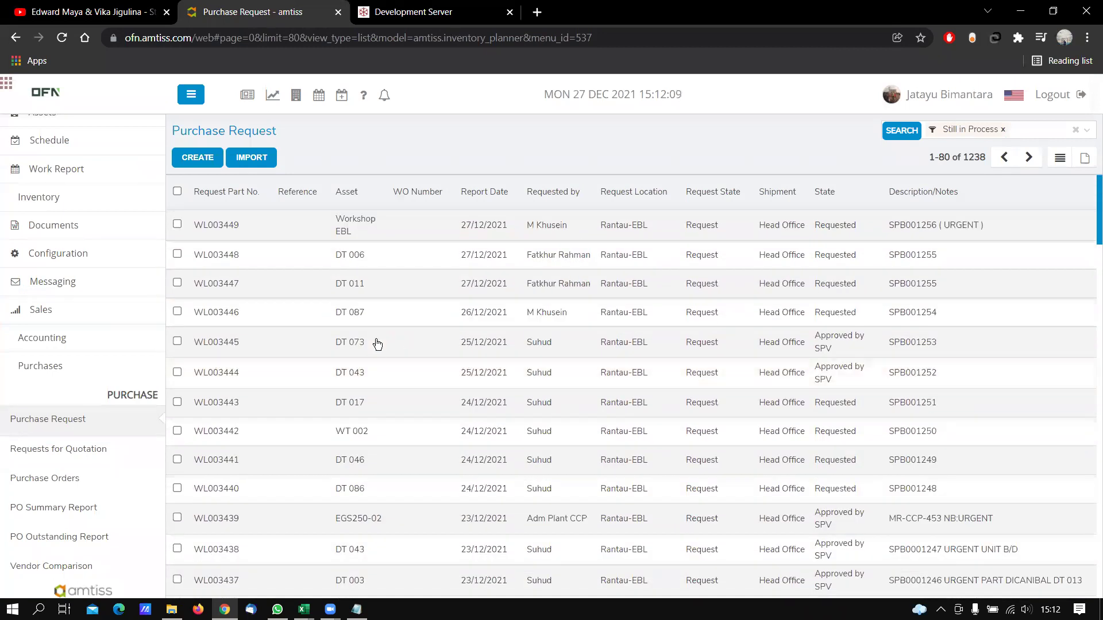
{"action": "mouse_move", "coordinate": [304, 608]}
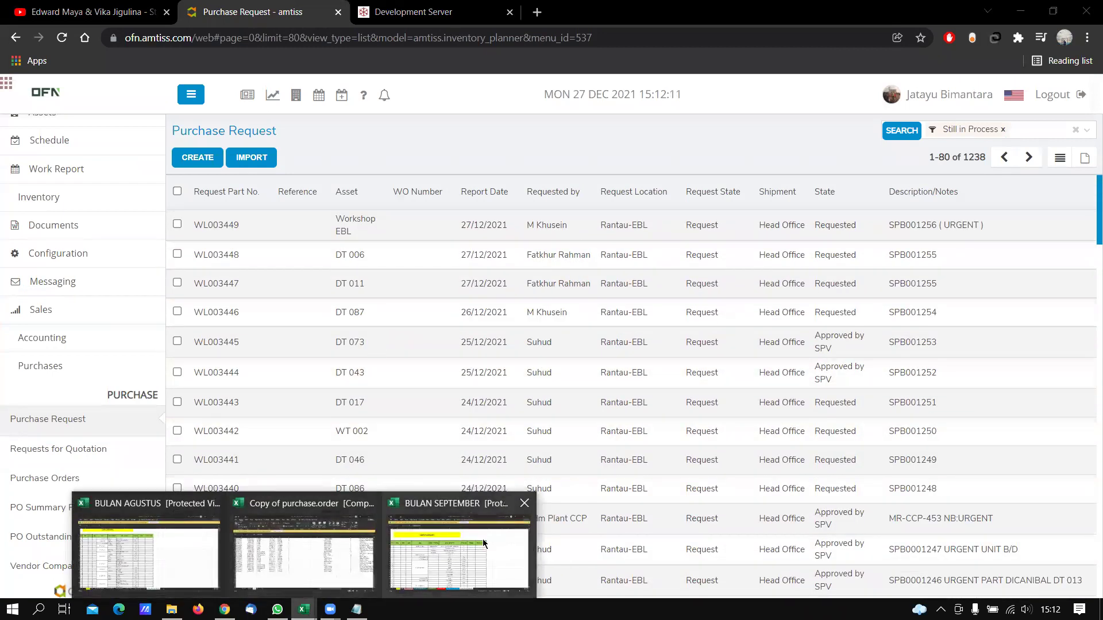
{"action": "left_click", "coordinate": [307, 543]}
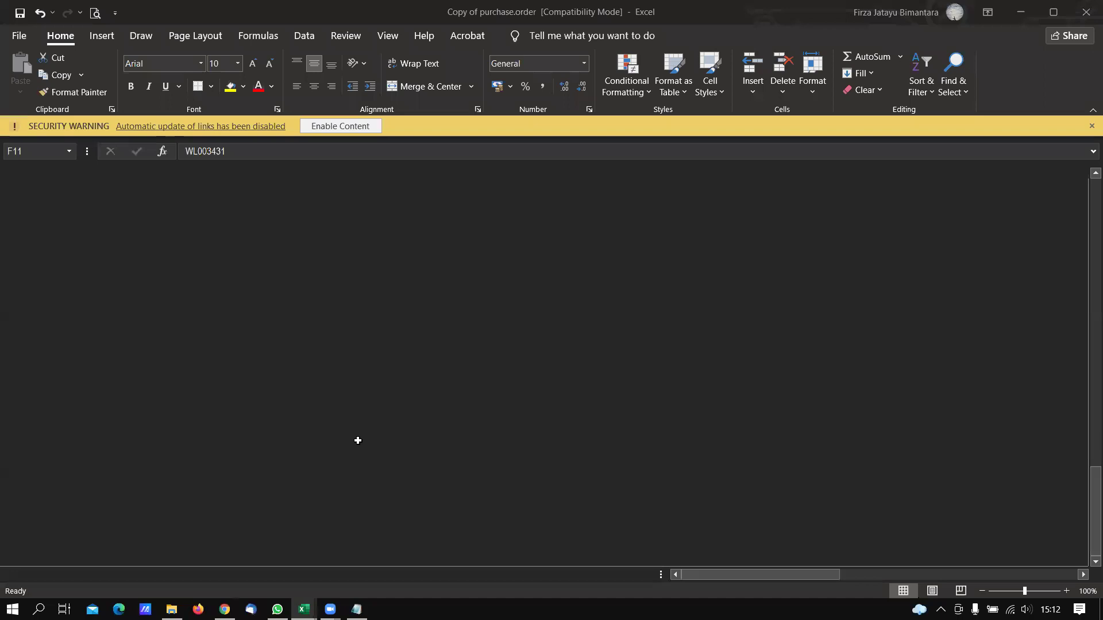
{"action": "scroll", "coordinate": [358, 440], "scroll_direction": "up", "scroll_amount": 15}
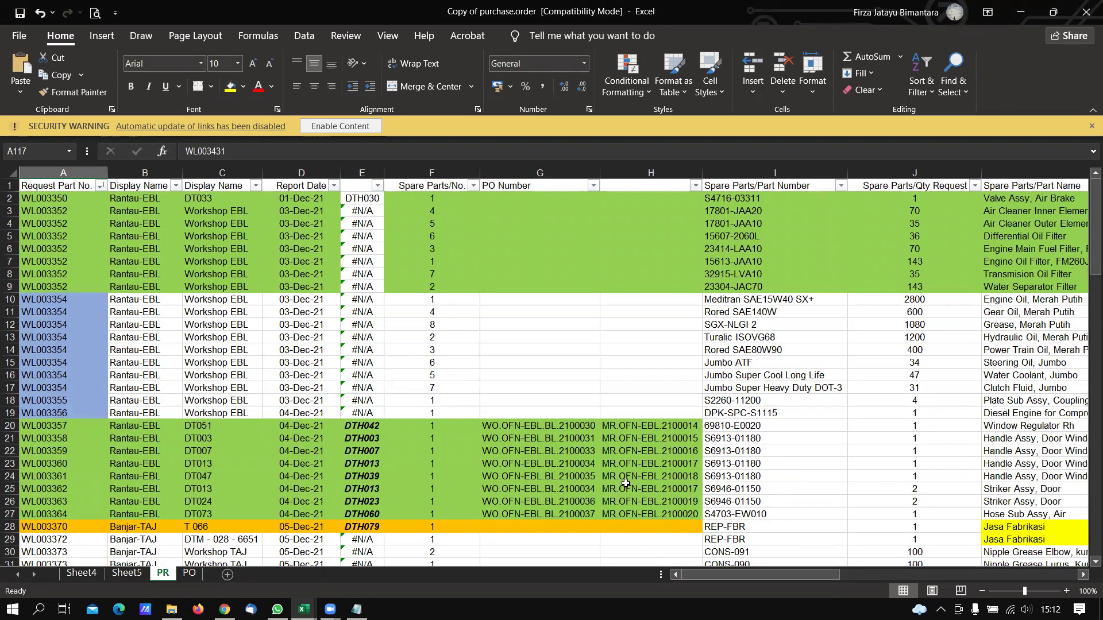
{"action": "left_click", "coordinate": [531, 423]}
{"action": "left_click", "coordinate": [641, 436]}
{"action": "left_click", "coordinate": [554, 450]}
{"action": "left_click", "coordinate": [626, 463]}
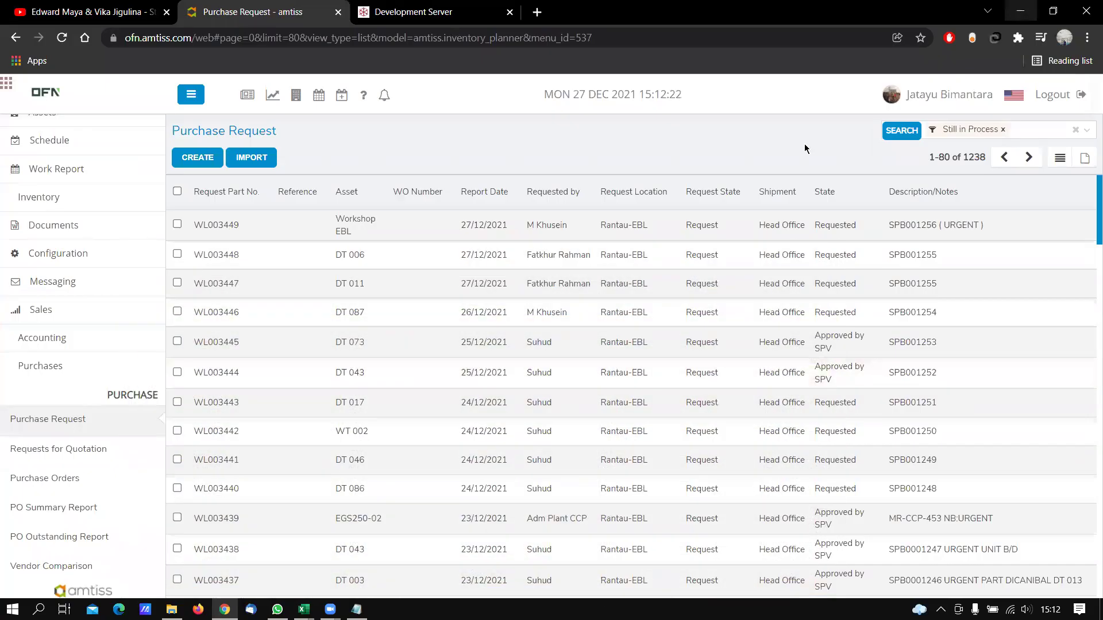
{"action": "left_click", "coordinate": [1020, 11]}
Switch to the Astina ERP page, then bring the untitled Notepad note forward
{"action": "key", "text": "ctrl+Tab"}
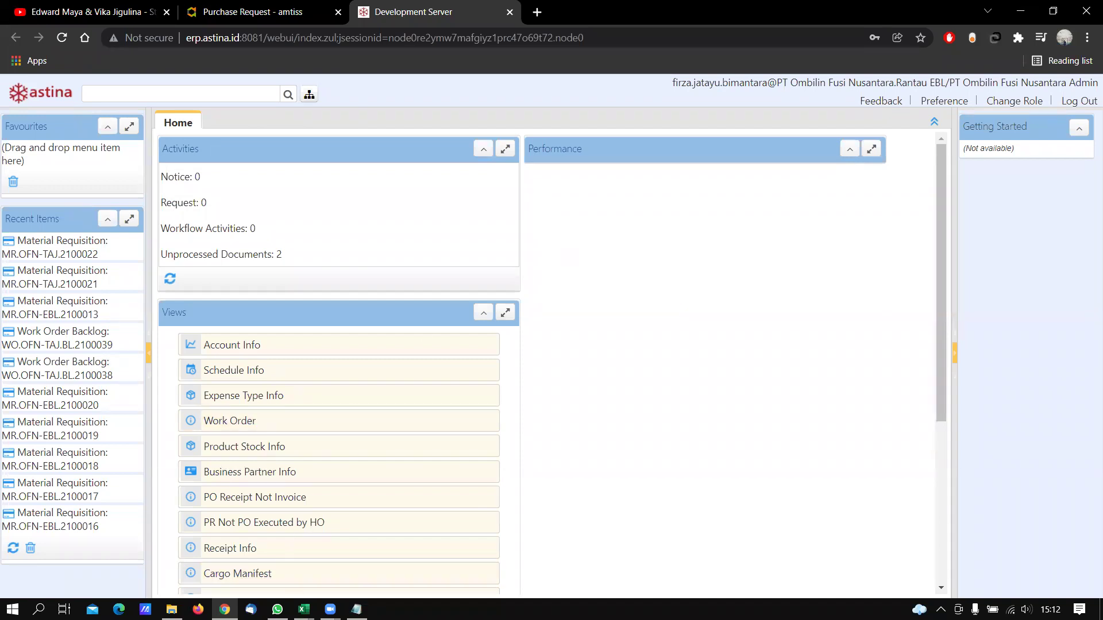
{"action": "mouse_move", "coordinate": [356, 608]}
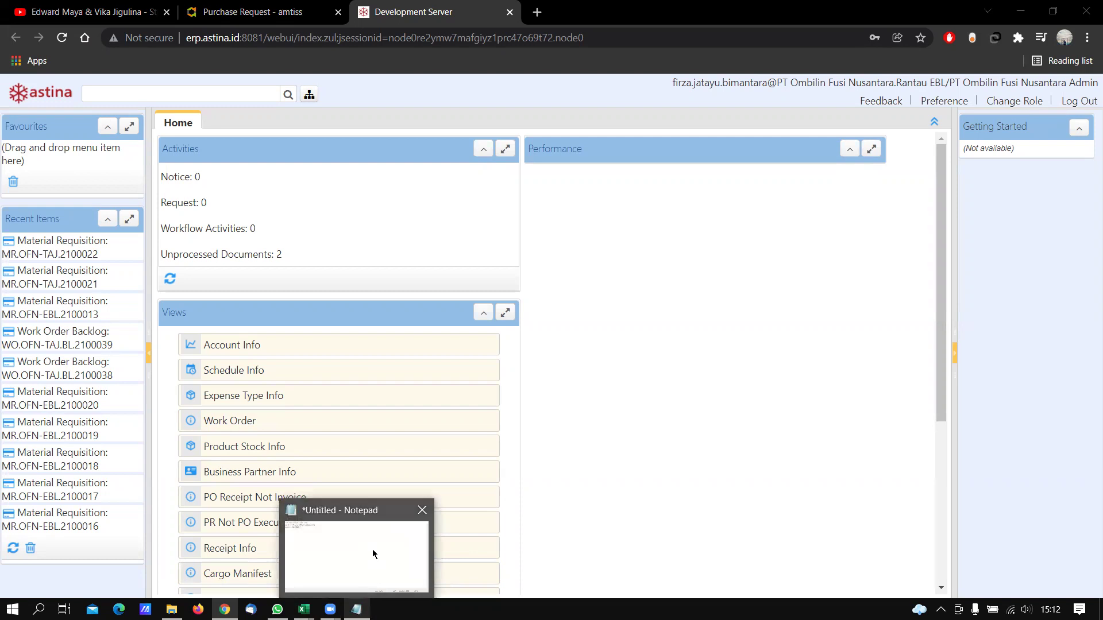
{"action": "left_click", "coordinate": [372, 549]}
Add lines '1. Work Order : WOxxxxxxxx', '2. MR (Material Request) : MRxxxxxxx', '3. PR (Purchase Request) : PRxxxxxxx'
{"action": "key", "text": "Return"}
{"action": "key", "text": "Return"}
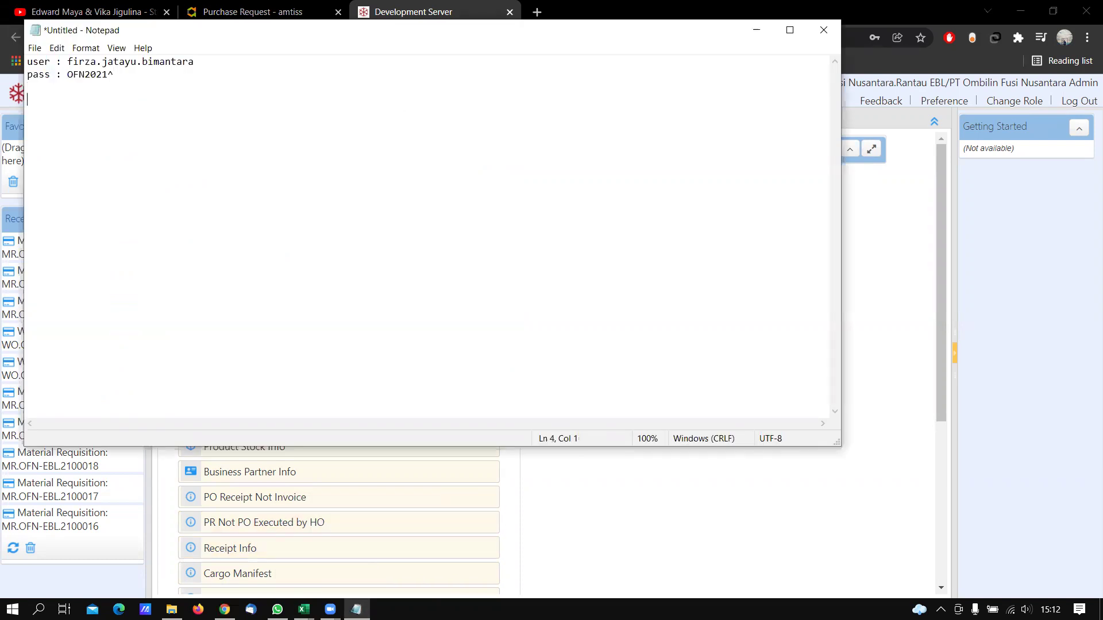
{"action": "type", "text": "1. Work Order : WOxxxxxxxx"}
{"action": "key", "text": "Return"}
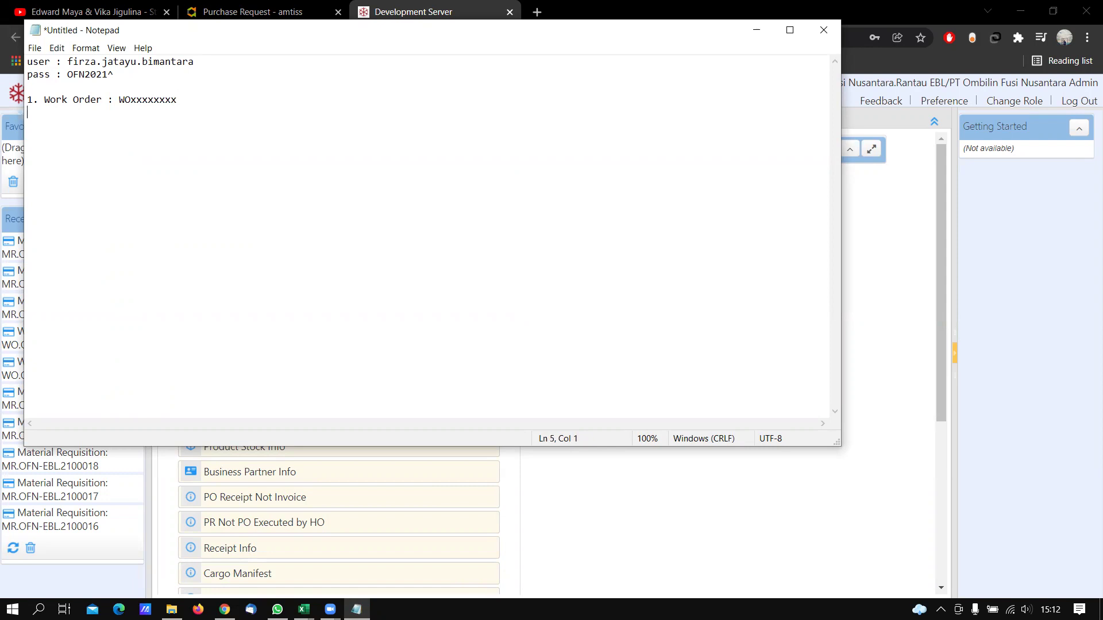
{"action": "type", "text": "2. MR (Material Request) : MRxxx"}
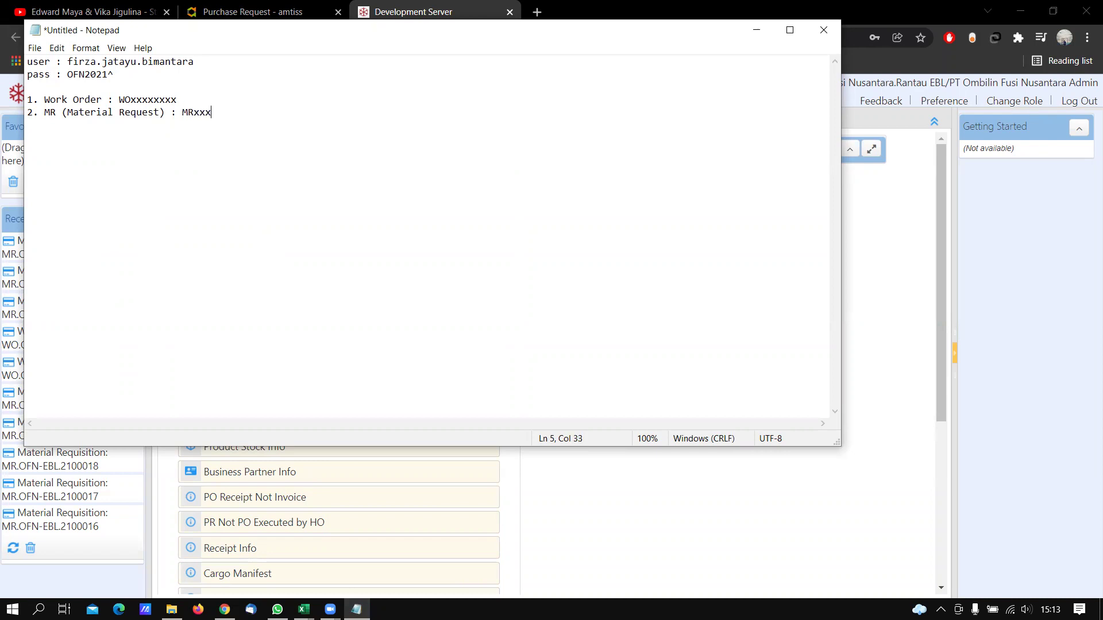
{"action": "type", "text": "xxxx"}
{"action": "key", "text": "Return"}
{"action": "type", "text": "3."}
{"action": "type", "text": "PR (Purdh"}
{"action": "key", "text": "BackSpace"}
{"action": "key", "text": "BackSpace"}
{"action": "type", "text": "chase Request) : PRxxxxxxx"}
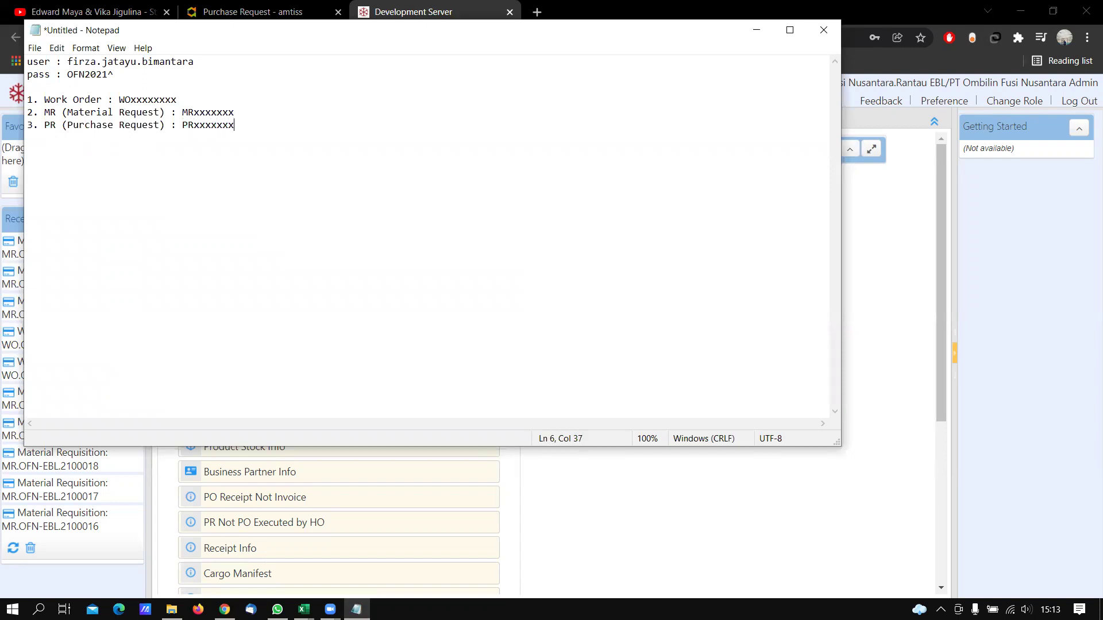
{"action": "key", "text": "Return"}
Add lines 4–6: PO : POxxxxxxx, GR (Good Receive) : GRxxxxxxx, GI (Good Issued / Cutting Stock) : GIxxxxxxxx
{"action": "type", "text": "4. PO (Purchase Order)   : POxxxxxxx"}
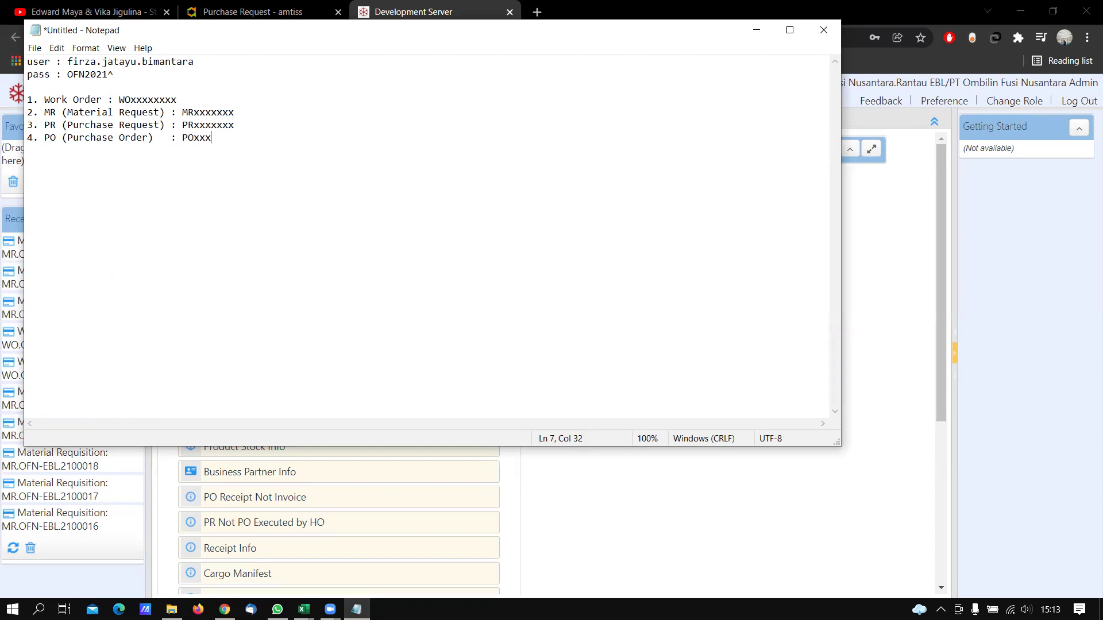
{"action": "key", "text": "Return"}
{"action": "type", "text": "5."}
{"action": "type", "text": " GR"}
{"action": "type", "text": " ("}
{"action": "type", "text": "Good recei"}
{"action": "type", "text": "vi"}
{"action": "key", "text": "BackSpace"}
{"action": "key", "text": "BackSpace"}
{"action": "key", "text": "BackSpace"}
{"action": "key", "text": "BackSpace"}
{"action": "key", "text": "BackSpace"}
{"action": "key", "text": "BackSpace"}
{"action": "key", "text": "BackSpace"}
{"action": "type", "text": "Receive)"}
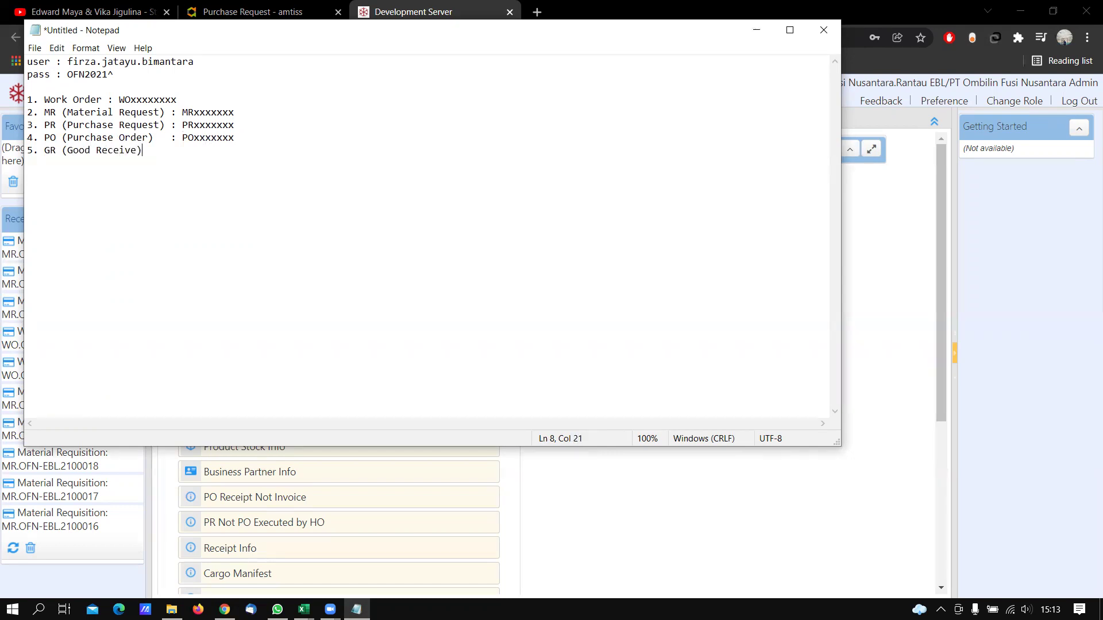
{"action": "type", "text": "\t : GRxxxxxxx"}
{"action": "key", "text": "Return"}
{"action": "type", "text": "6. Cuttin"}
{"action": "key", "text": "BackSpace"}
{"action": "key", "text": "BackSpace"}
{"action": "key", "text": "BackSpace"}
{"action": "key", "text": "BackSpace"}
{"action": "key", "text": "BackSpace"}
{"action": "key", "text": "BackSpace"}
{"action": "type", "text": "GI (Good Issued "}
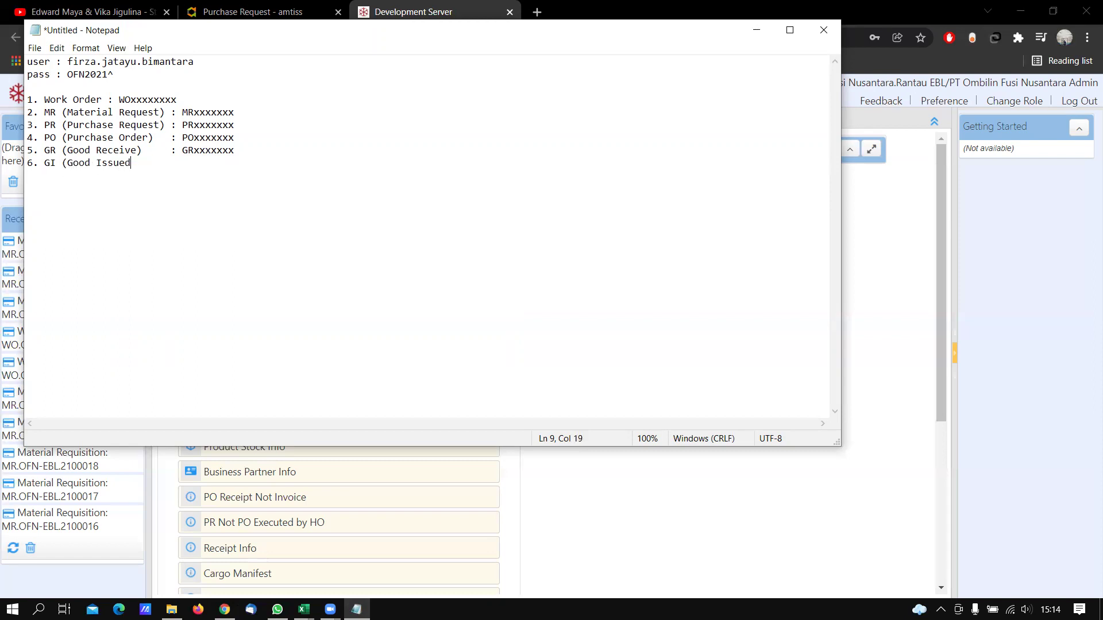
{"action": "type", "text": "/ Cutting Stock) : GIxxxxxxxx"}
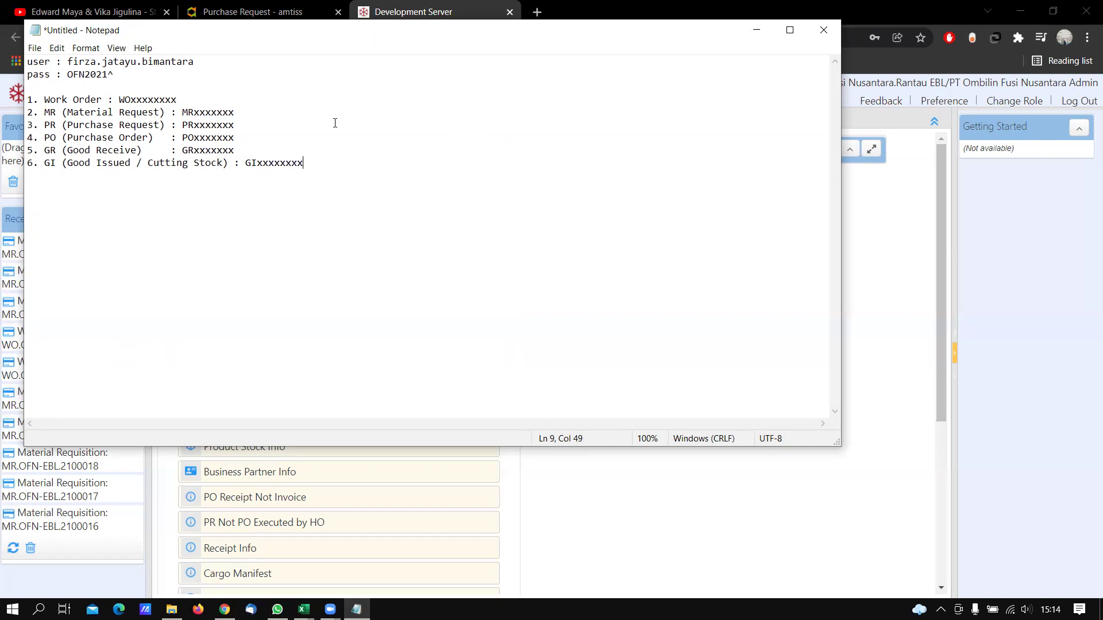
Adjust the system volume, then return to the Notepad note
{"action": "left_click", "coordinate": [1027, 609]}
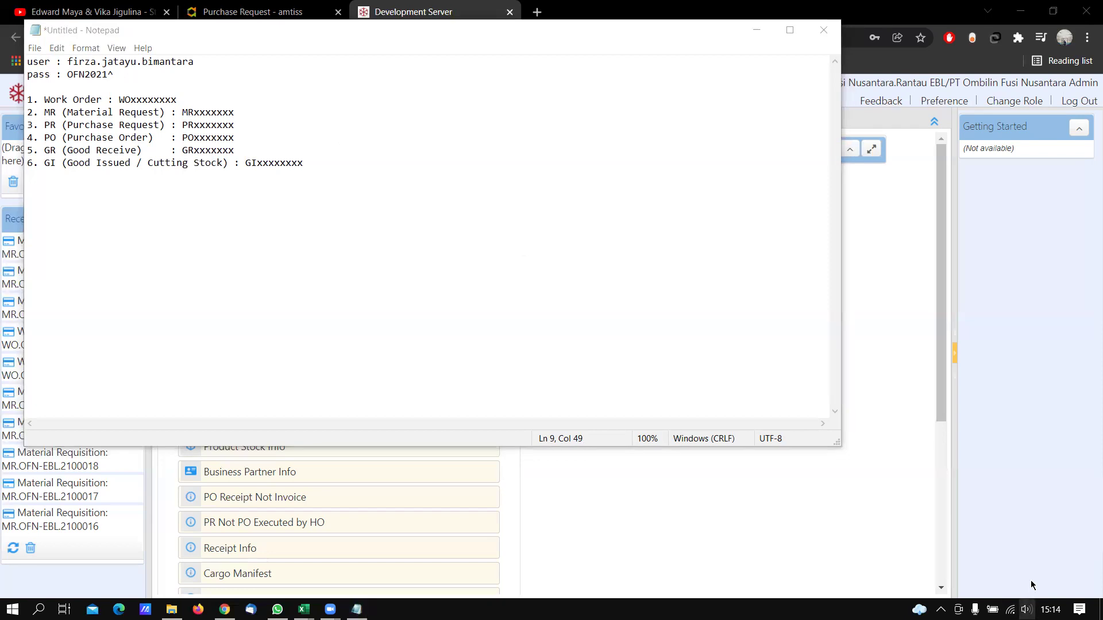
{"action": "scroll", "coordinate": [958, 573], "scroll_direction": "up", "scroll_amount": 13}
{"action": "scroll", "coordinate": [978, 487], "scroll_direction": "up", "scroll_amount": 6}
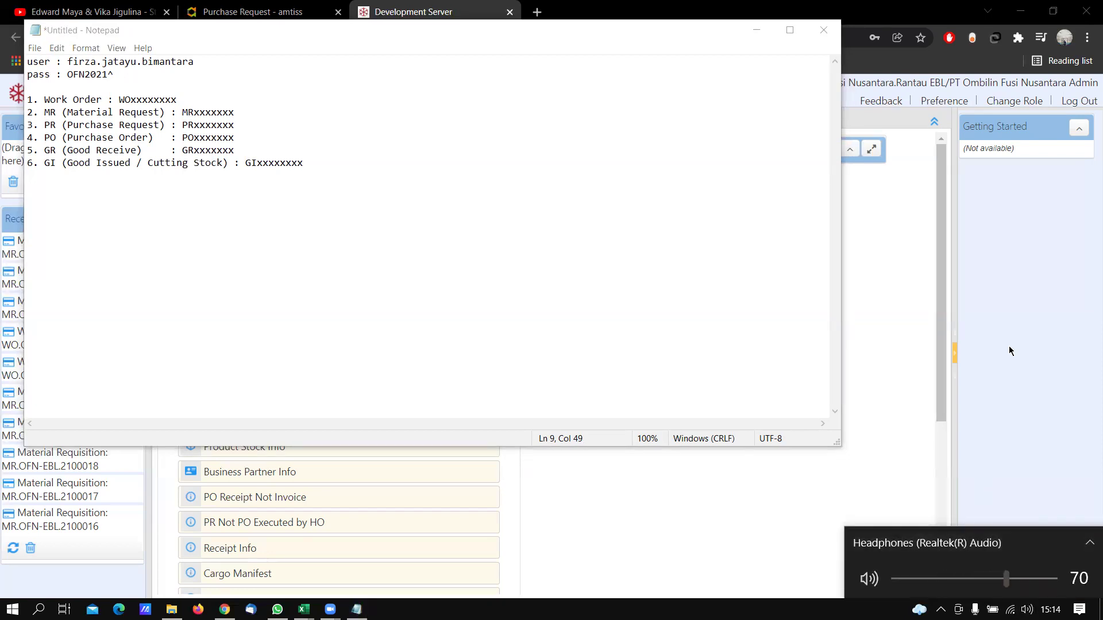
{"action": "left_click", "coordinate": [389, 172]}
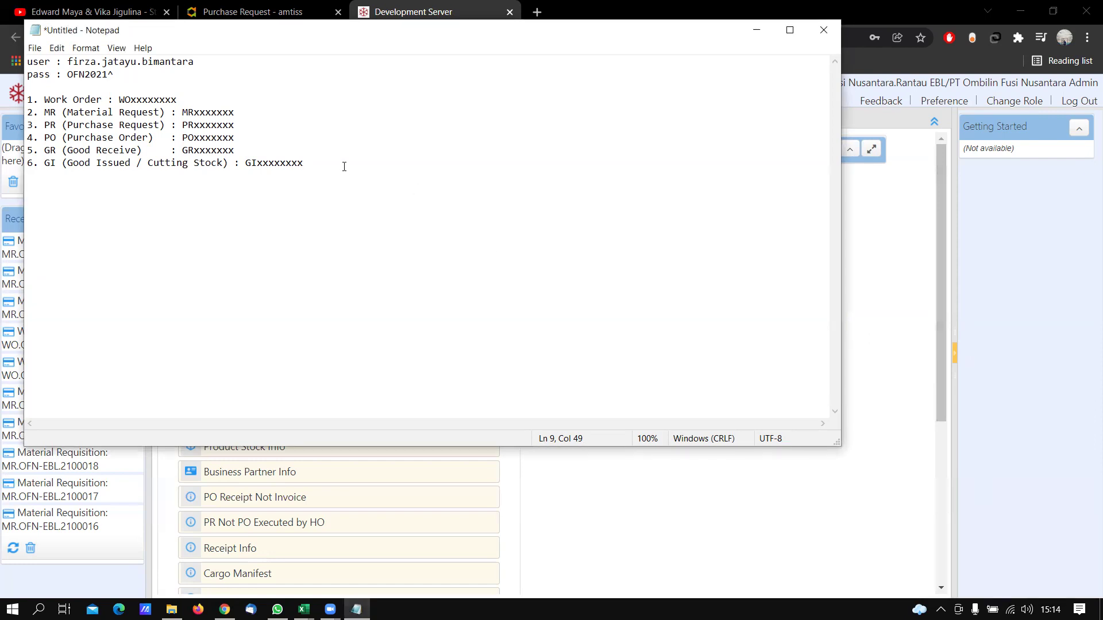
End the Work Order and MR lines with '-> Plant'
{"action": "left_click_drag", "start_coordinate": [206, 104], "coordinate": [195, 87]}
{"action": "left_click", "coordinate": [192, 100]}
{"action": "type", "text": "->"}
{"action": "type", "text": "n"}
{"action": "key", "text": "BackSpace"}
{"action": "key", "text": "BackSpace"}
{"action": "key", "text": "BackSpace"}
{"action": "type", "text": "lAN"}
{"action": "key", "text": "BackSpace"}
{"action": "key", "text": "BackSpace"}
{"action": "key", "text": "BackSpace"}
{"action": "type", "text": "LANT"}
{"action": "key", "text": "BackSpace"}
{"action": "key", "text": "BackSpace"}
{"action": "key", "text": "BackSpace"}
{"action": "key", "text": "BackSpace"}
{"action": "type", "text": "lant -> Plant"}
Append '-> Inv' to the PR line, '-> Purc' to PO, and '-> Inv' to GR
{"action": "key", "text": "Down"}
{"action": "type", "text": "-> S"}
{"action": "key", "text": "BackSpace"}
{"action": "type", "text": "Inv"}
{"action": "key", "text": "Down"}
{"action": "type", "text": "-> Purc"}
{"action": "key", "text": "Down"}
{"action": "type", "text": "- Inv -> Inv"}
Fix the arrow on the GR line and finish the GI line's destination
{"action": "key", "text": "Up"}
{"action": "key", "text": "Left"}
{"action": "key", "text": "Left"}
{"action": "key", "text": "Left"}
{"action": "key", "text": "Left"}
{"action": "type", "text": "?"}
{"action": "key", "text": "BackSpace"}
{"action": "type", "text": ">"}
{"action": "key", "text": "Down"}
{"action": "key", "text": "End"}
{"action": "left_click", "coordinate": [29, 99]}
Briefly revisit the note, then minimize Notepad so the ERP home page shows
{"action": "left_click", "coordinate": [32, 163]}
{"action": "left_click", "coordinate": [862, 241]}
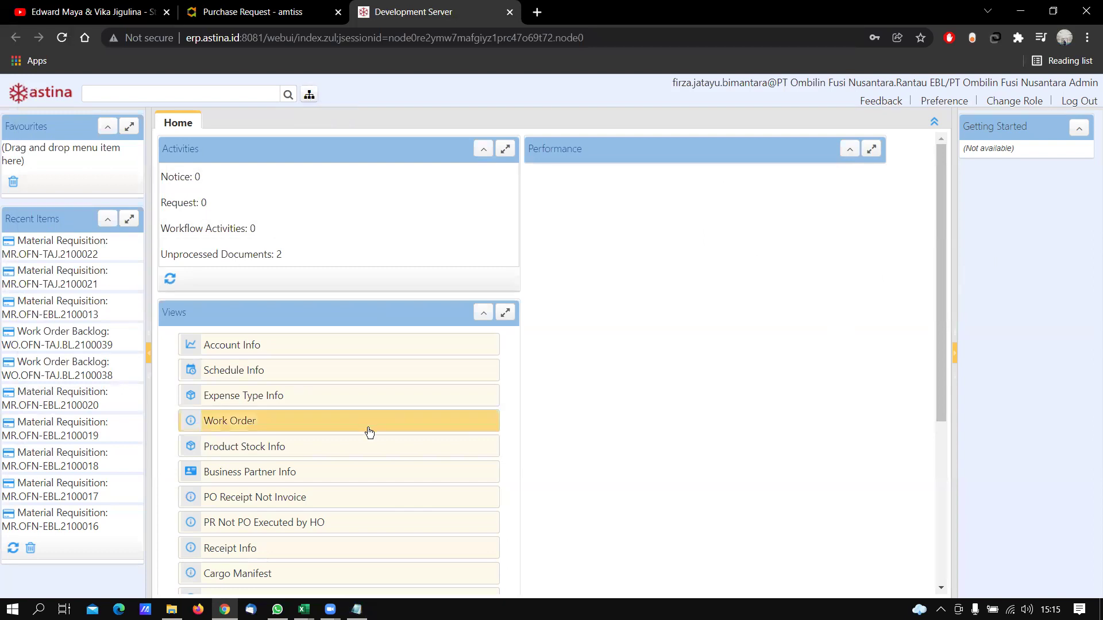
{"action": "key", "text": "alt+Tab"}
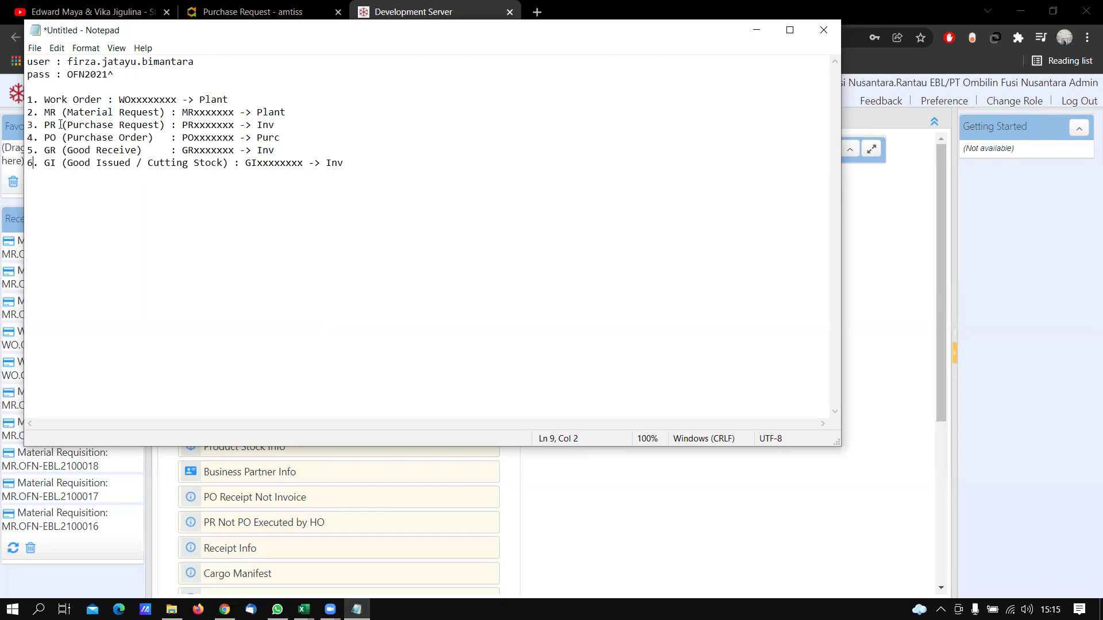
{"action": "left_click", "coordinate": [915, 217]}
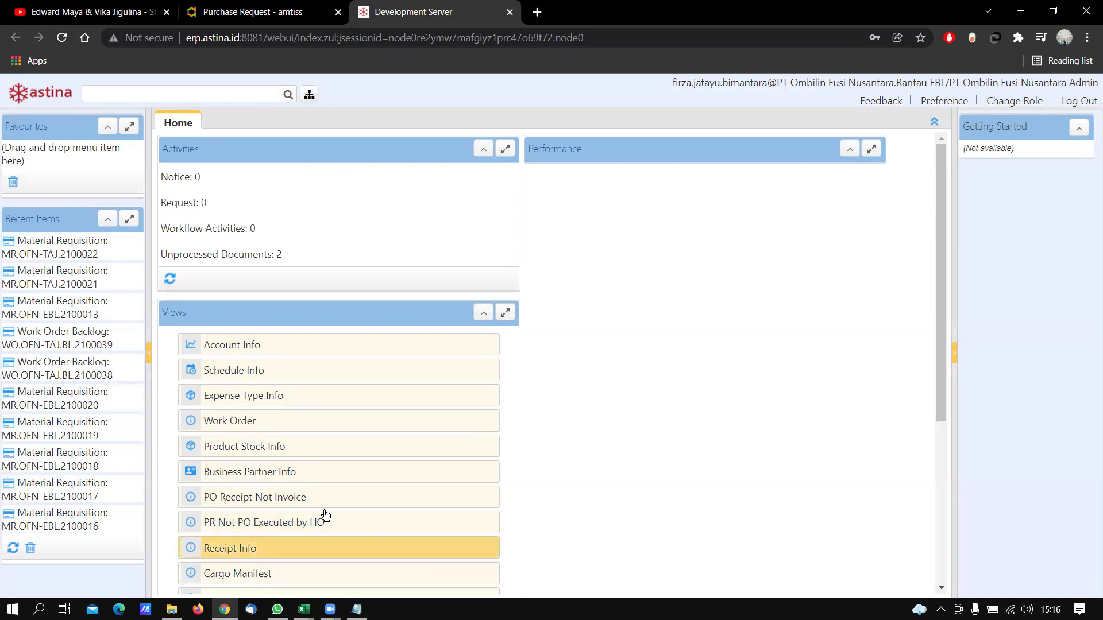
Open Work Order Backlog via Menu > Enterprise Asset Management > Work Order Management
{"action": "left_click", "coordinate": [307, 95]}
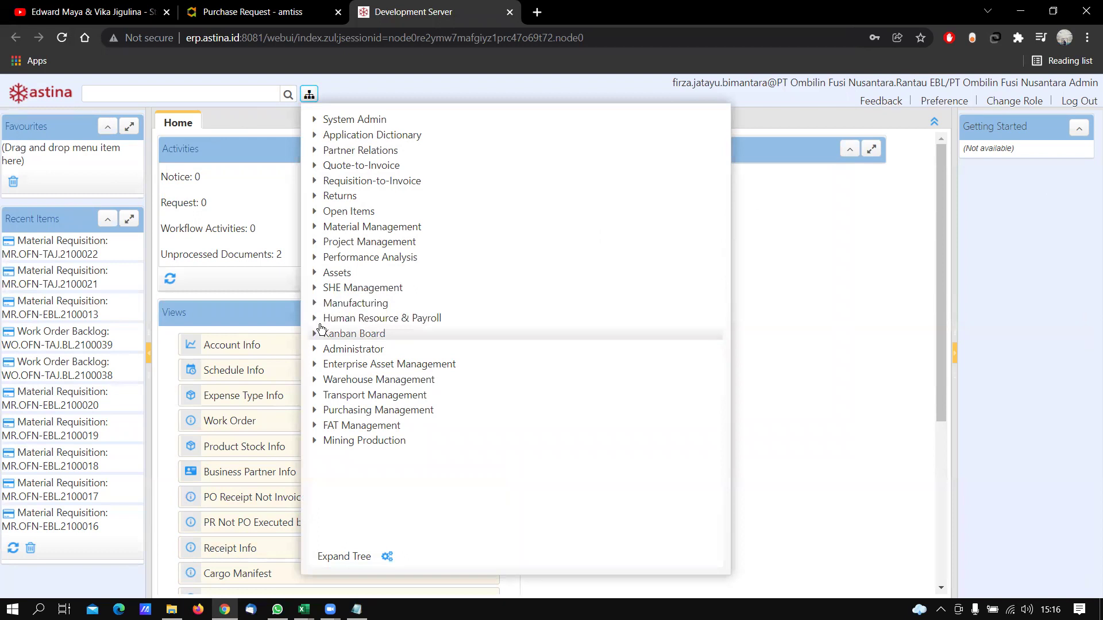
{"action": "left_click", "coordinate": [315, 365]}
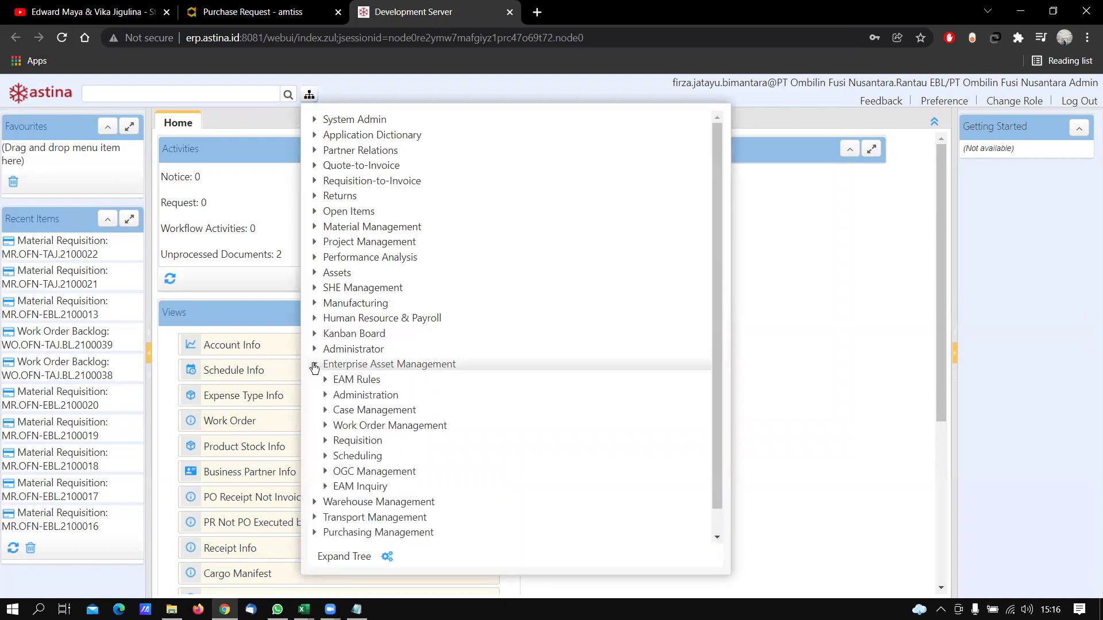
{"action": "scroll", "coordinate": [323, 370], "scroll_direction": "down", "scroll_amount": 1}
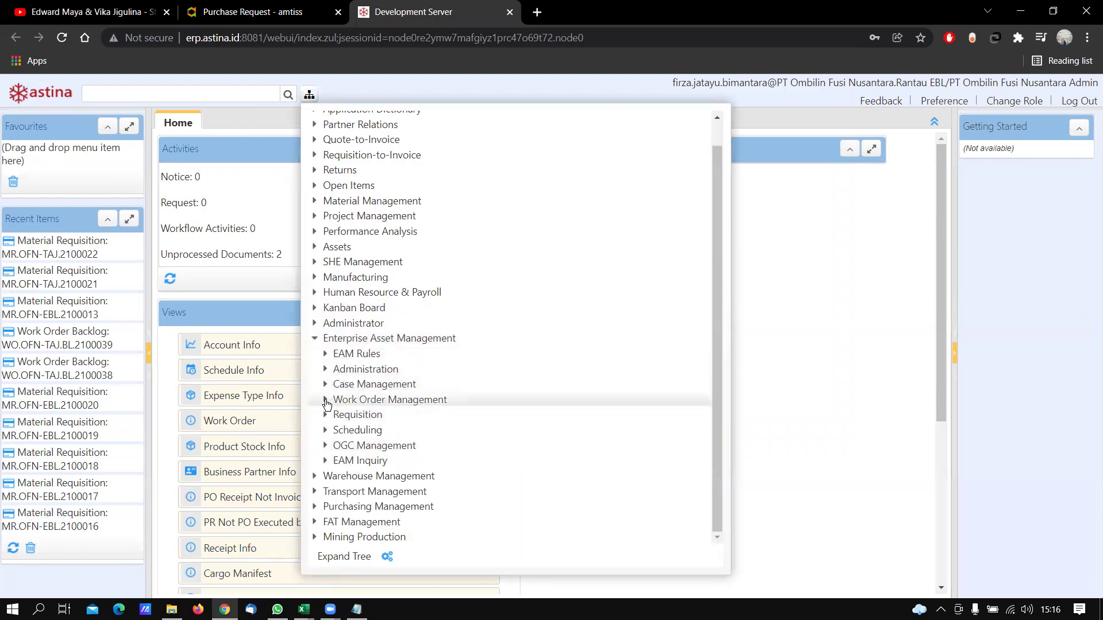
{"action": "left_click", "coordinate": [326, 401]}
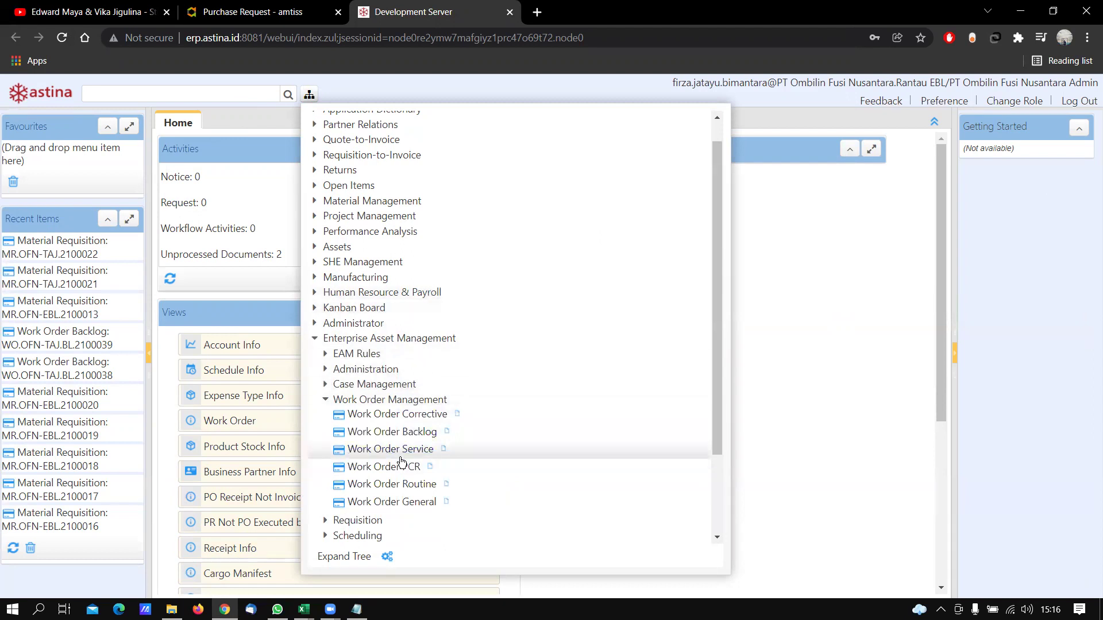
{"action": "left_click", "coordinate": [385, 440]}
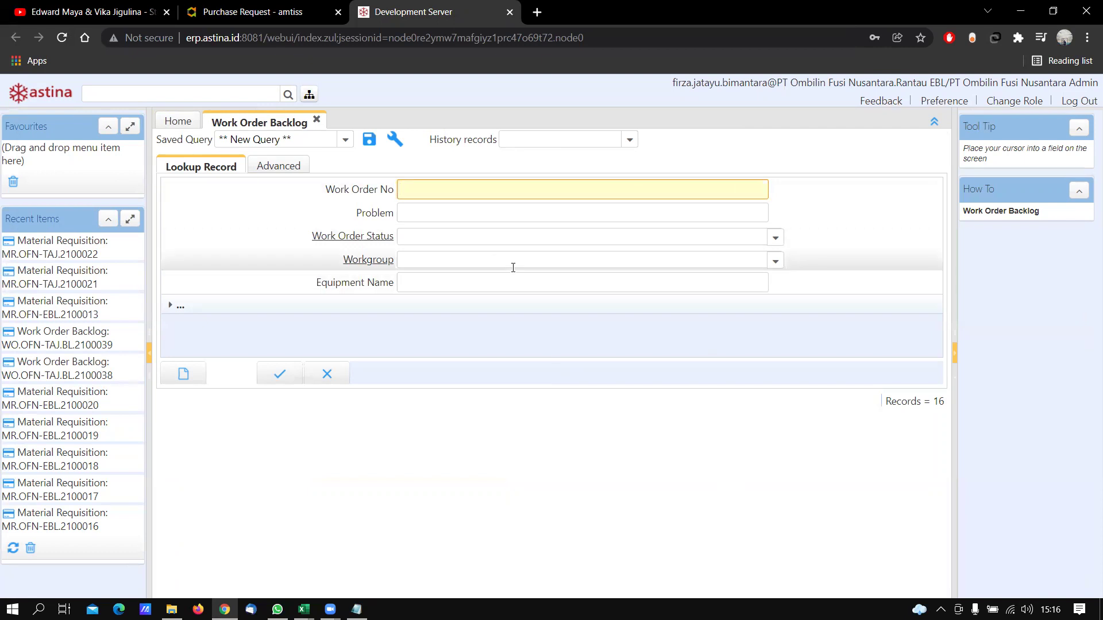
Start a new backlog record, try equipment DTH001, then clear it and open the asset lookup
{"action": "left_click", "coordinate": [185, 374]}
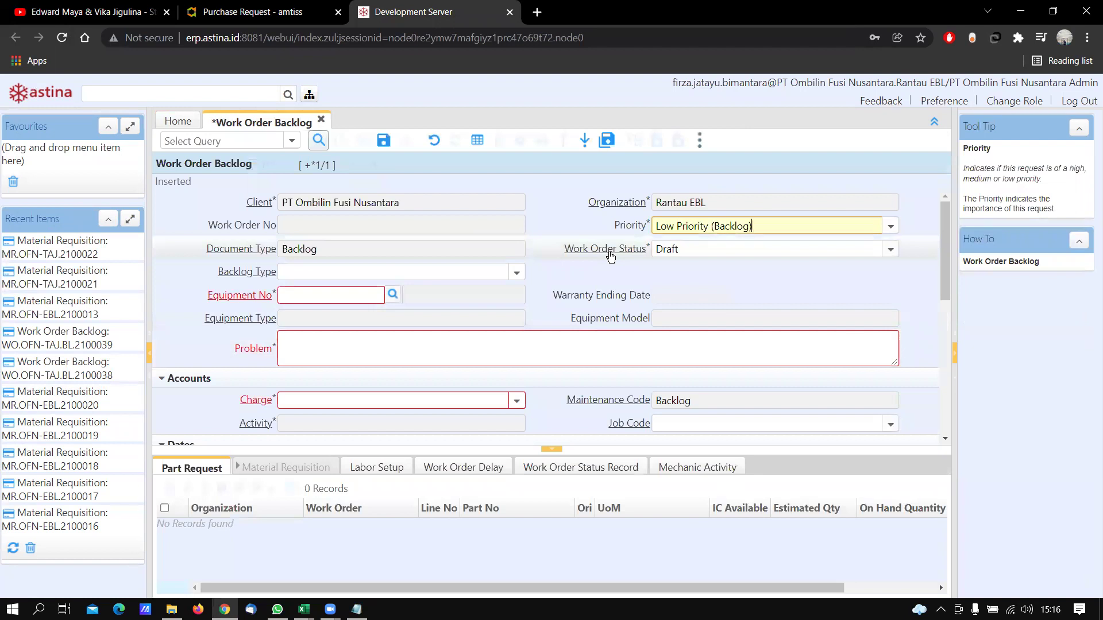
{"action": "left_click", "coordinate": [358, 297]}
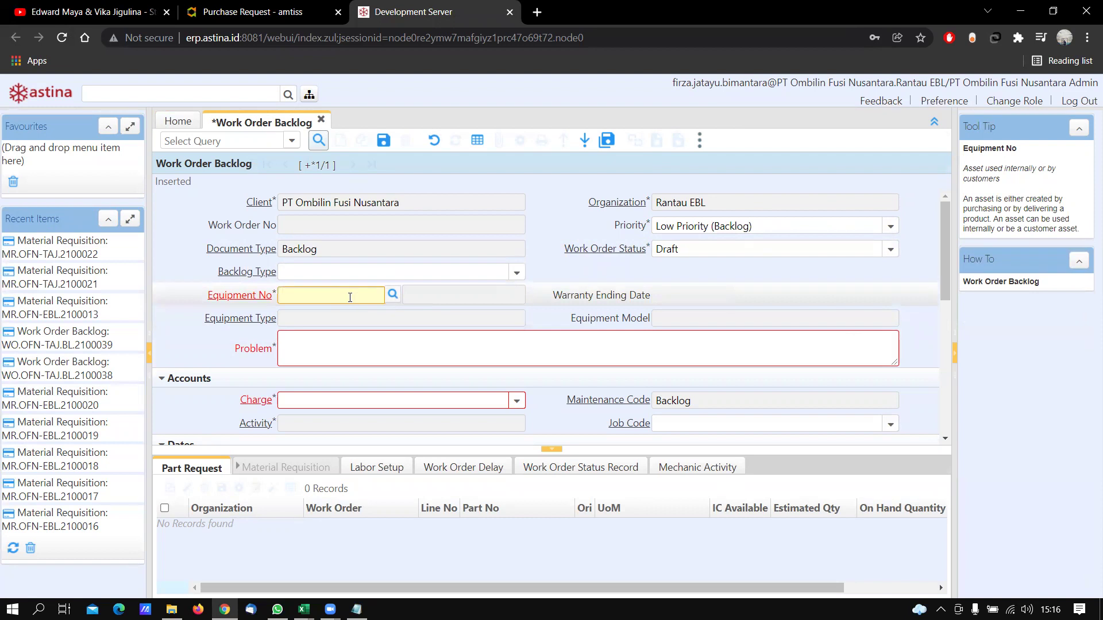
{"action": "type", "text": "dth001"}
{"action": "key", "text": "Return"}
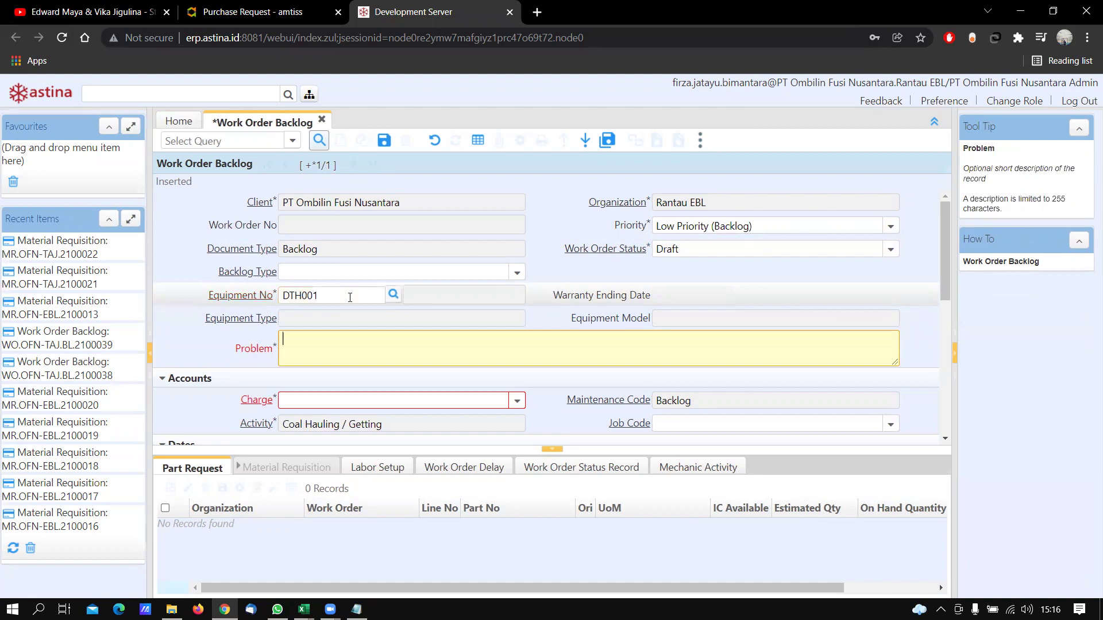
{"action": "left_click", "coordinate": [349, 297]}
{"action": "key", "text": "BackSpace"}
{"action": "key", "text": "BackSpace"}
{"action": "key", "text": "BackSpace"}
{"action": "key", "text": "BackSpace"}
{"action": "key", "text": "BackSpace"}
{"action": "key", "text": "BackSpace"}
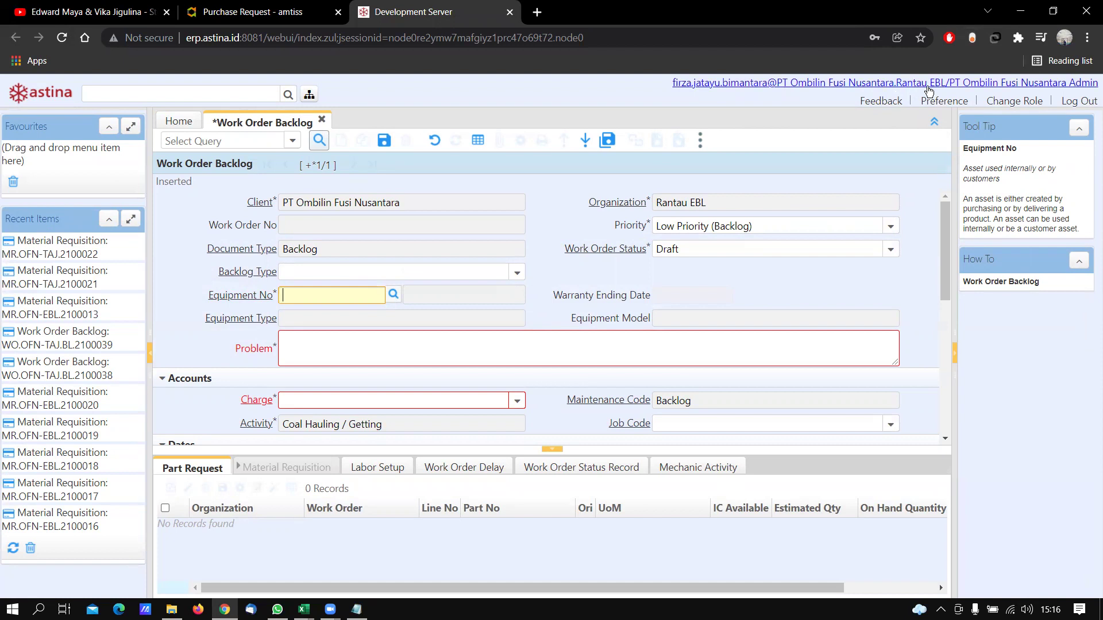
{"action": "left_click", "coordinate": [394, 295]}
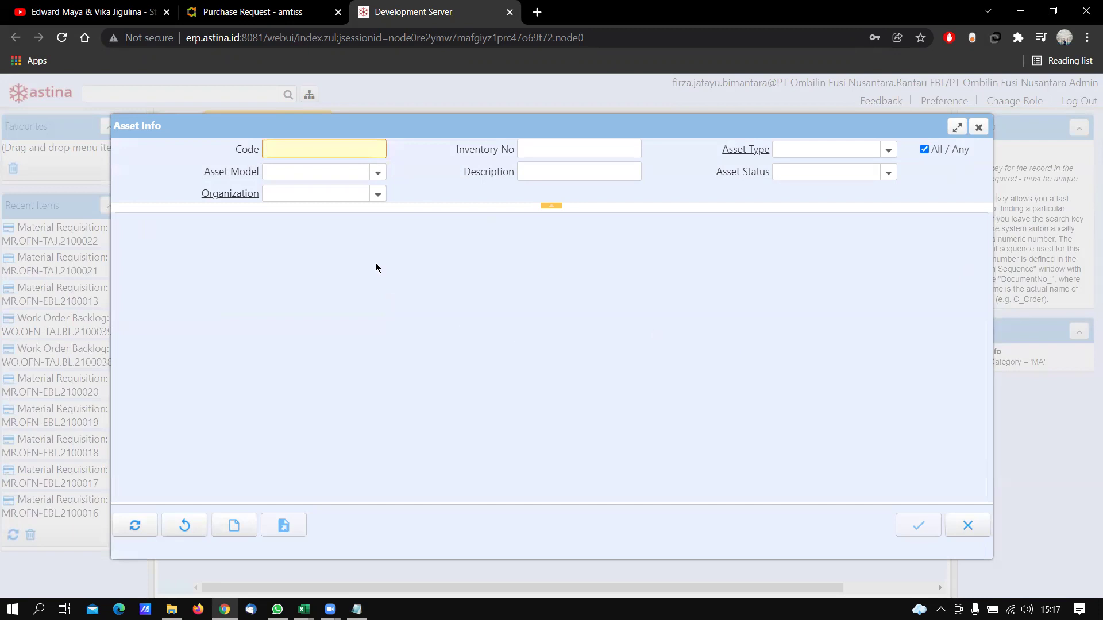
Refresh the Asset Info list and pick DTH024 as the equipment number
{"action": "left_click", "coordinate": [143, 527]}
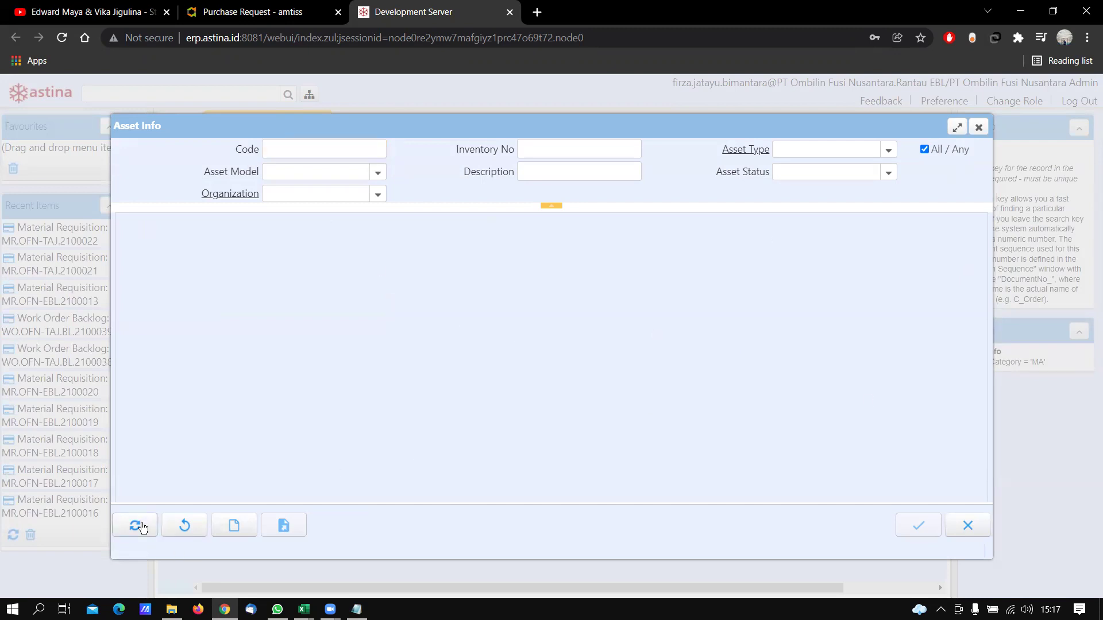
{"action": "scroll", "coordinate": [418, 343], "scroll_direction": "down", "scroll_amount": 5}
{"action": "scroll", "coordinate": [418, 343], "scroll_direction": "down", "scroll_amount": 1}
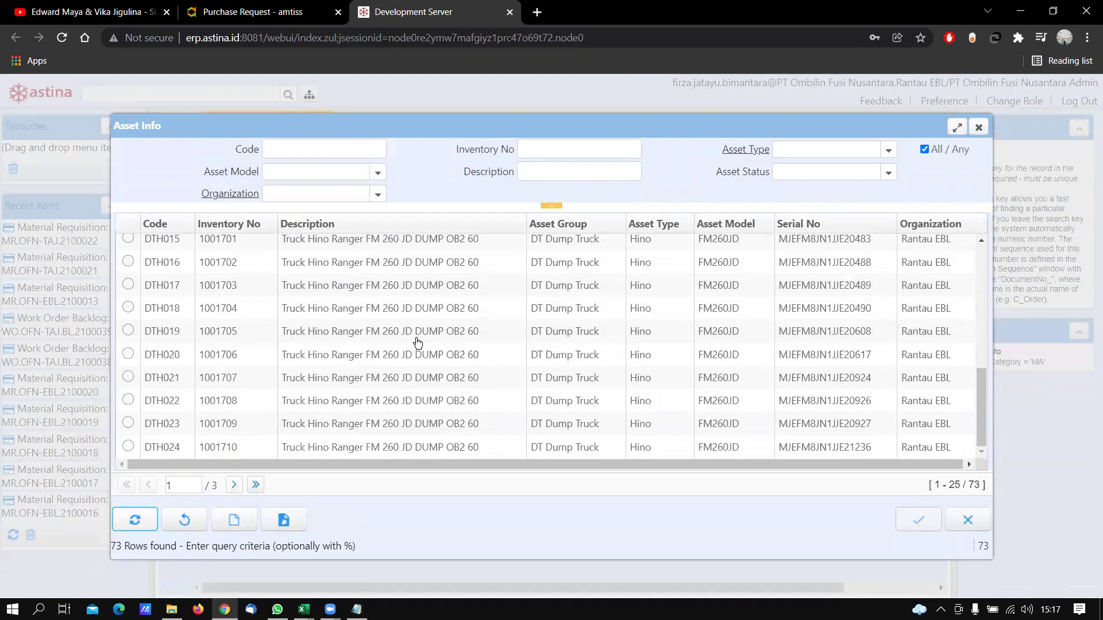
{"action": "left_click", "coordinate": [131, 447]}
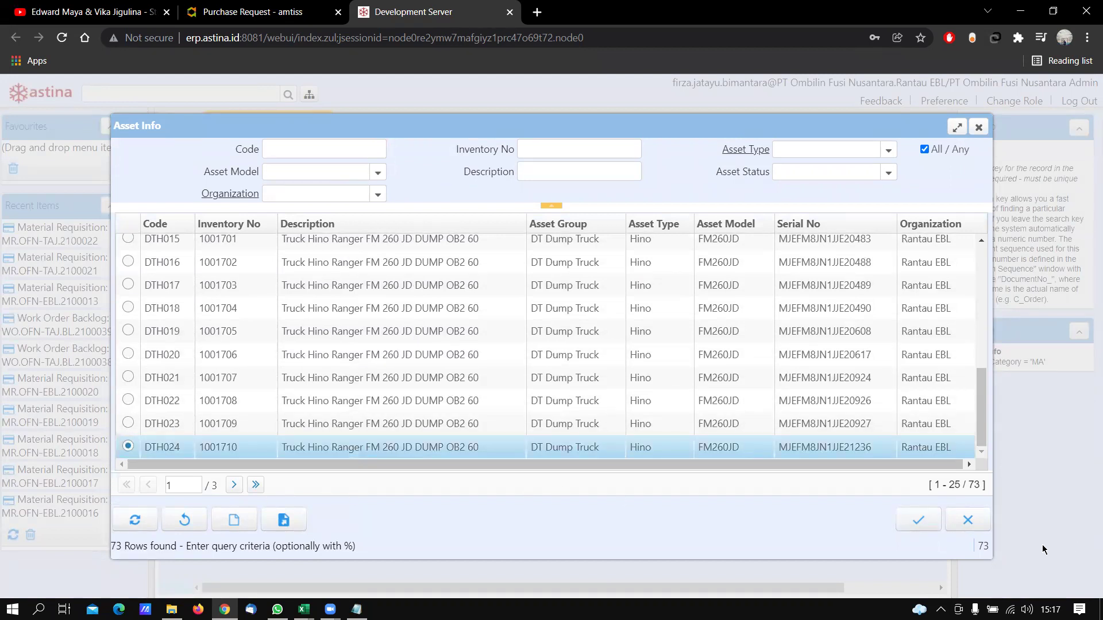
{"action": "left_click", "coordinate": [910, 526]}
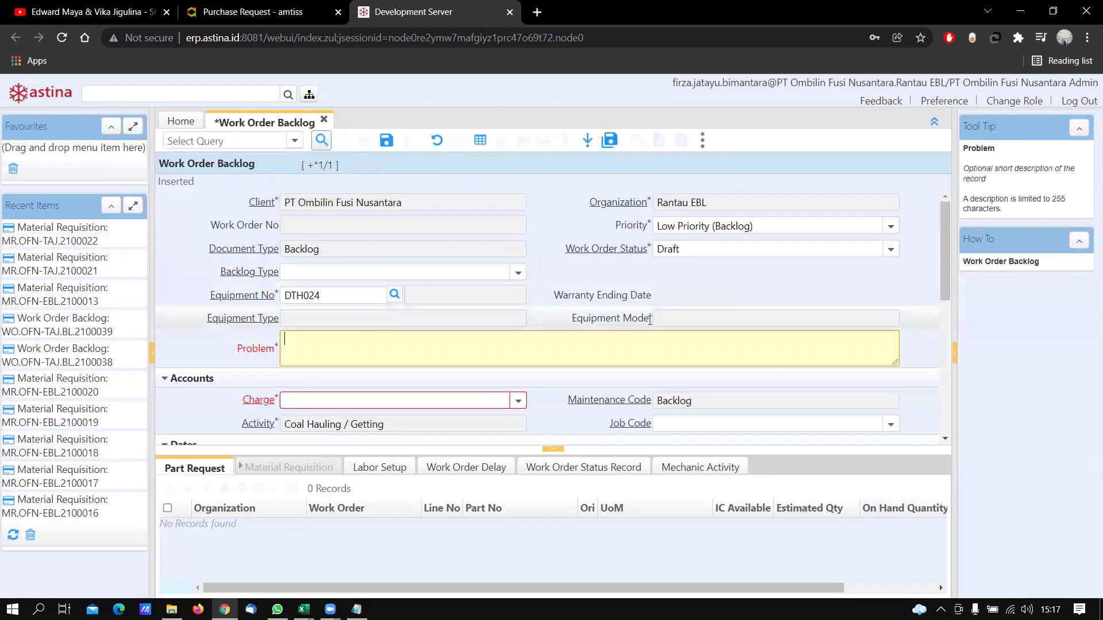
Keep priority Low Priority (Backlog) and enter problem 'Shock Absorber Leakage'
{"action": "left_click", "coordinate": [890, 226]}
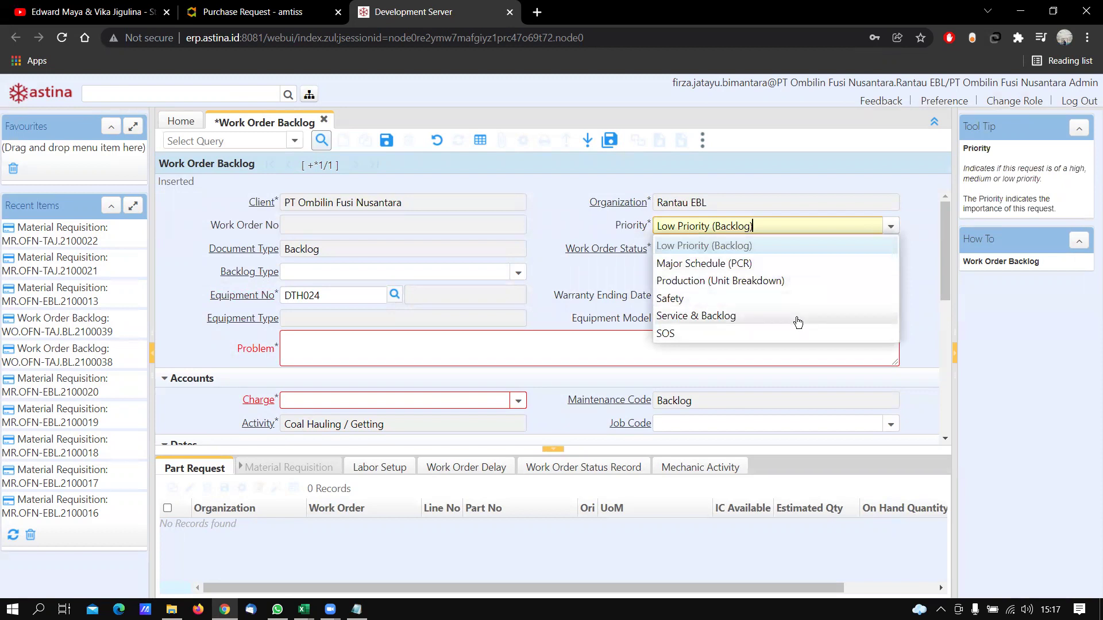
{"action": "left_click", "coordinate": [799, 246]}
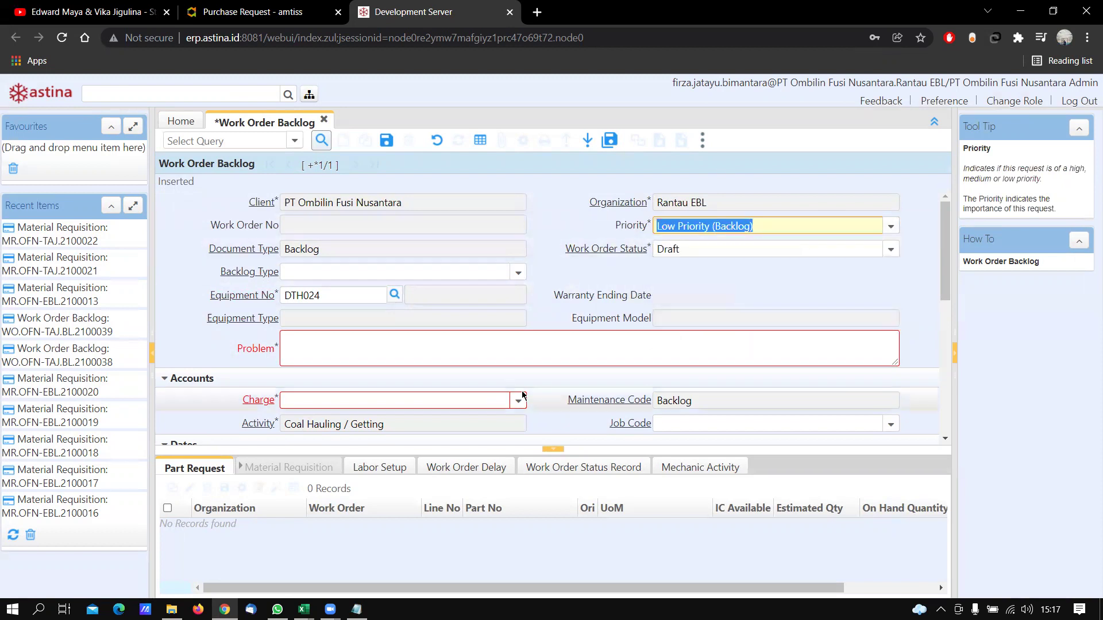
{"action": "left_click", "coordinate": [430, 340]}
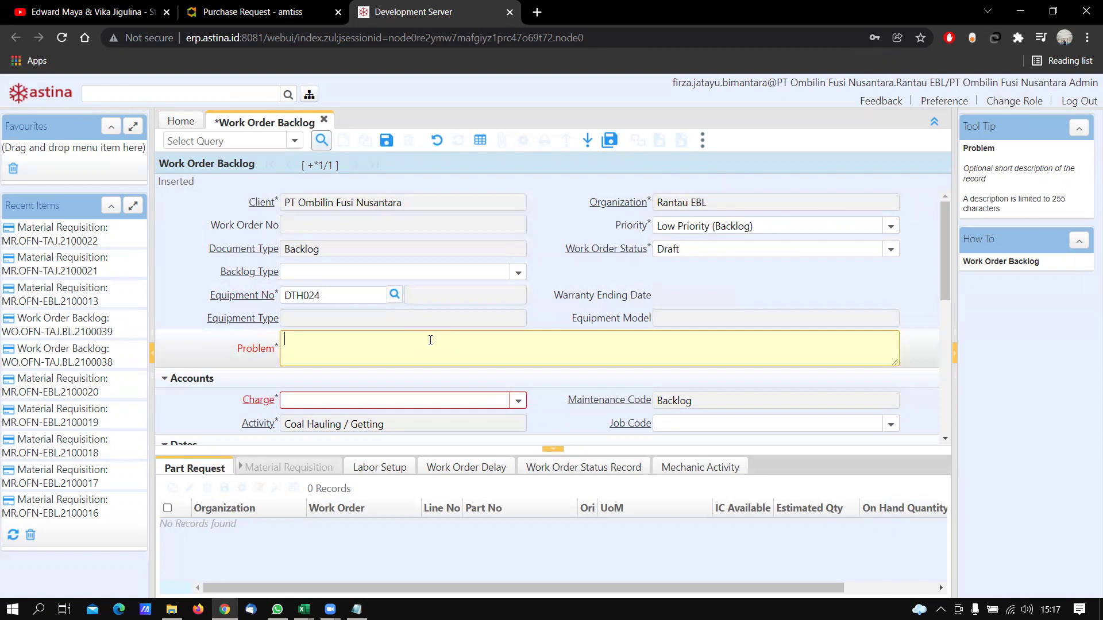
{"action": "type", "text": "Shock Absorber Leakage"}
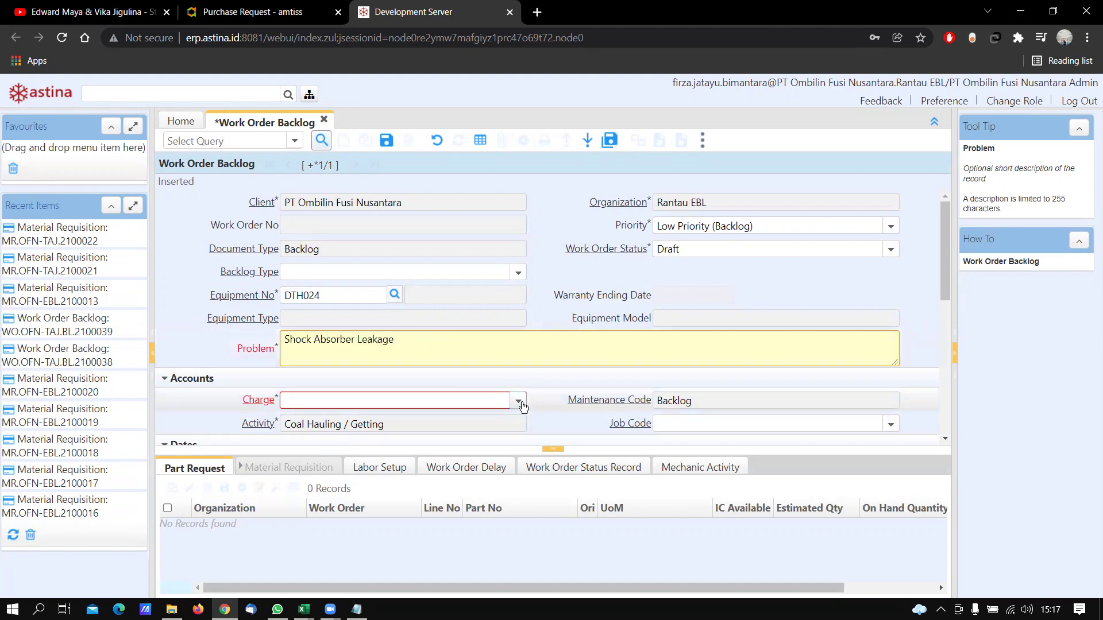
Set the charge code to 52000250 Undercarriage
{"action": "scroll", "coordinate": [522, 401], "scroll_direction": "down", "scroll_amount": 1}
{"action": "left_click", "coordinate": [518, 328]}
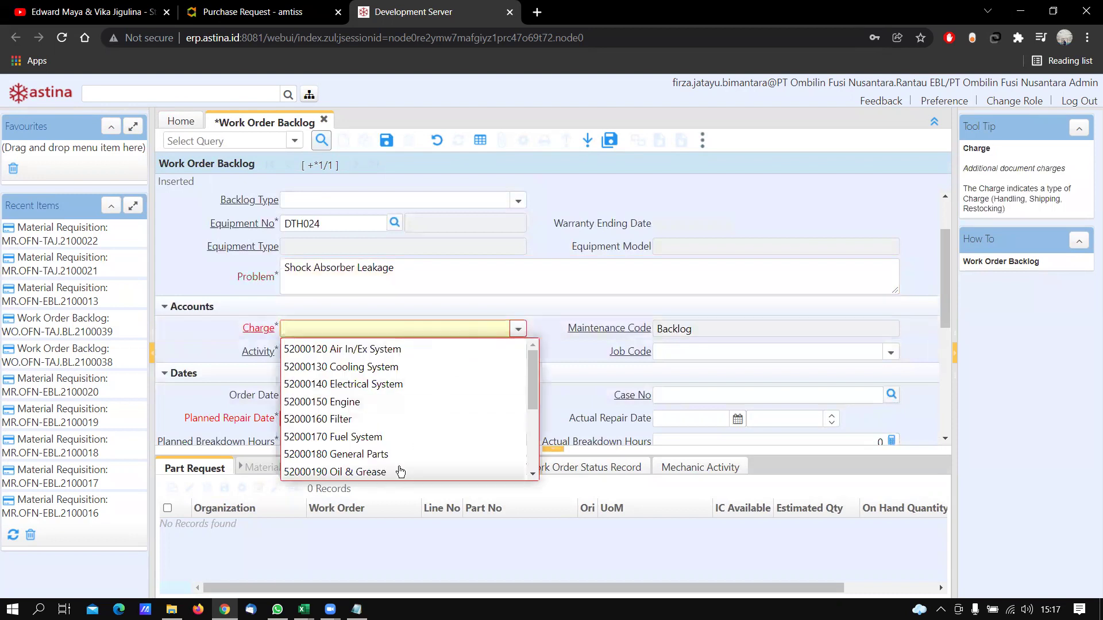
{"action": "scroll", "coordinate": [421, 414], "scroll_direction": "down", "scroll_amount": 1}
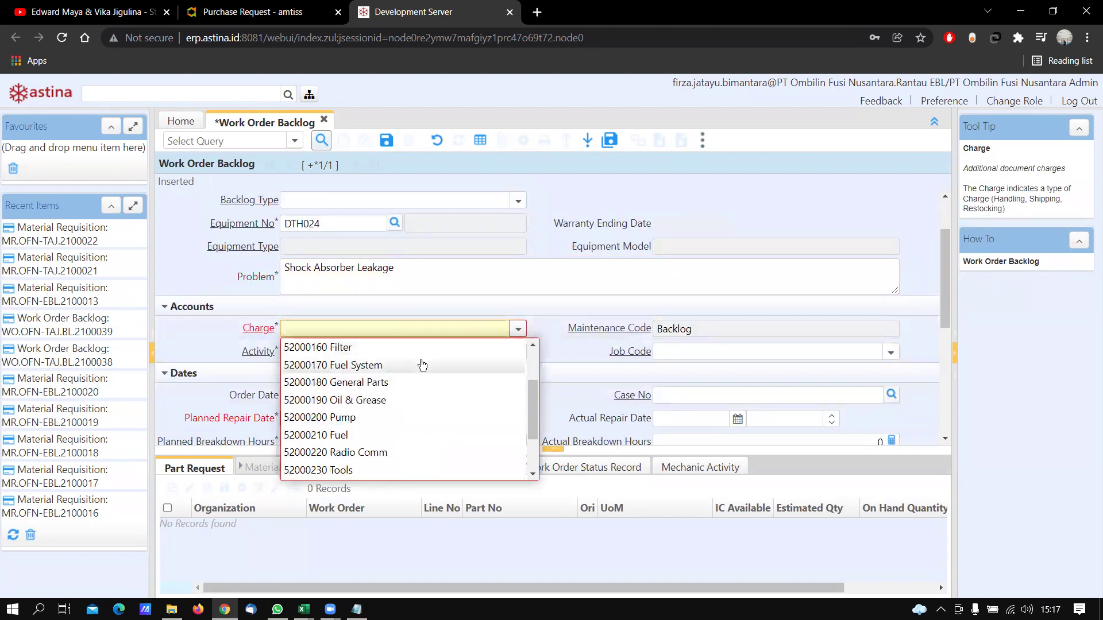
{"action": "scroll", "coordinate": [422, 366], "scroll_direction": "down", "scroll_amount": 1}
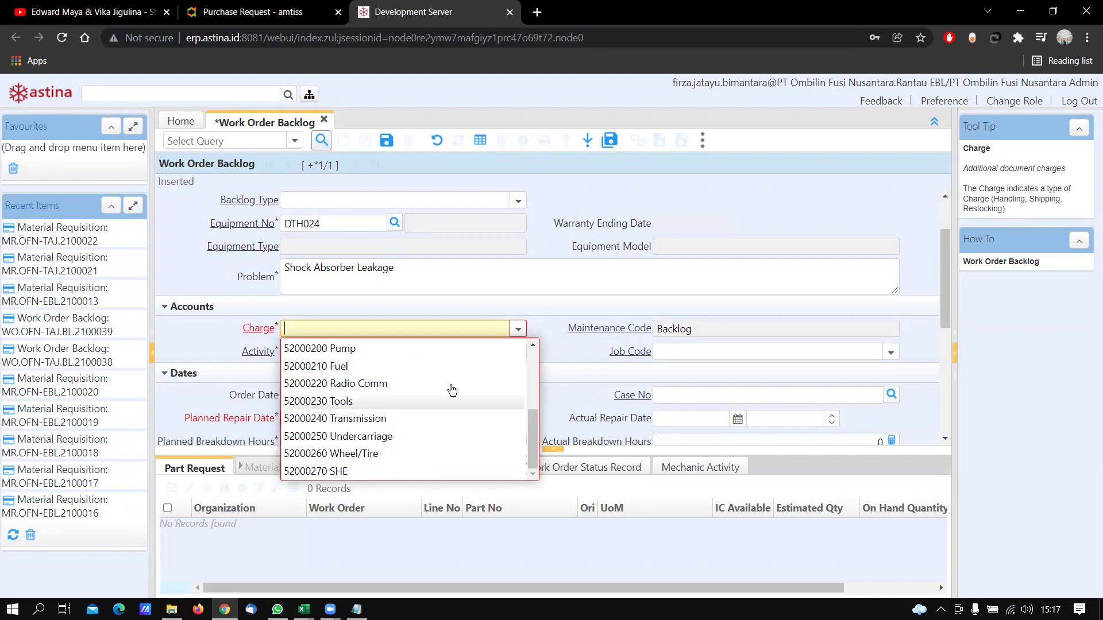
{"action": "scroll", "coordinate": [437, 418], "scroll_direction": "up", "scroll_amount": 2}
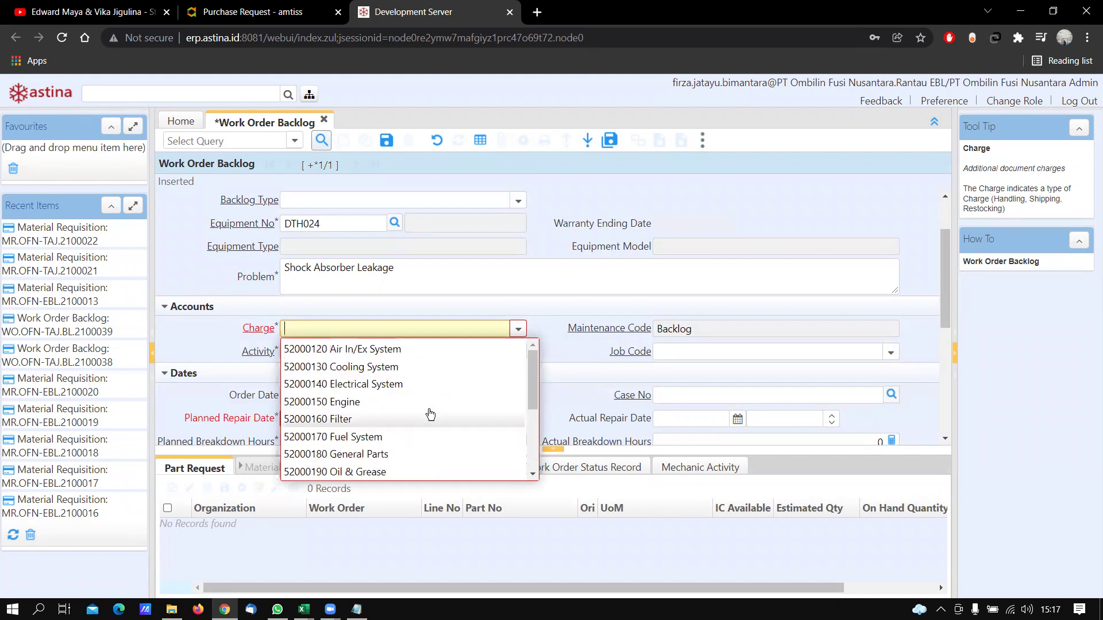
{"action": "scroll", "coordinate": [416, 401], "scroll_direction": "down", "scroll_amount": 2}
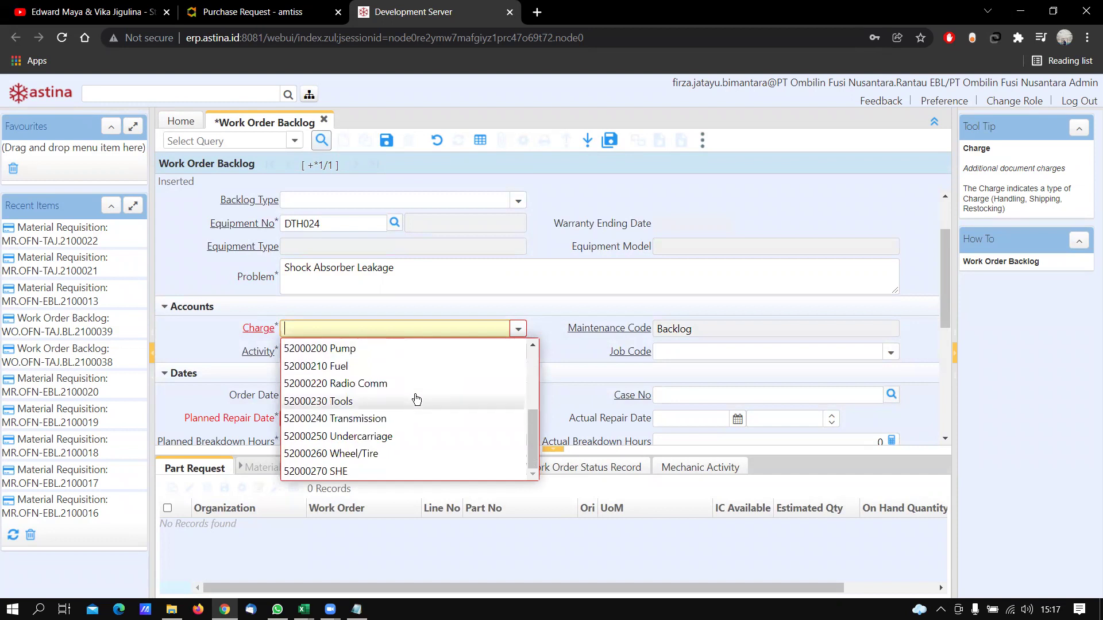
{"action": "scroll", "coordinate": [416, 401], "scroll_direction": "up", "scroll_amount": 1}
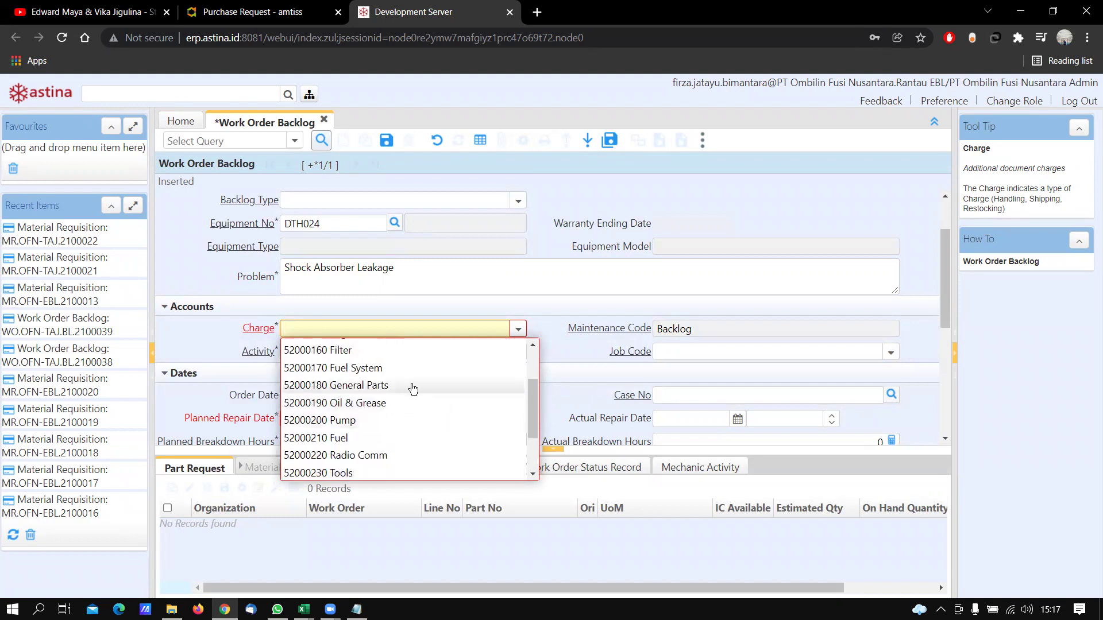
{"action": "scroll", "coordinate": [414, 389], "scroll_direction": "up", "scroll_amount": 1}
{"action": "scroll", "coordinate": [411, 386], "scroll_direction": "down", "scroll_amount": 2}
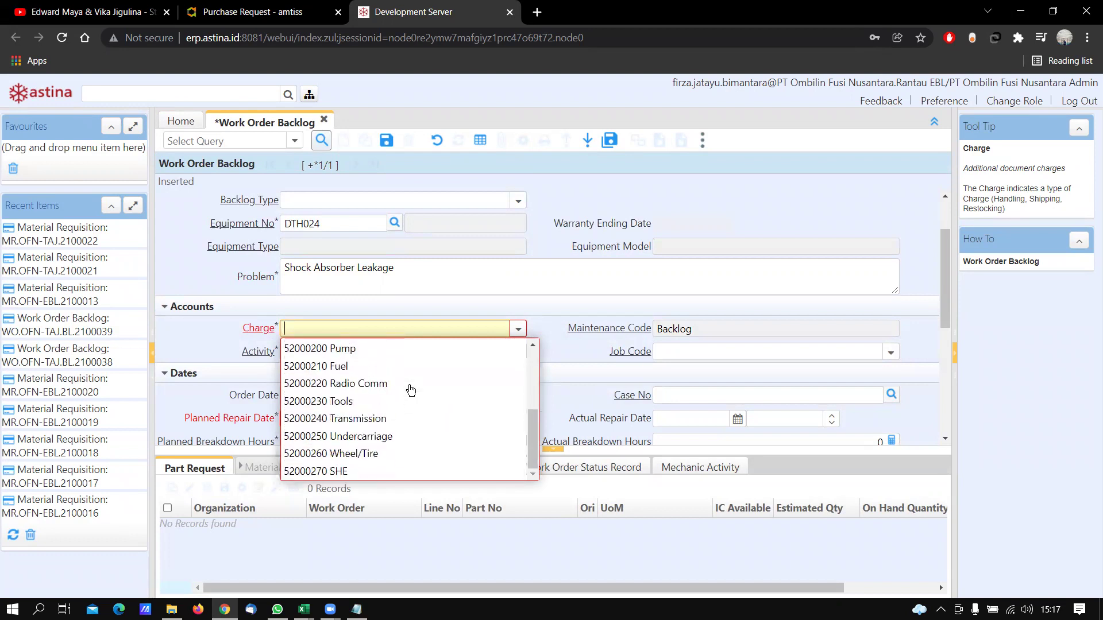
{"action": "left_click", "coordinate": [407, 436]}
{"action": "key", "text": "Tab"}
{"action": "scroll", "coordinate": [409, 425], "scroll_direction": "down", "scroll_amount": 1}
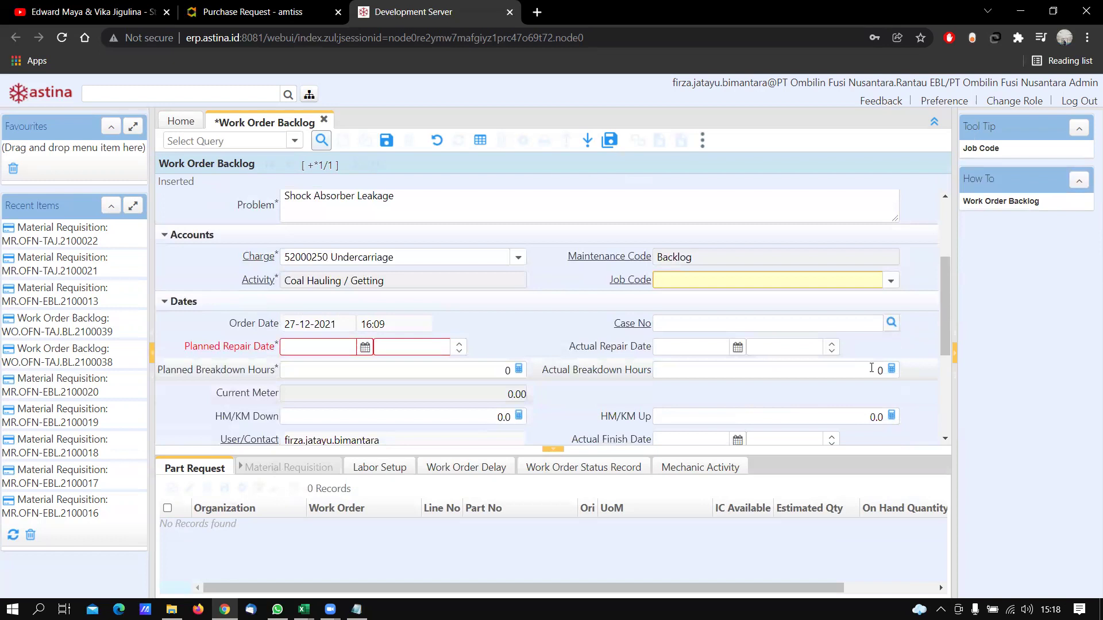
{"action": "left_click", "coordinate": [897, 284]}
{"action": "left_click", "coordinate": [839, 327]}
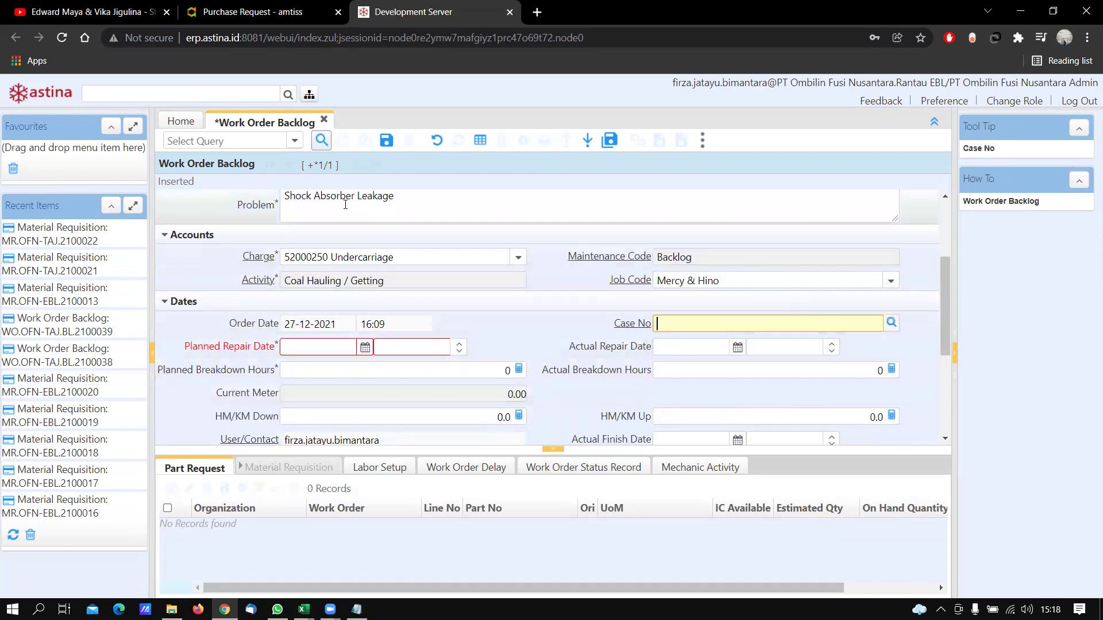
{"action": "left_click", "coordinate": [365, 348]}
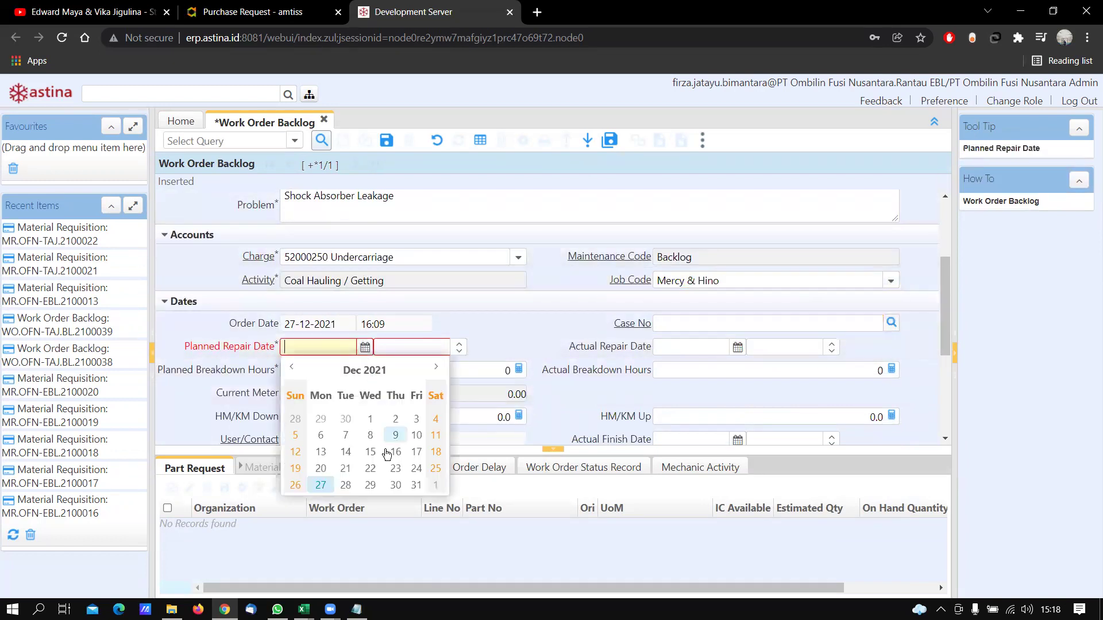
{"action": "left_click", "coordinate": [353, 489]}
{"action": "key", "text": "Tab"}
{"action": "type", "text": "08:"}
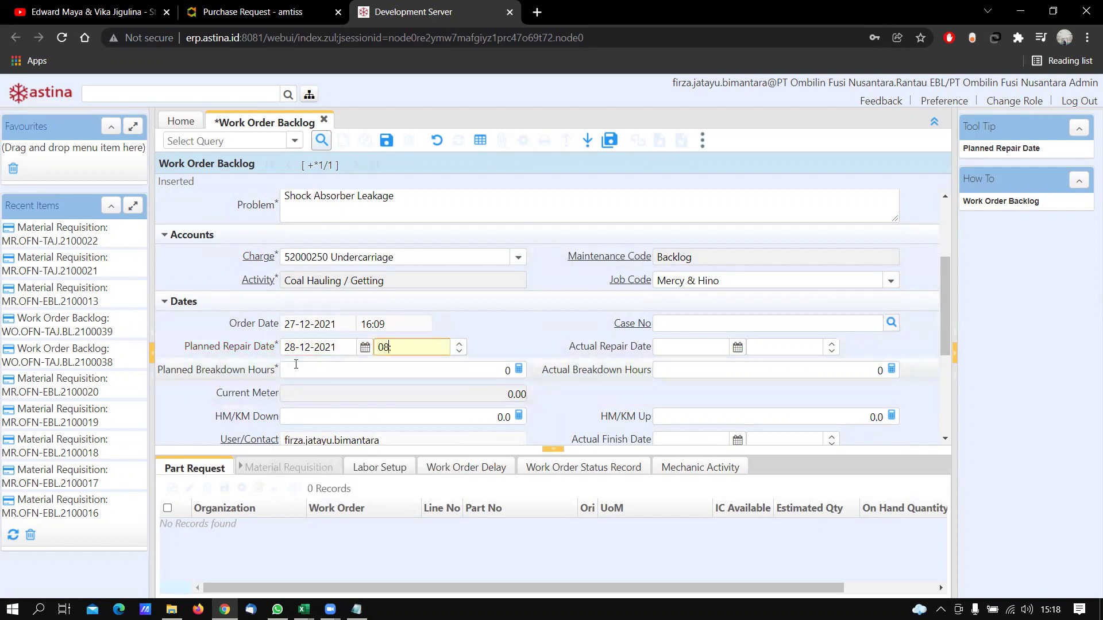
{"action": "type", "text": "00"}
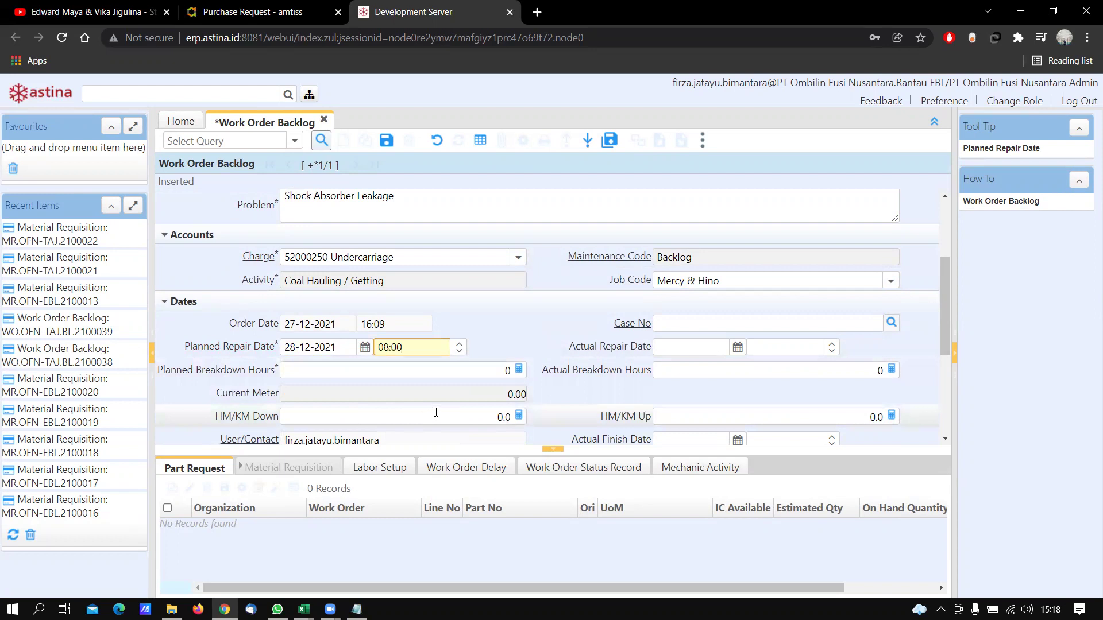
{"action": "scroll", "coordinate": [436, 412], "scroll_direction": "down", "scroll_amount": 3}
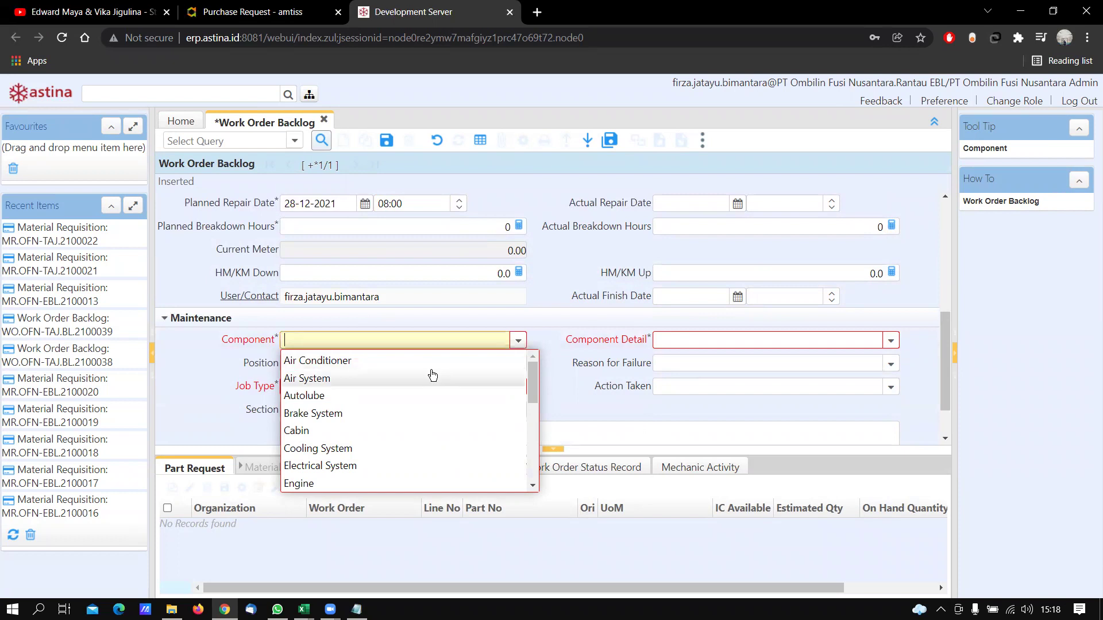
Set the backlog's component to Suspension and its component detail to Spring
{"action": "scroll", "coordinate": [434, 420], "scroll_direction": "down", "scroll_amount": 3}
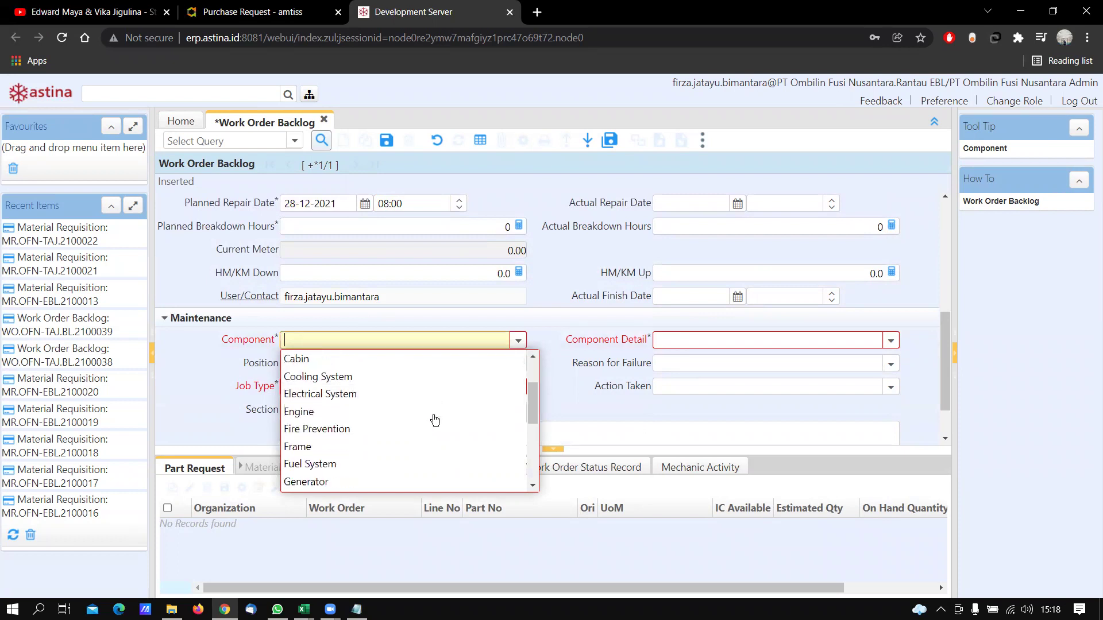
{"action": "scroll", "coordinate": [435, 421], "scroll_direction": "down", "scroll_amount": 3}
{"action": "left_click", "coordinate": [431, 377]}
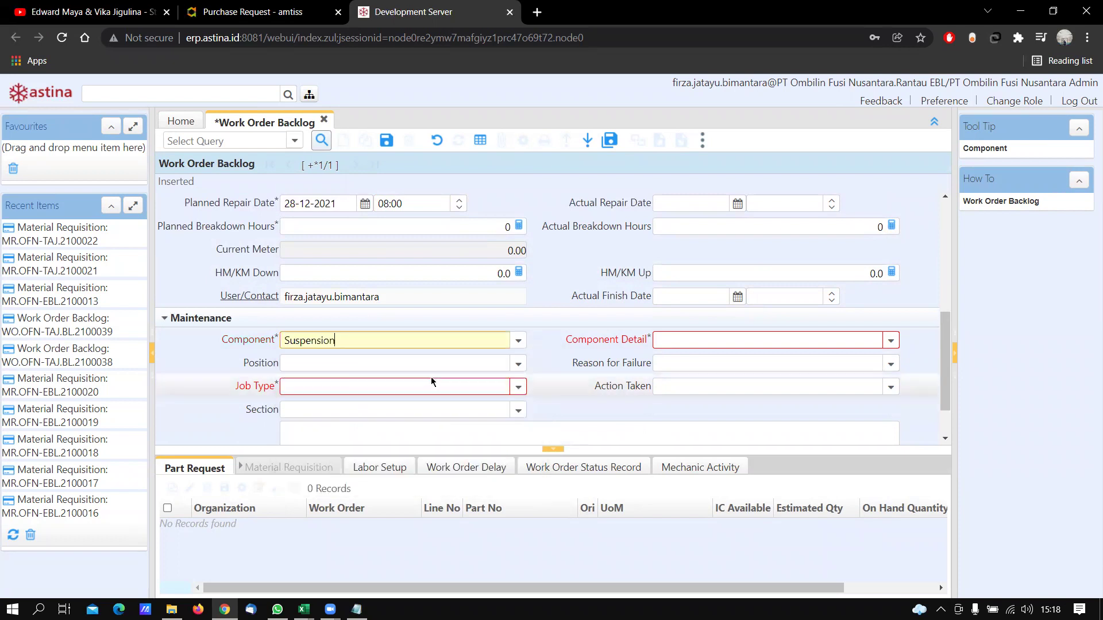
{"action": "left_click", "coordinate": [890, 340]}
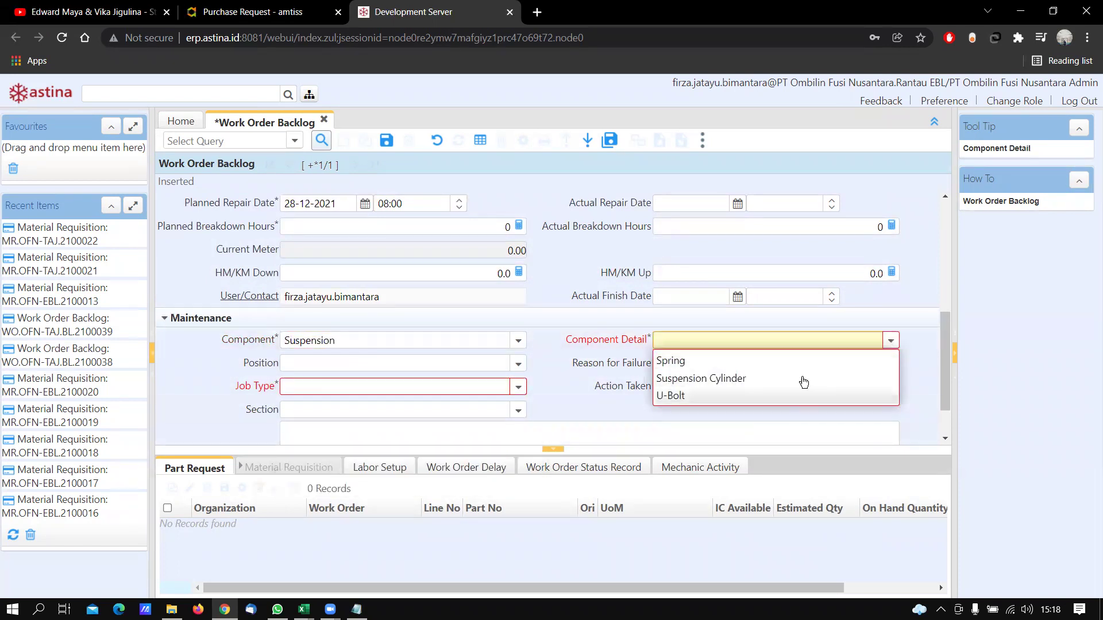
{"action": "left_click", "coordinate": [735, 366]}
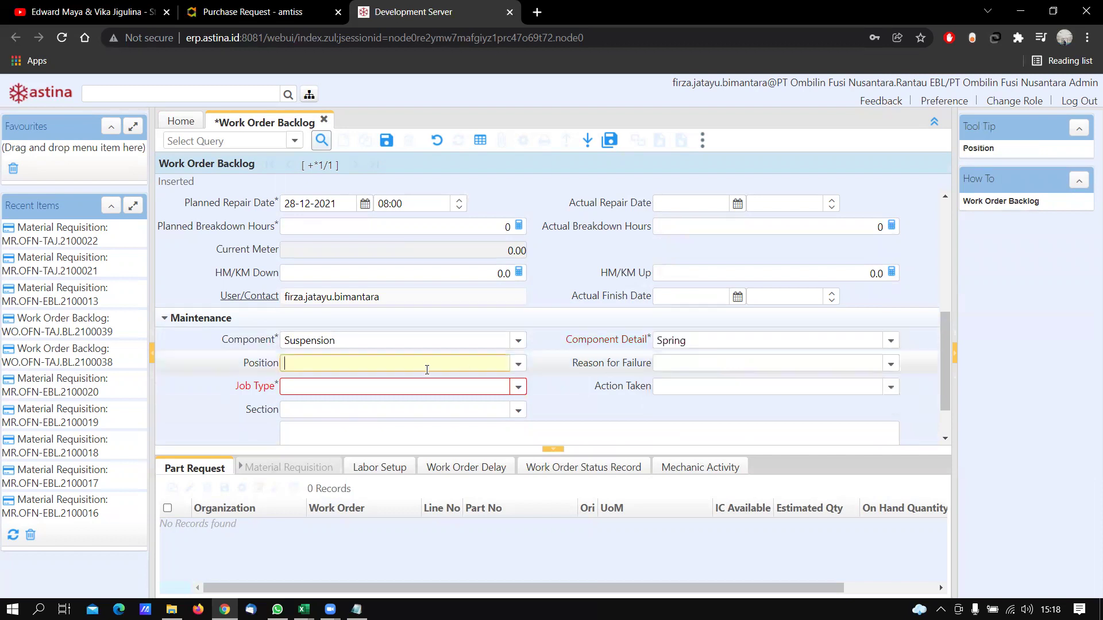
Choose LEFT FRONT as the maintenance Position
{"action": "left_click", "coordinate": [518, 363]}
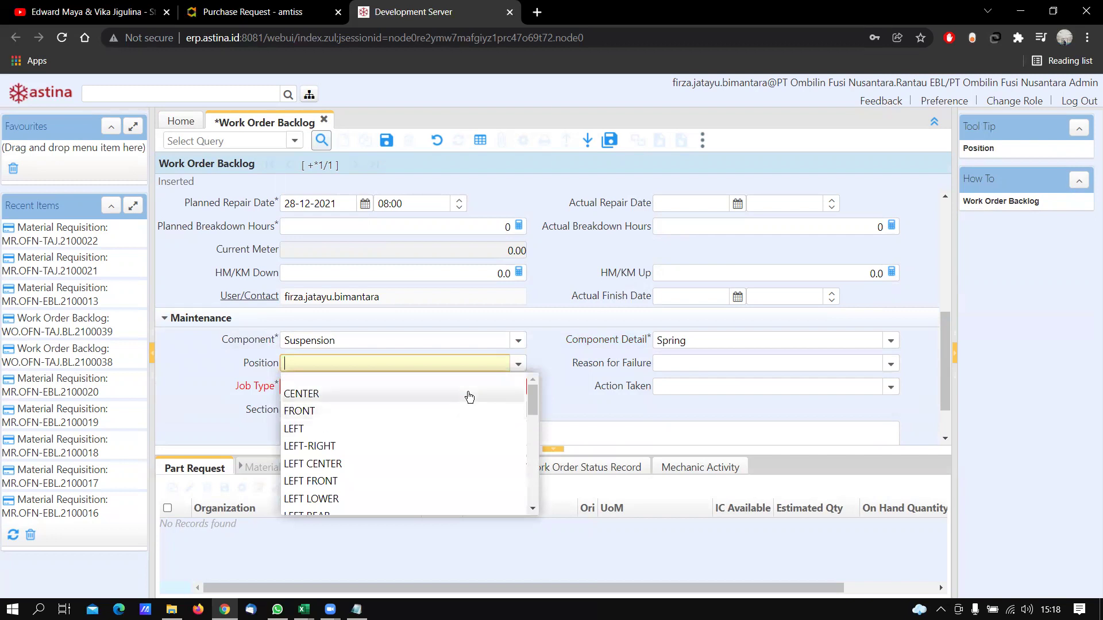
{"action": "scroll", "coordinate": [470, 396], "scroll_direction": "down", "scroll_amount": 10}
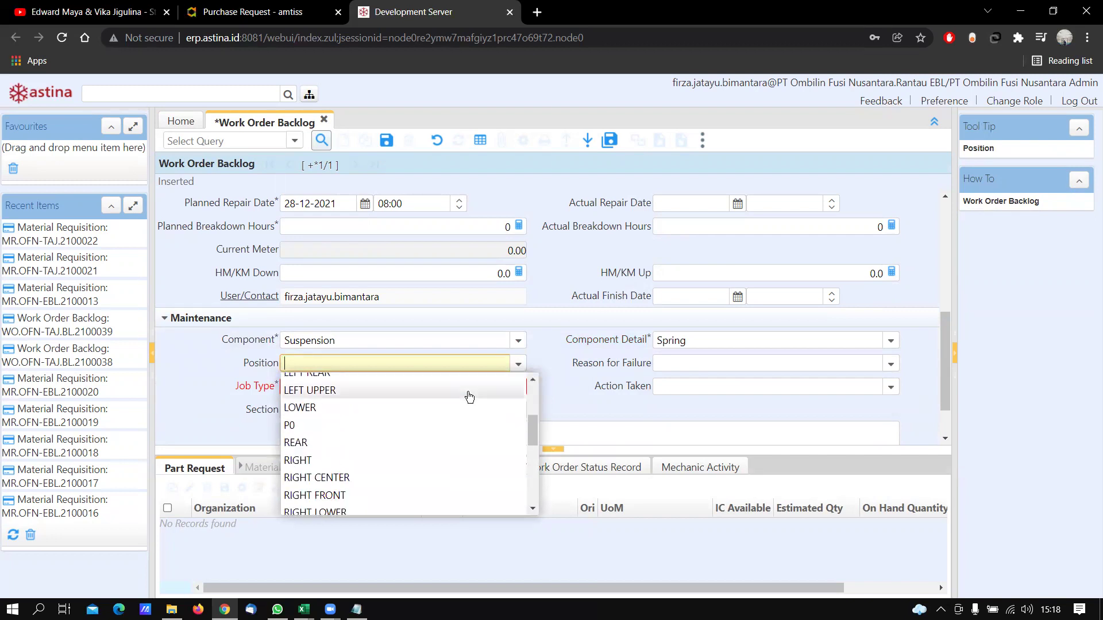
{"action": "scroll", "coordinate": [469, 396], "scroll_direction": "up", "scroll_amount": 10}
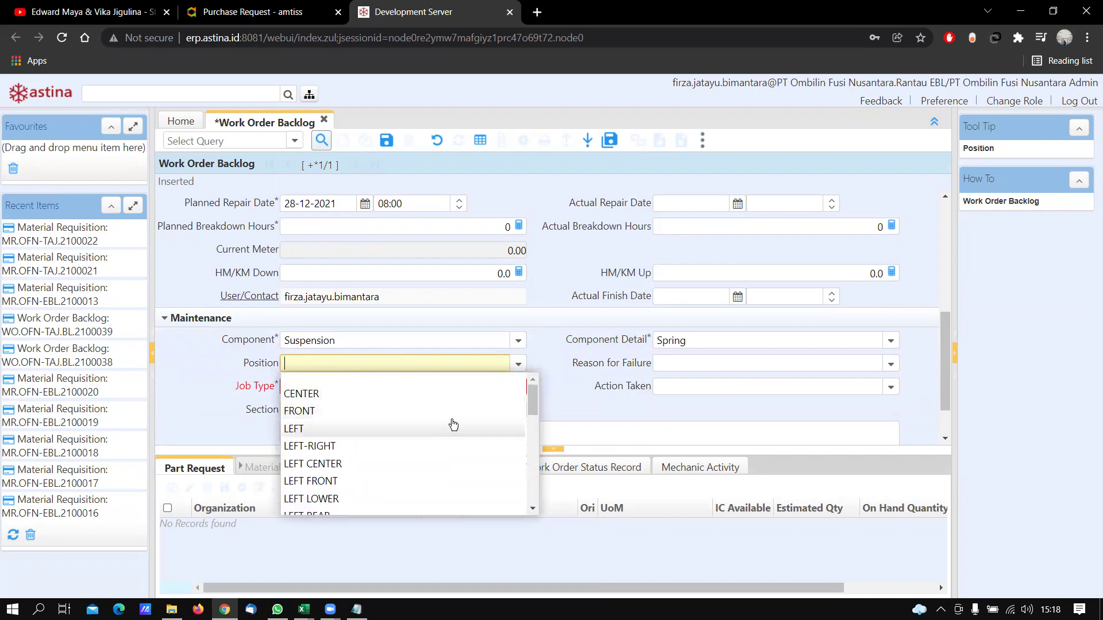
{"action": "scroll", "coordinate": [435, 454], "scroll_direction": "down", "scroll_amount": 3}
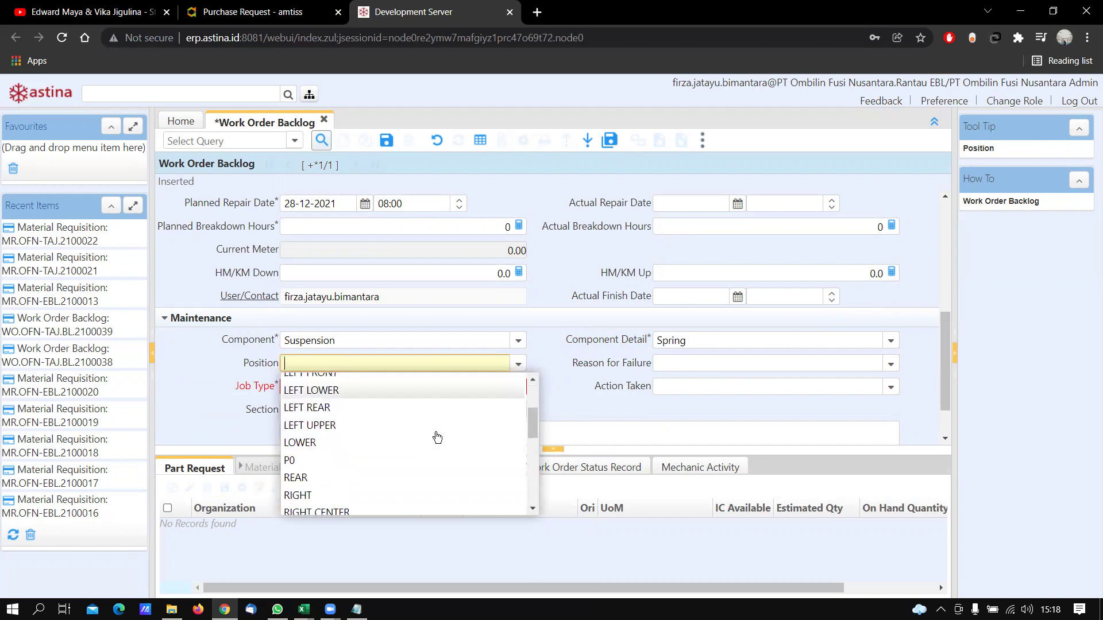
{"action": "scroll", "coordinate": [436, 437], "scroll_direction": "up", "scroll_amount": 3}
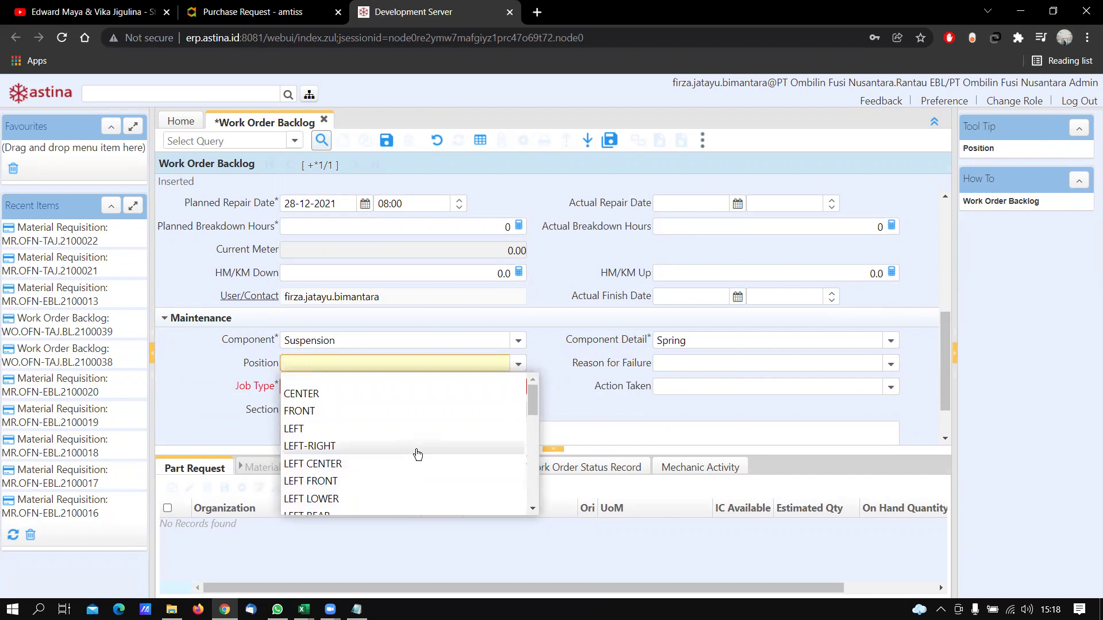
{"action": "scroll", "coordinate": [417, 455], "scroll_direction": "down", "scroll_amount": 10}
{"action": "scroll", "coordinate": [418, 454], "scroll_direction": "up", "scroll_amount": 10}
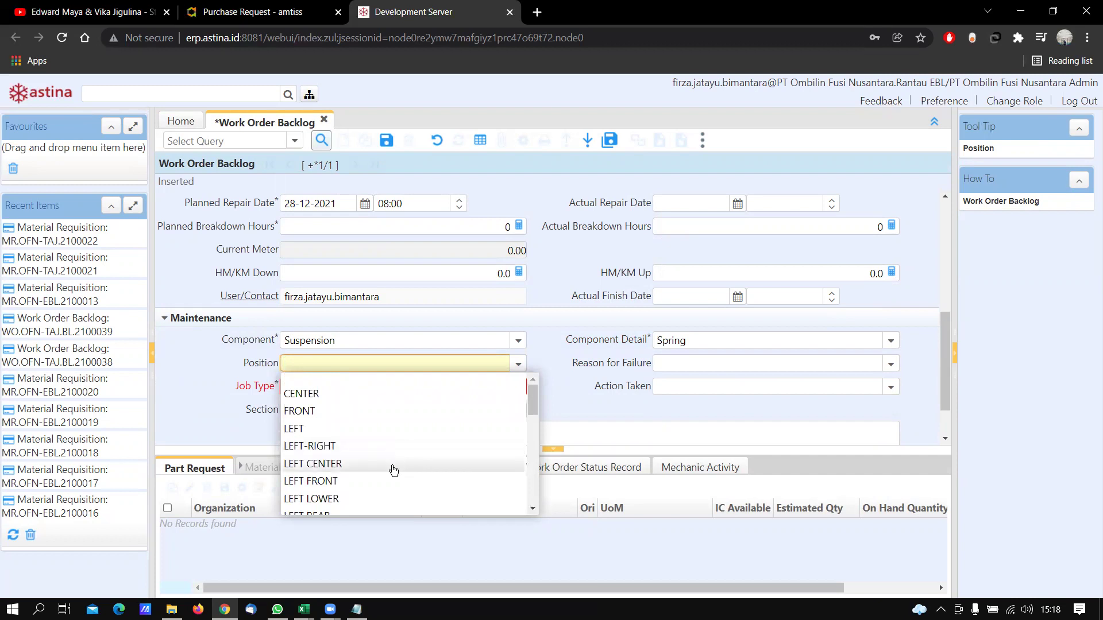
{"action": "scroll", "coordinate": [400, 445], "scroll_direction": "down", "scroll_amount": 1}
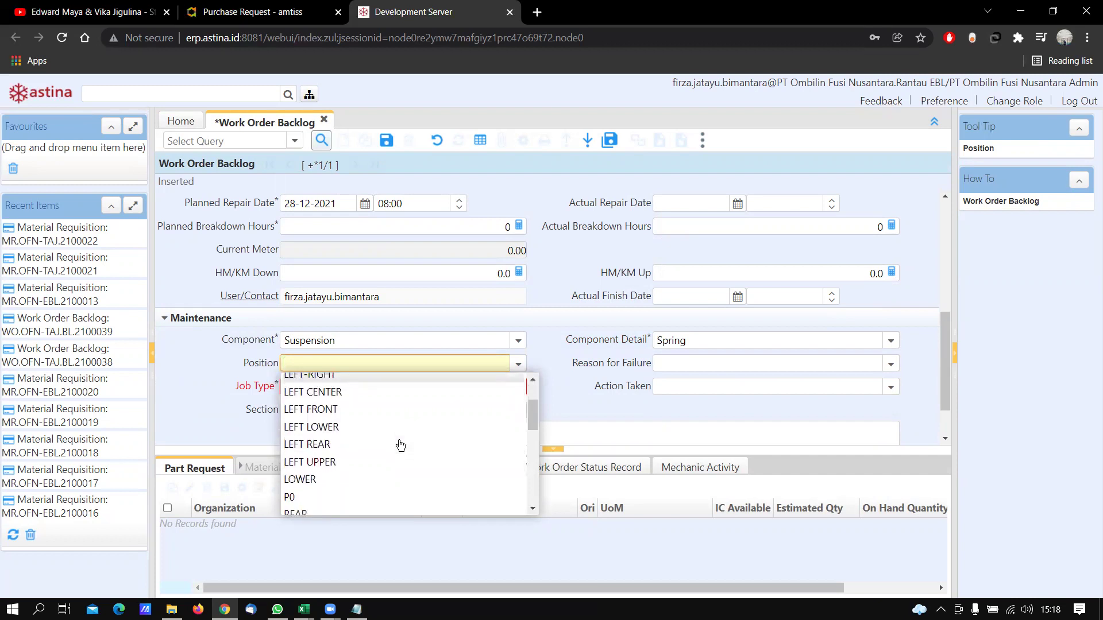
{"action": "left_click", "coordinate": [400, 410]}
{"action": "key", "text": "Tab"}
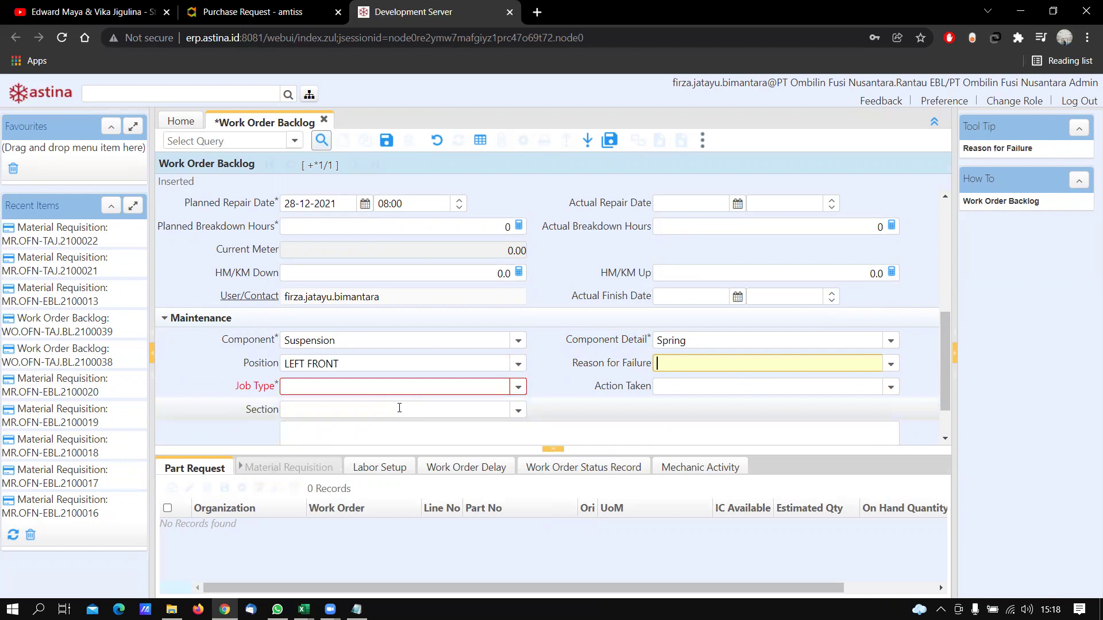
Set the Job Type to Replace
{"action": "left_click", "coordinate": [517, 388]}
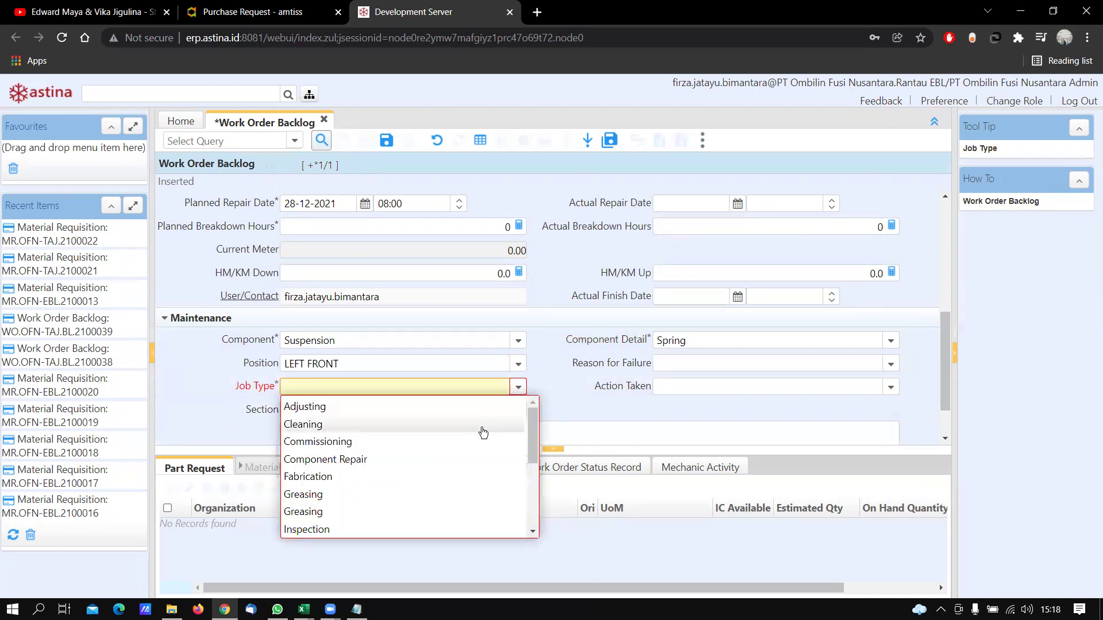
{"action": "scroll", "coordinate": [483, 434], "scroll_direction": "down", "scroll_amount": 5}
{"action": "left_click", "coordinate": [442, 478]}
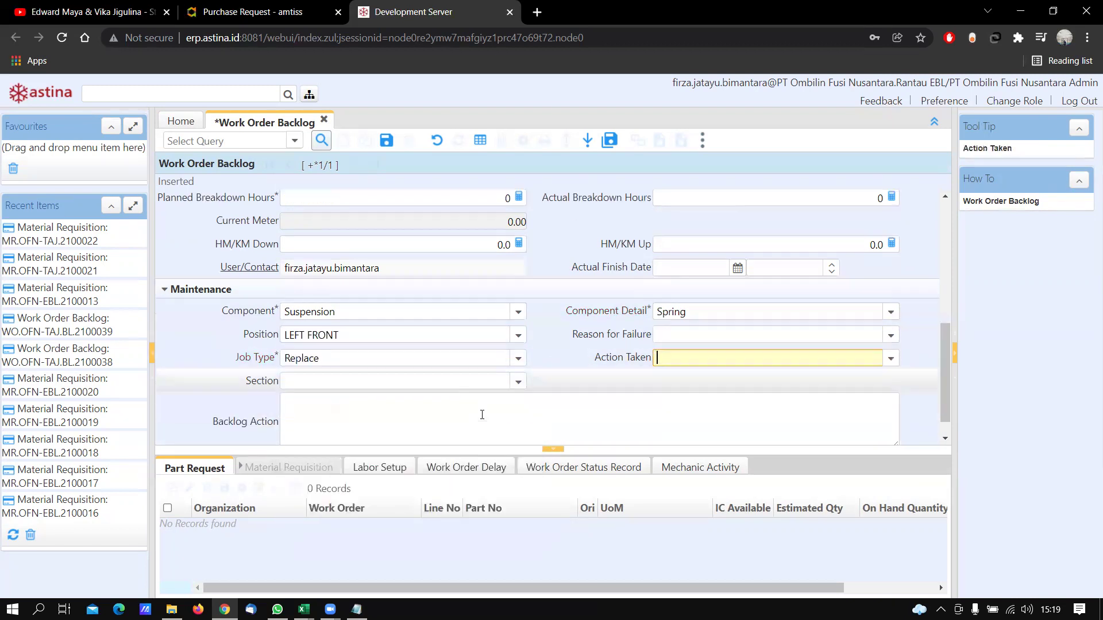
{"action": "scroll", "coordinate": [505, 412], "scroll_direction": "up", "scroll_amount": 4}
{"action": "scroll", "coordinate": [505, 412], "scroll_direction": "up", "scroll_amount": 3}
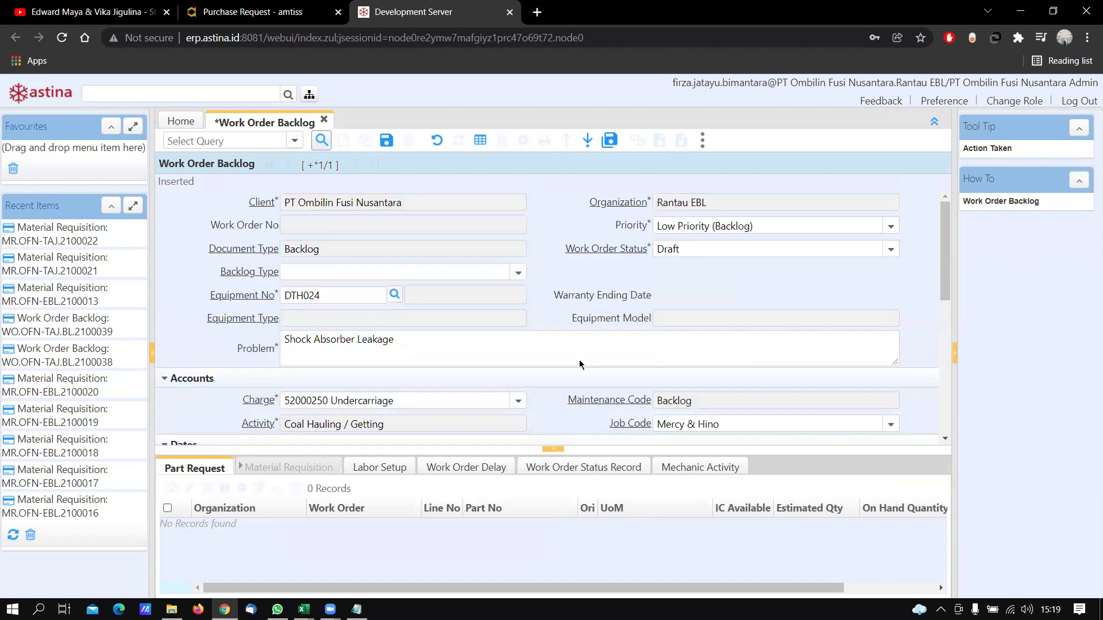
Save the backlog so it gets work order number WO.OFN-EBL.BL.2100084 in Draft status
{"action": "left_click", "coordinate": [388, 153]}
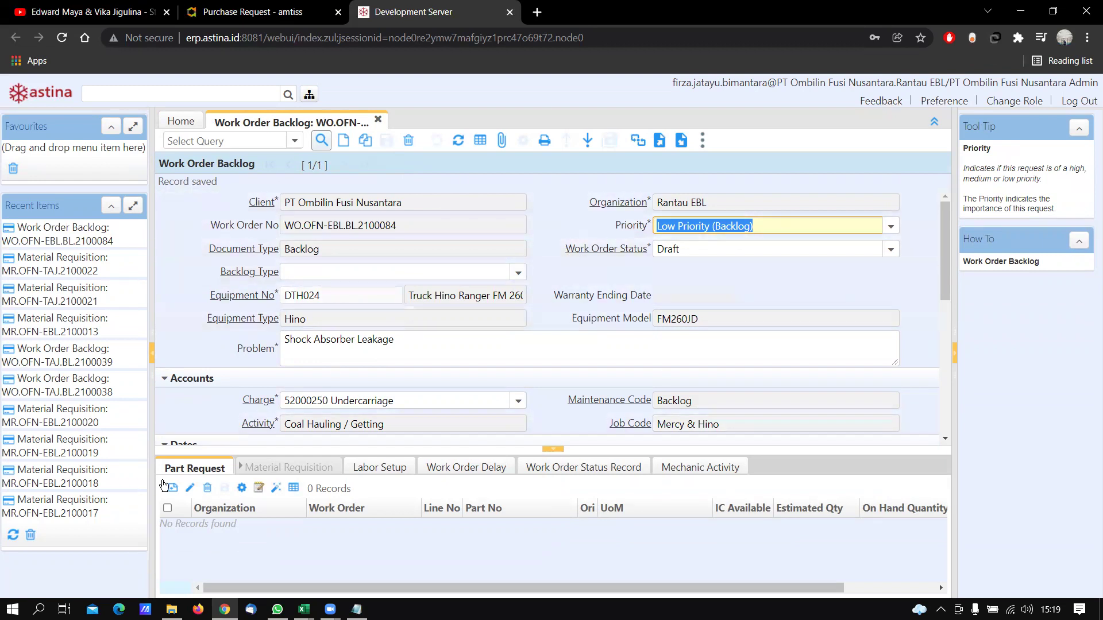
{"action": "scroll", "coordinate": [685, 284], "scroll_direction": "down", "scroll_amount": 8}
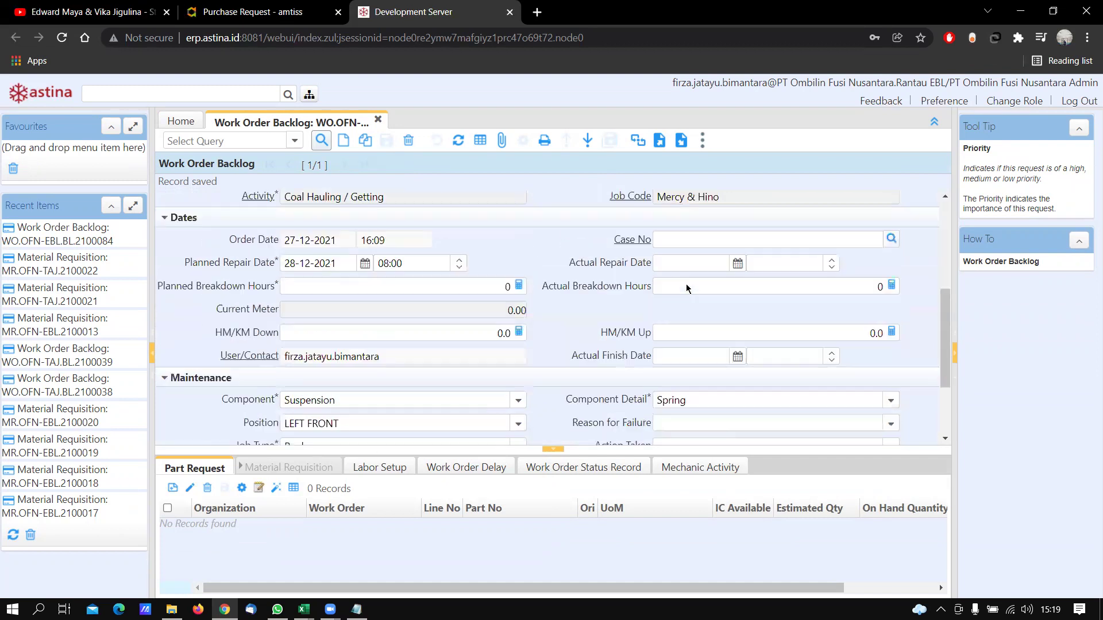
{"action": "scroll", "coordinate": [686, 285], "scroll_direction": "up", "scroll_amount": 8}
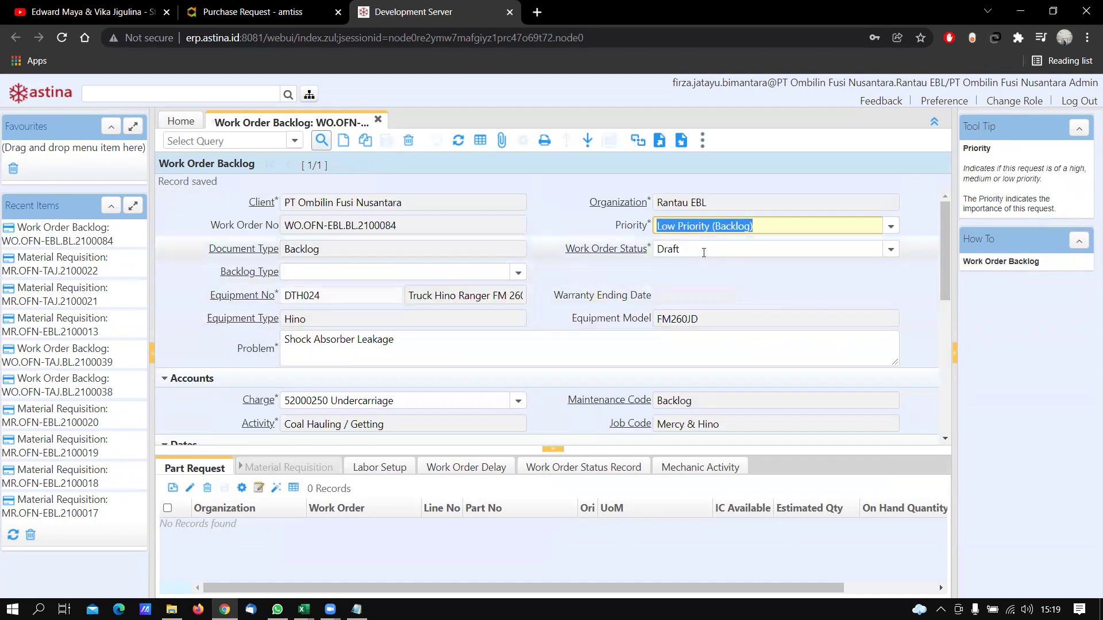
{"action": "scroll", "coordinate": [261, 388], "scroll_direction": "down", "scroll_amount": 5}
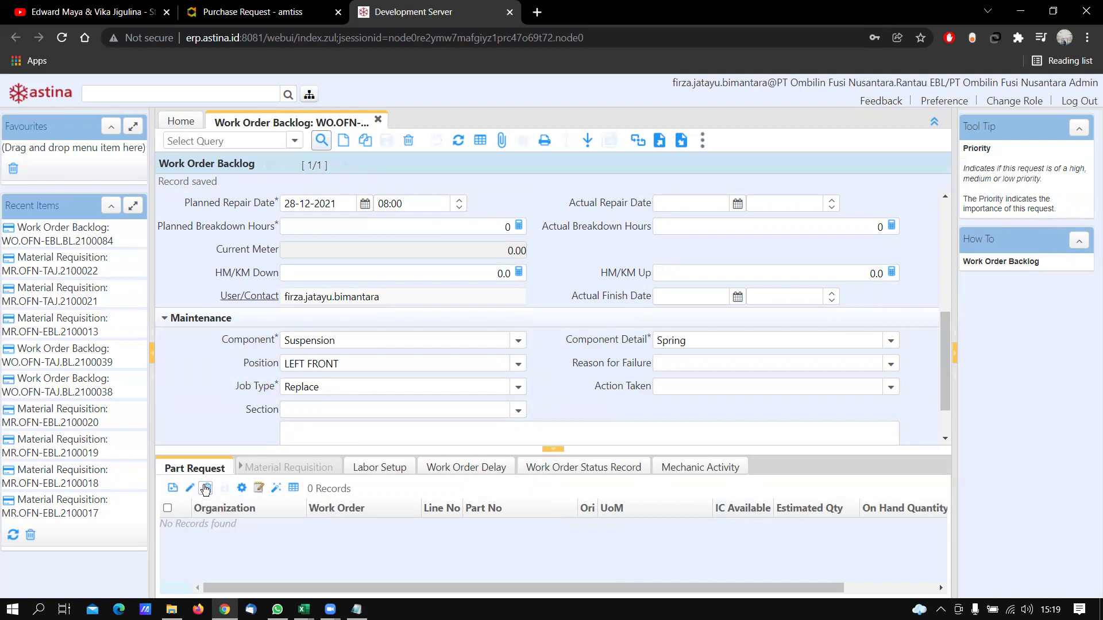
Add and save a part request for 48500-EW010 with UoM Pcs and estimated quantity 1
{"action": "left_click", "coordinate": [171, 488]}
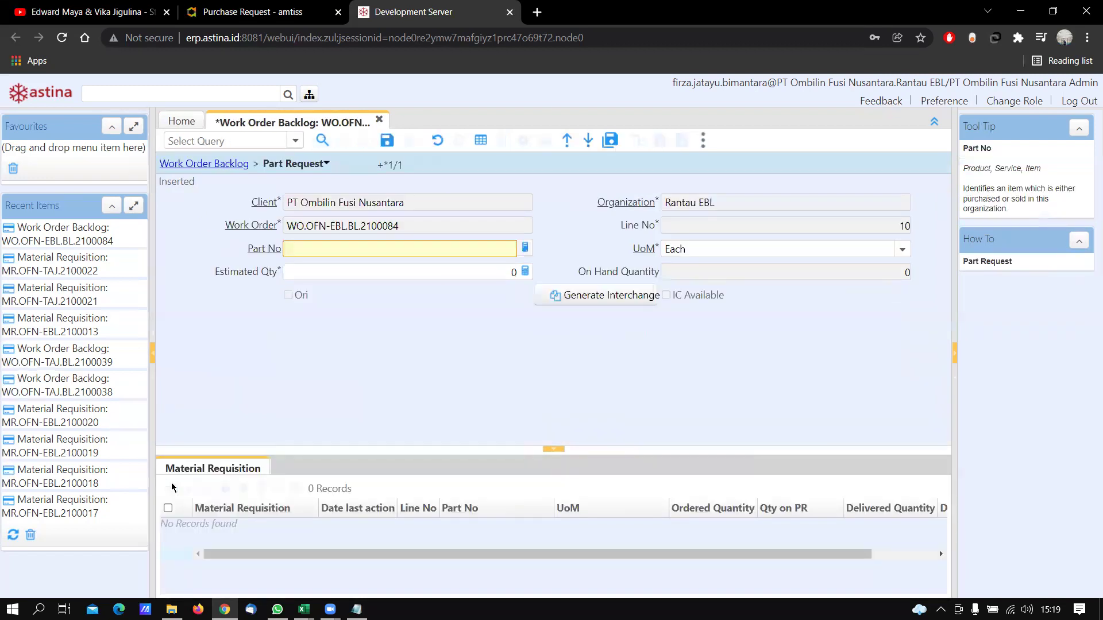
{"action": "type", "text": "48"}
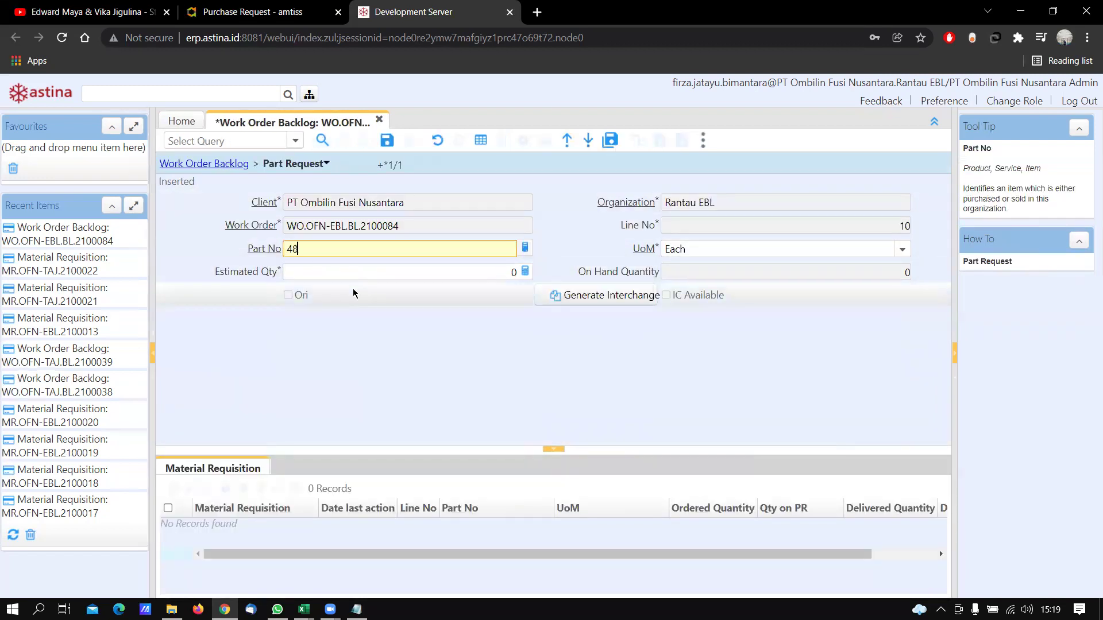
{"action": "type", "text": "500-ew010"}
{"action": "key", "text": "Tab"}
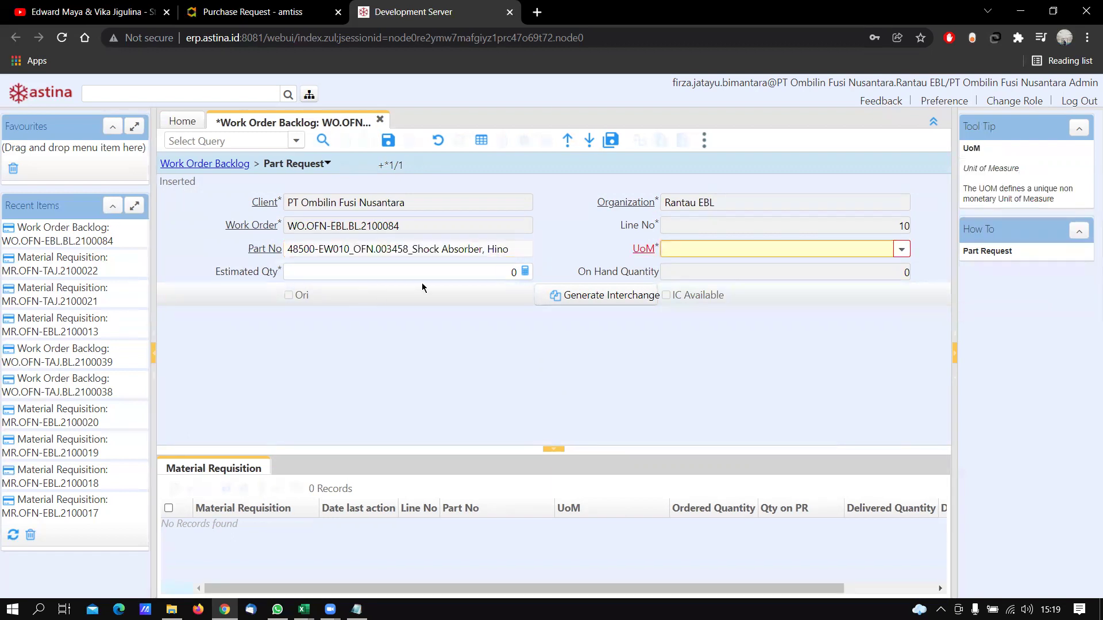
{"action": "left_click", "coordinate": [901, 251]}
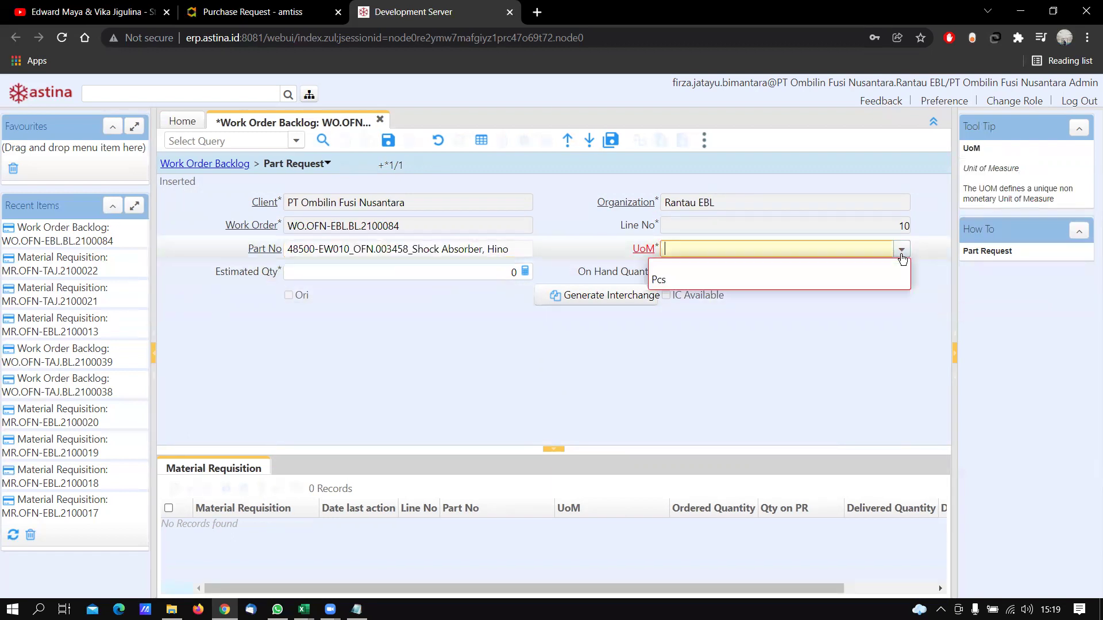
{"action": "left_click", "coordinate": [854, 287]}
{"action": "left_click", "coordinate": [527, 277]}
{"action": "type", "text": "1"}
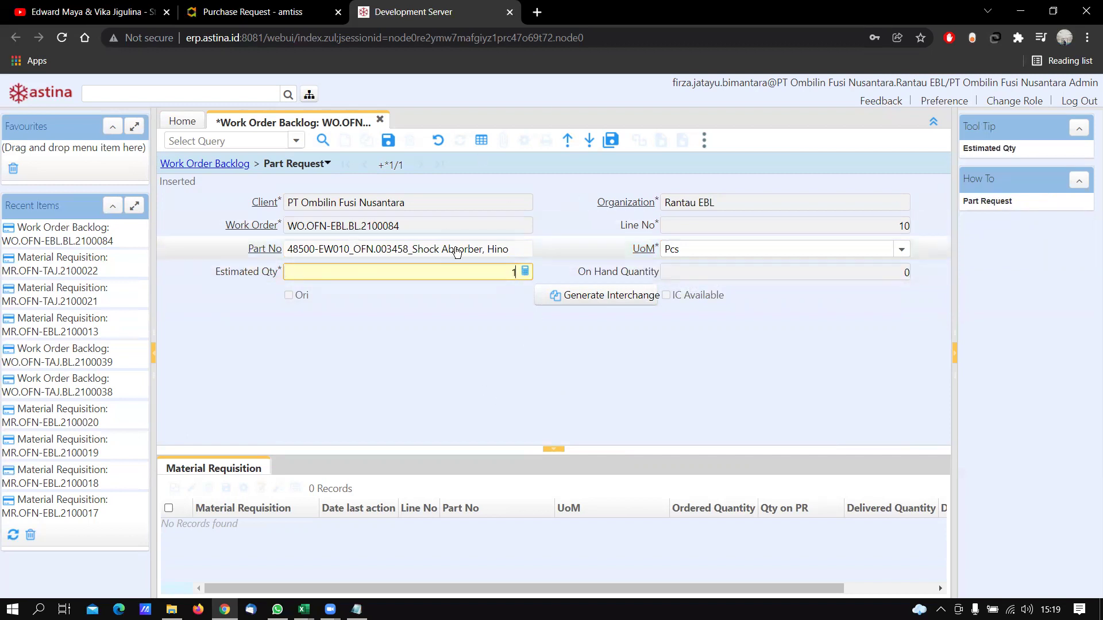
{"action": "left_click", "coordinate": [388, 140]}
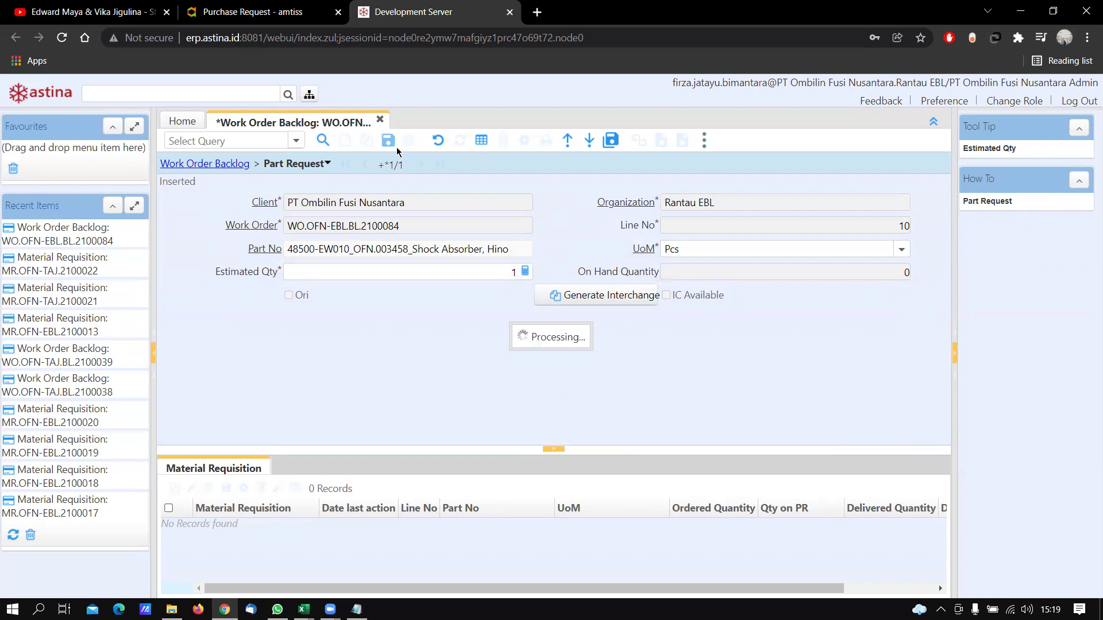
Return to the Work Order Backlog and check the Shock Absorber part request listed there
{"action": "left_click", "coordinate": [208, 164]}
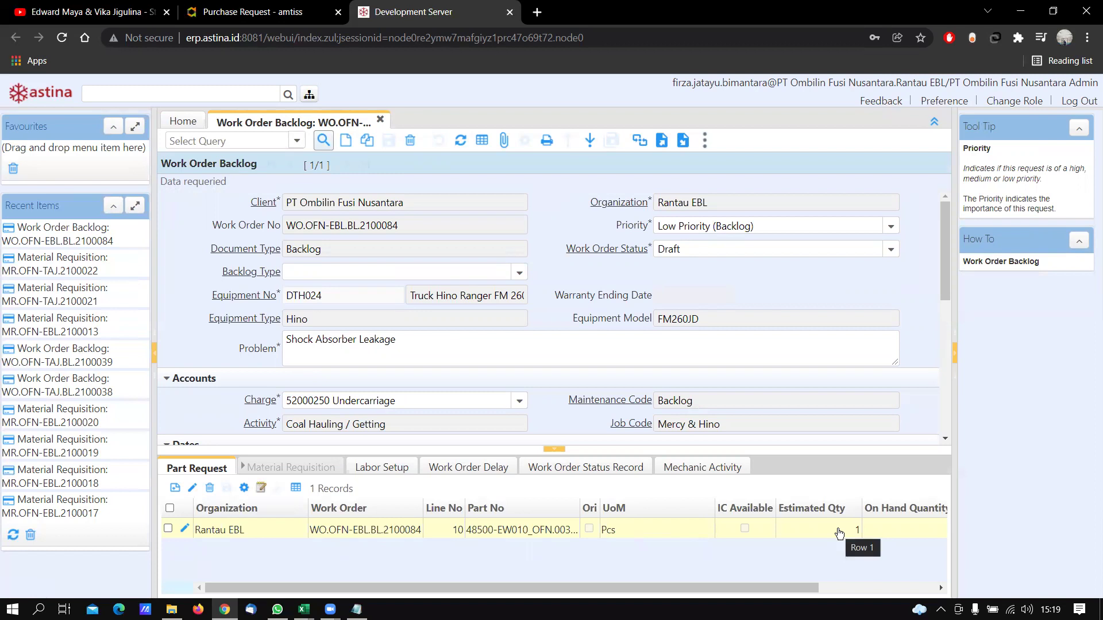
{"action": "scroll", "coordinate": [840, 410], "scroll_direction": "down", "scroll_amount": 5}
{"action": "scroll", "coordinate": [840, 410], "scroll_direction": "up", "scroll_amount": 5}
{"action": "scroll", "coordinate": [840, 410], "scroll_direction": "down", "scroll_amount": 5}
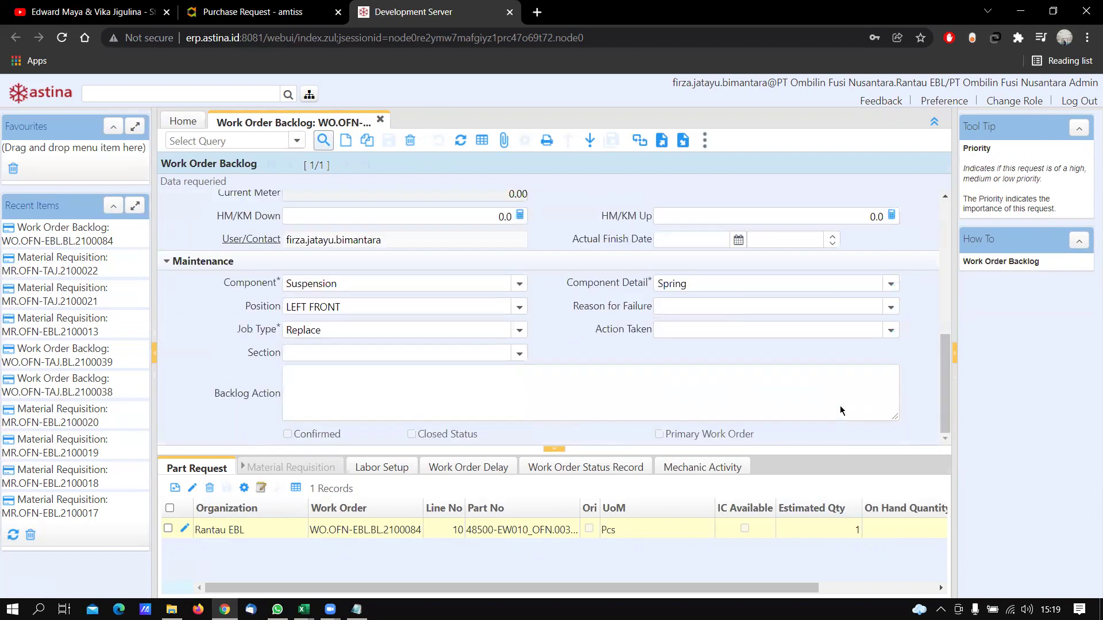
{"action": "scroll", "coordinate": [840, 411], "scroll_direction": "up", "scroll_amount": 5}
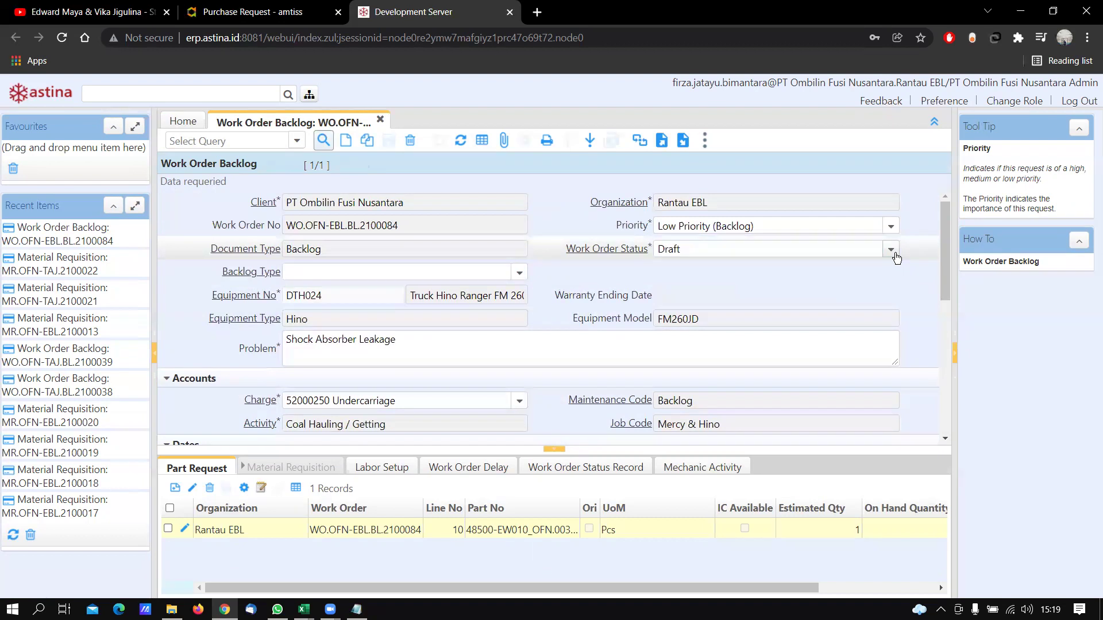
Save the work order status as Ready to Order and copy the work order number
{"action": "key", "text": "alt+Tab"}
{"action": "left_click", "coordinate": [261, 101]}
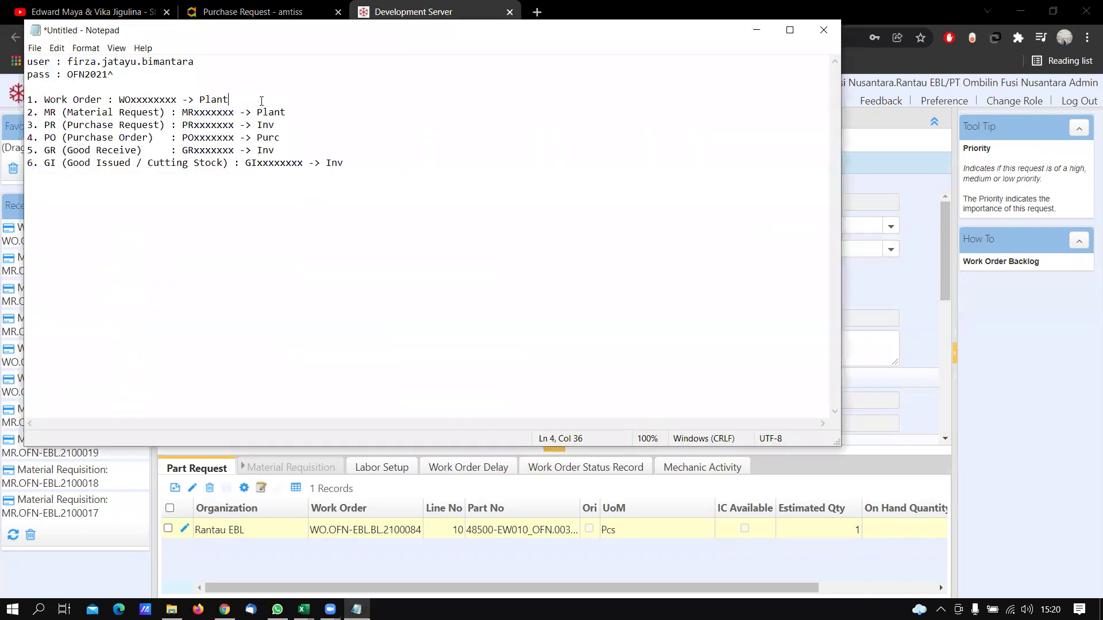
{"action": "key", "text": "alt+Tab"}
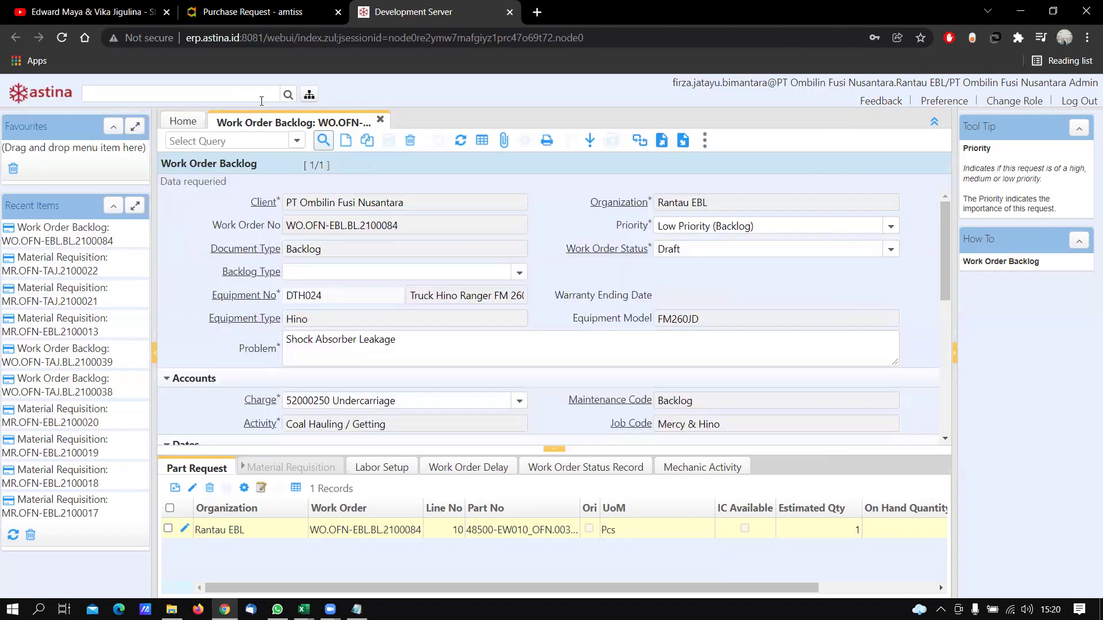
{"action": "key", "text": "alt+Tab"}
{"action": "key", "text": "alt+Tab"}
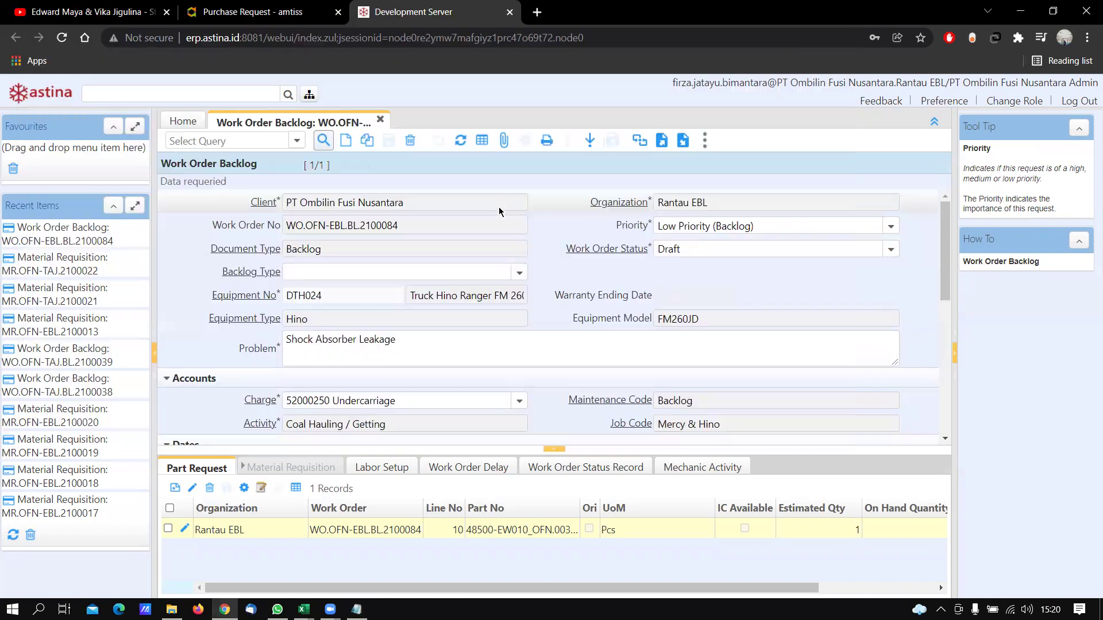
{"action": "left_click", "coordinate": [891, 249]}
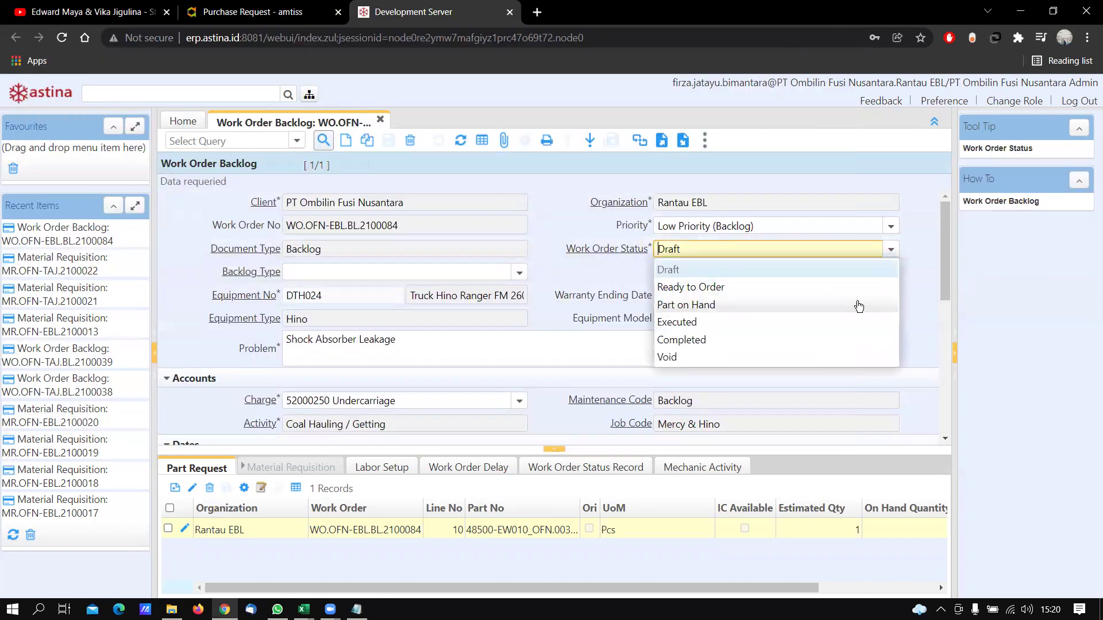
{"action": "left_click", "coordinate": [862, 288]}
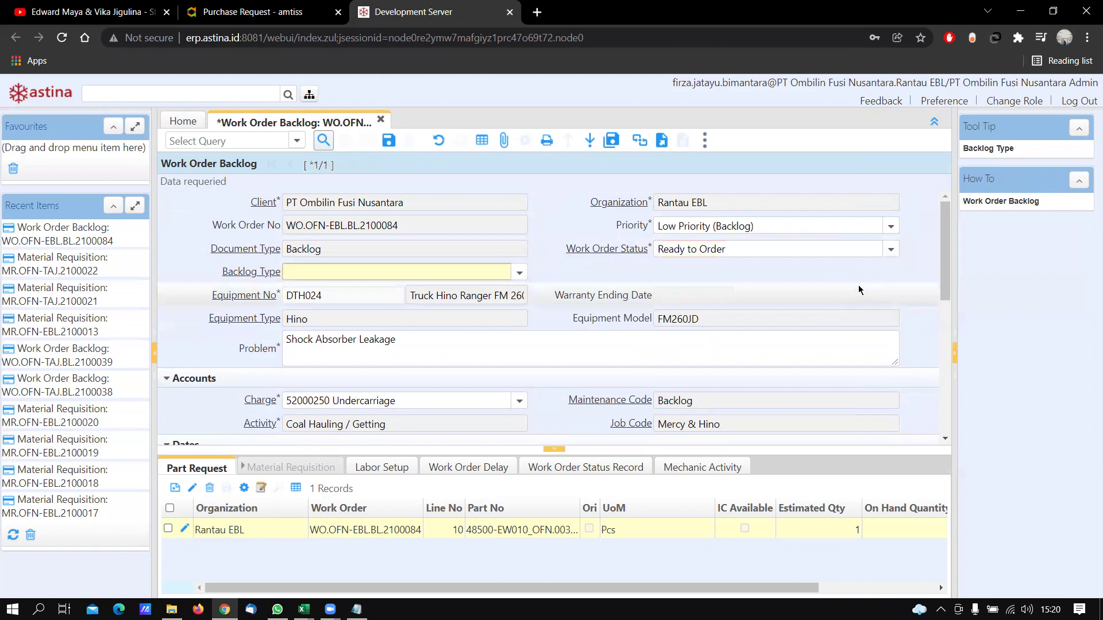
{"action": "left_click", "coordinate": [388, 143]}
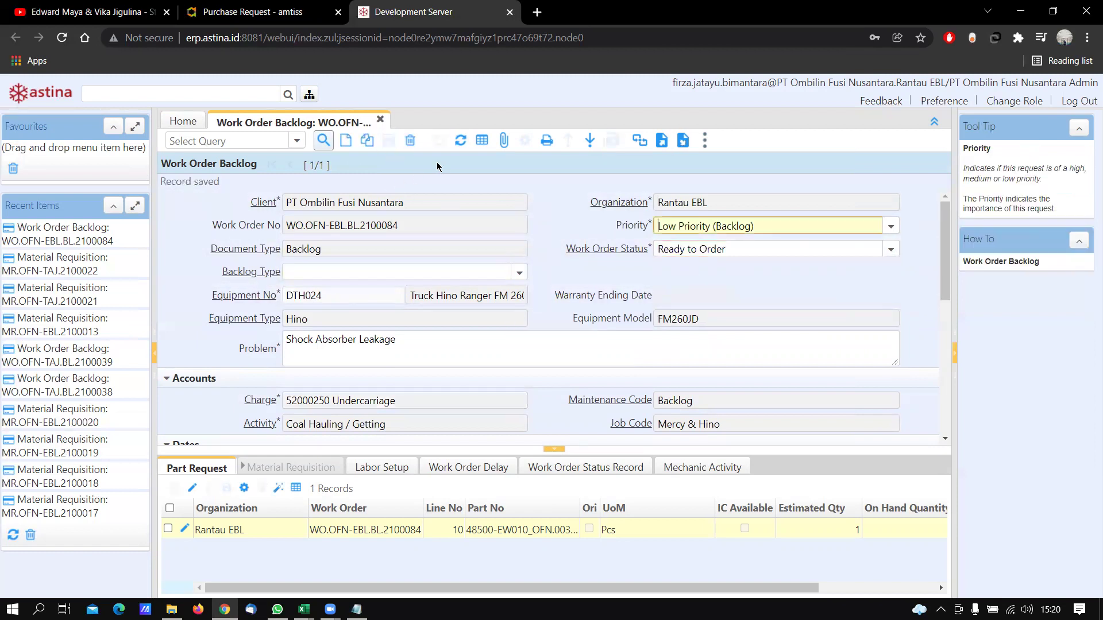
{"action": "left_click_drag", "start_coordinate": [404, 225], "coordinate": [290, 224]}
{"action": "key", "text": "ctrl+c"}
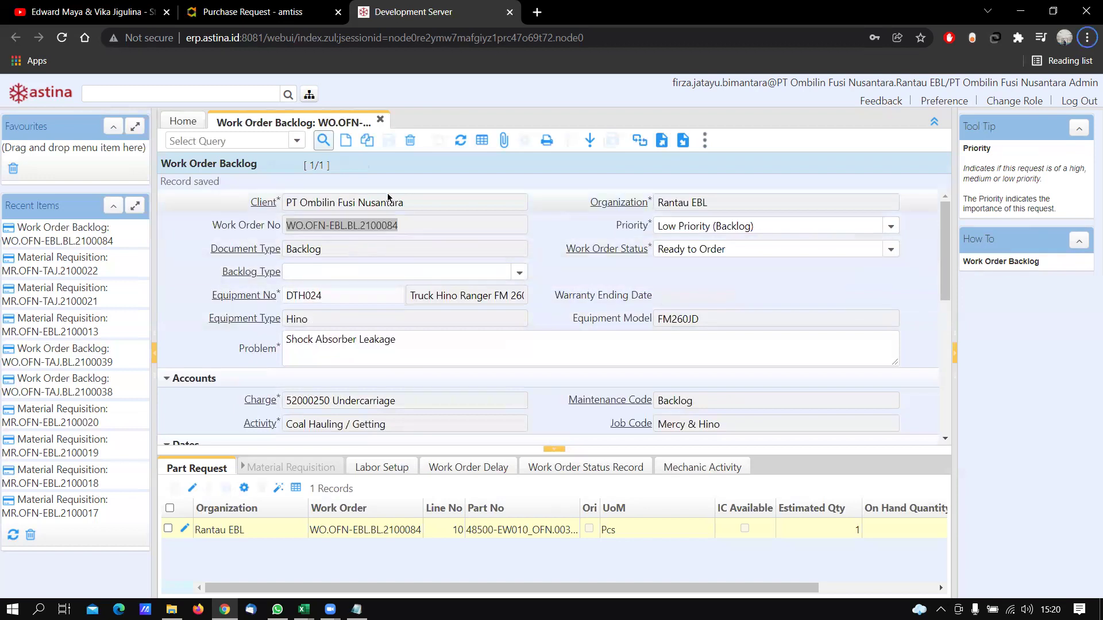
Paste WO.OFN-EBL.BL.2100084 at the end of the Notepad Work Order line, then return to the ERP
{"action": "key", "text": "alt+Tab"}
{"action": "left_click", "coordinate": [392, 97]}
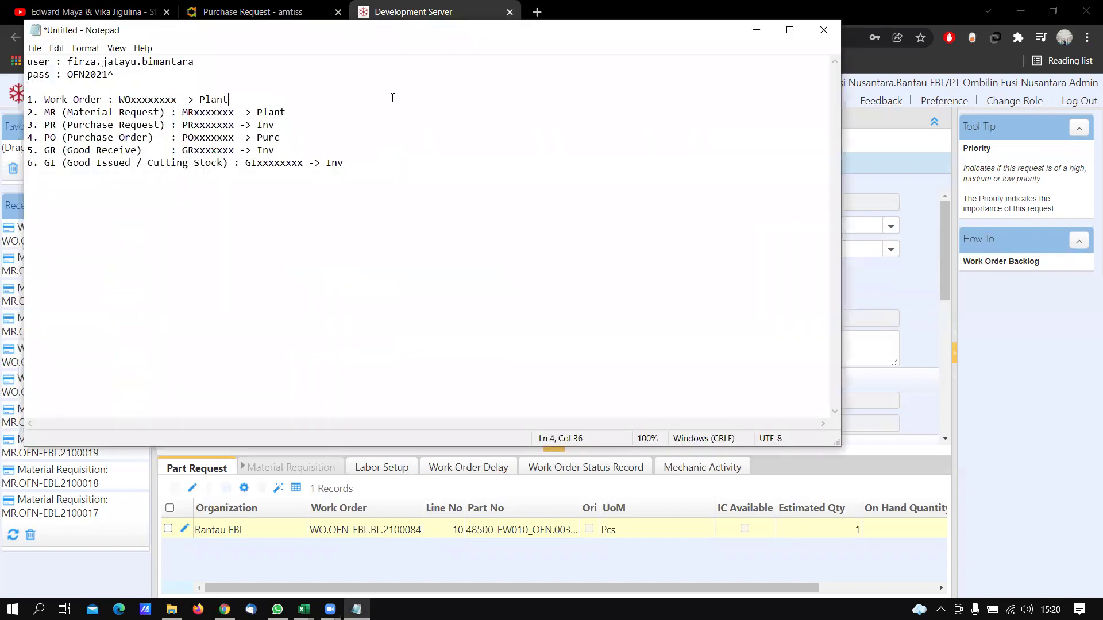
{"action": "key", "text": "ctrl+v"}
{"action": "key", "text": "Left"}
{"action": "key", "text": "Left"}
{"action": "key", "text": "Left"}
{"action": "key", "text": "Left"}
{"action": "key", "text": "Left"}
{"action": "key", "text": "Left"}
{"action": "key", "text": "Left"}
{"action": "key", "text": "Left"}
{"action": "key", "text": "Left"}
{"action": "key", "text": "Left"}
{"action": "key", "text": "Left"}
{"action": "key", "text": "Left"}
{"action": "key", "text": "Left"}
{"action": "key", "text": "Left"}
{"action": "key", "text": "Left"}
{"action": "key", "text": "Left"}
{"action": "key", "text": "Left"}
{"action": "key", "text": "Left"}
{"action": "key", "text": "Left"}
{"action": "key", "text": "Left"}
{"action": "left_click", "coordinate": [418, 102]}
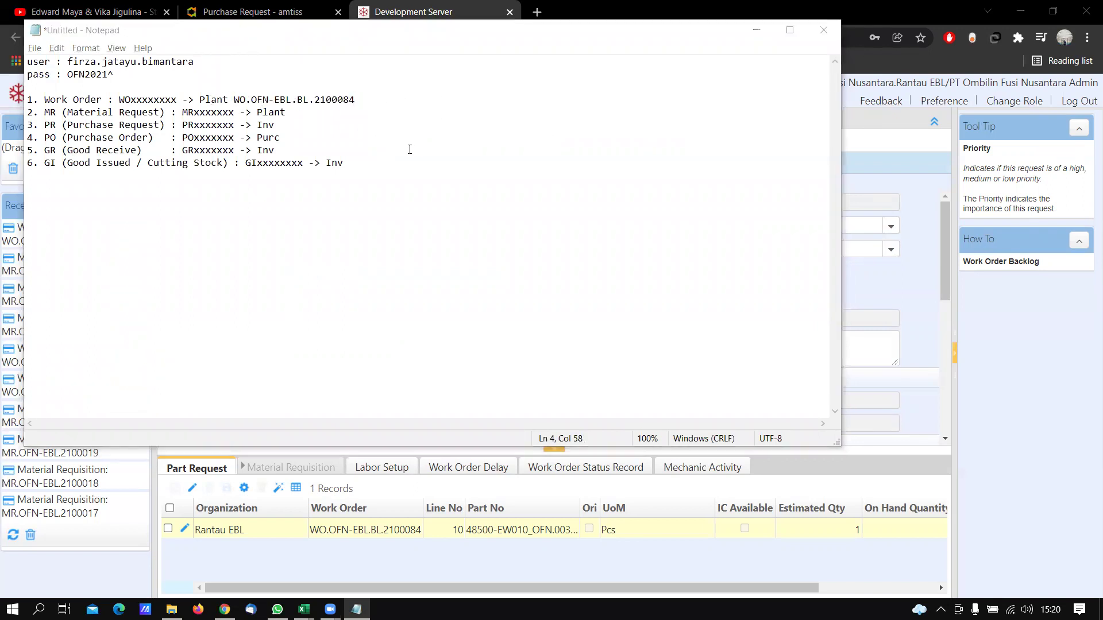
{"action": "key", "text": "alt+Tab"}
{"action": "key", "text": "alt+Tab"}
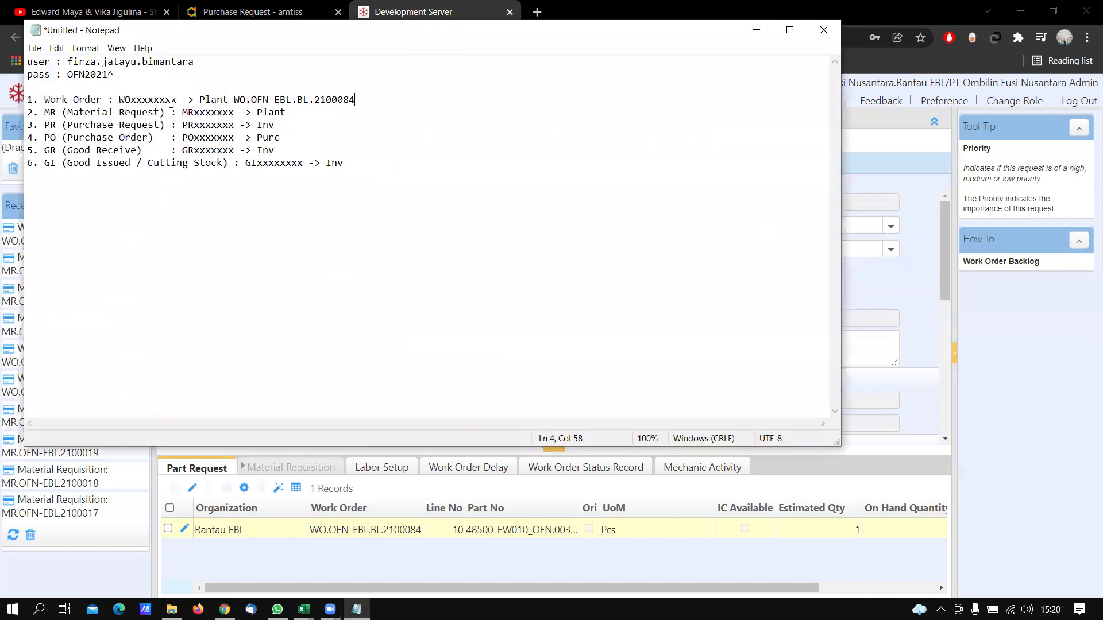
{"action": "key", "text": "alt+Tab"}
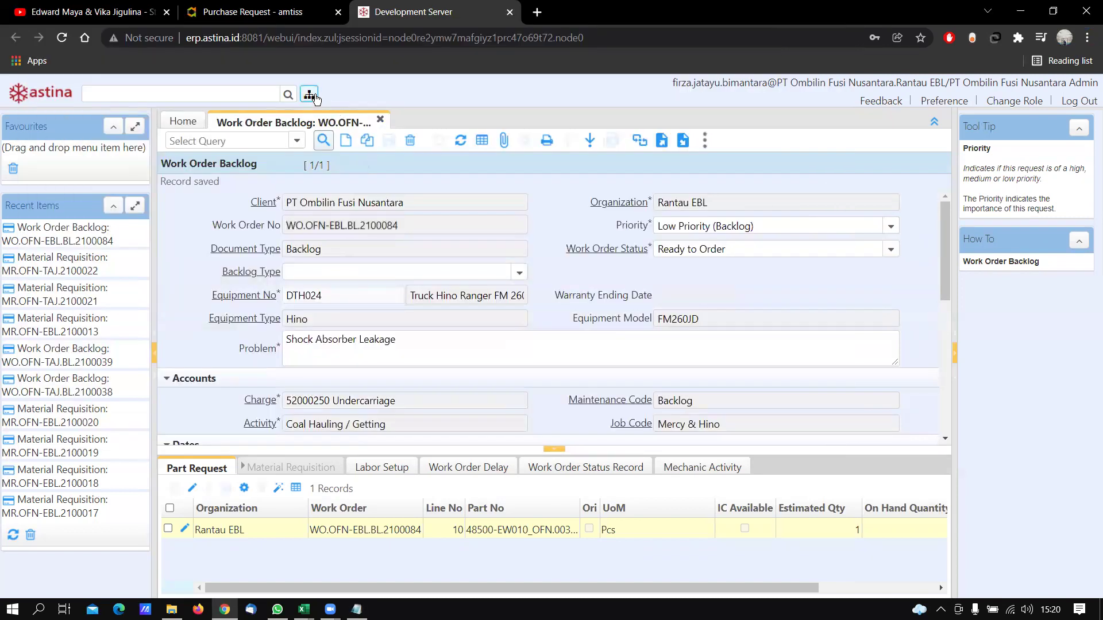
{"action": "left_click", "coordinate": [310, 95]}
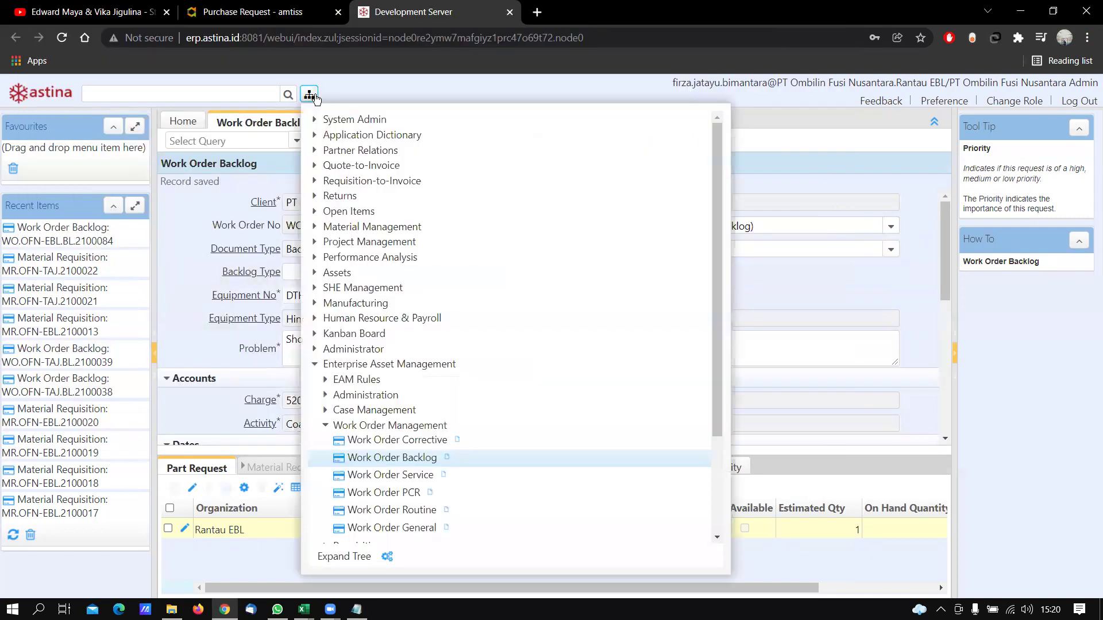
Open Material Requisition under Enterprise Asset Management > Requisition in the menu tree
{"action": "left_click", "coordinate": [326, 428]}
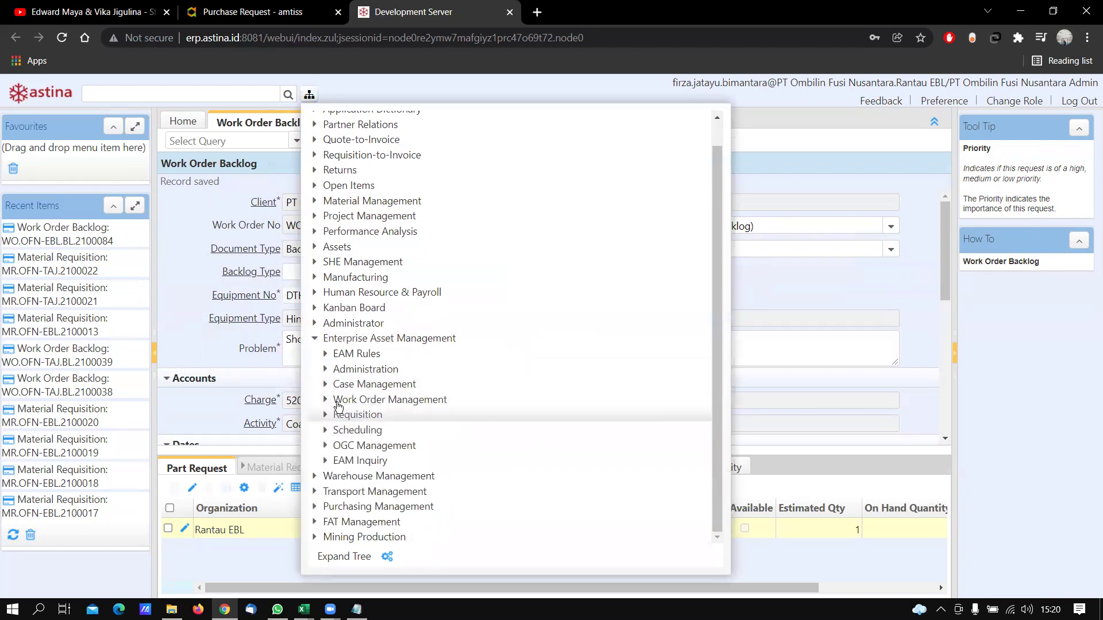
{"action": "left_click", "coordinate": [325, 416]}
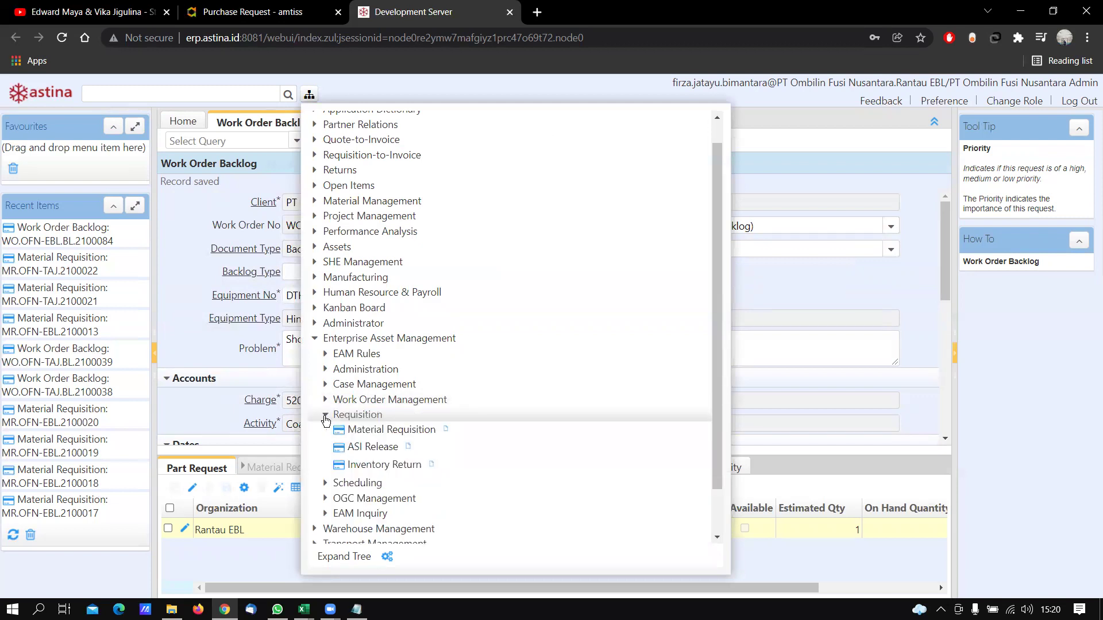
{"action": "scroll", "coordinate": [368, 399], "scroll_direction": "down", "scroll_amount": 1}
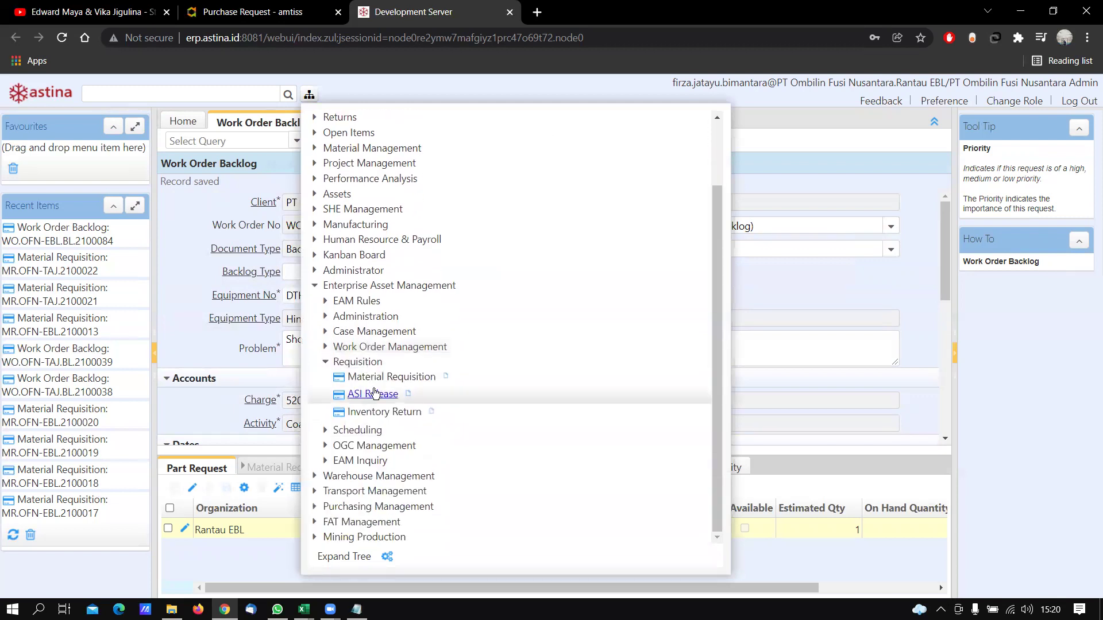
{"action": "left_click", "coordinate": [403, 384]}
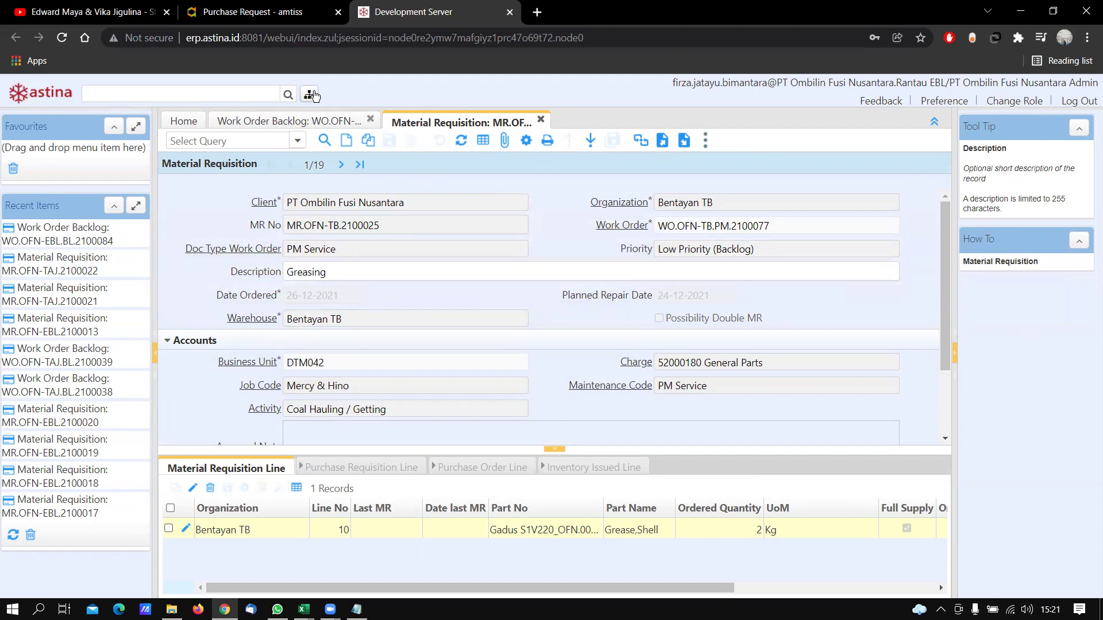
Create and save material requisition MR.OFN-EBL.2100026 linked to work order WO.OFN-EBL.BL.2100084
{"action": "left_click", "coordinate": [346, 144]}
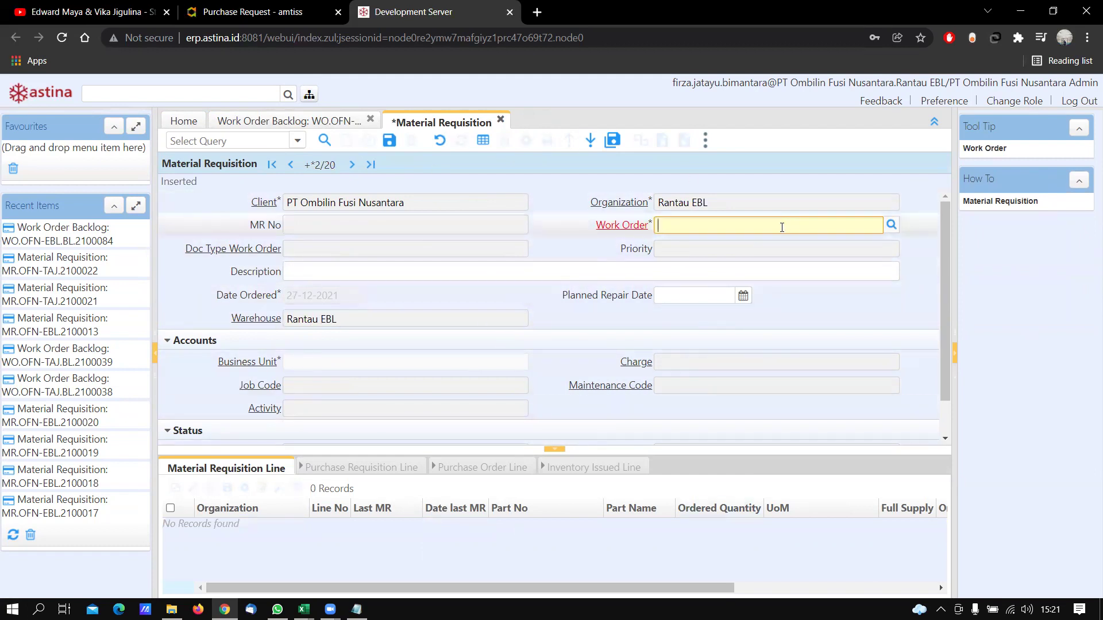
{"action": "key", "text": "ctrl+v"}
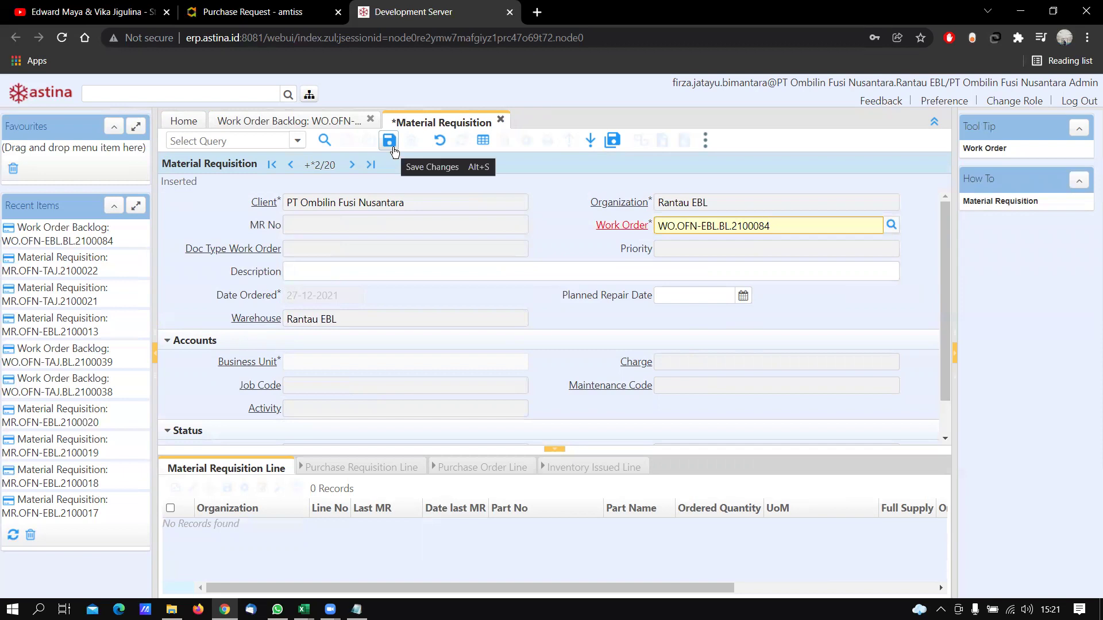
{"action": "triple_click", "coordinate": [723, 231]}
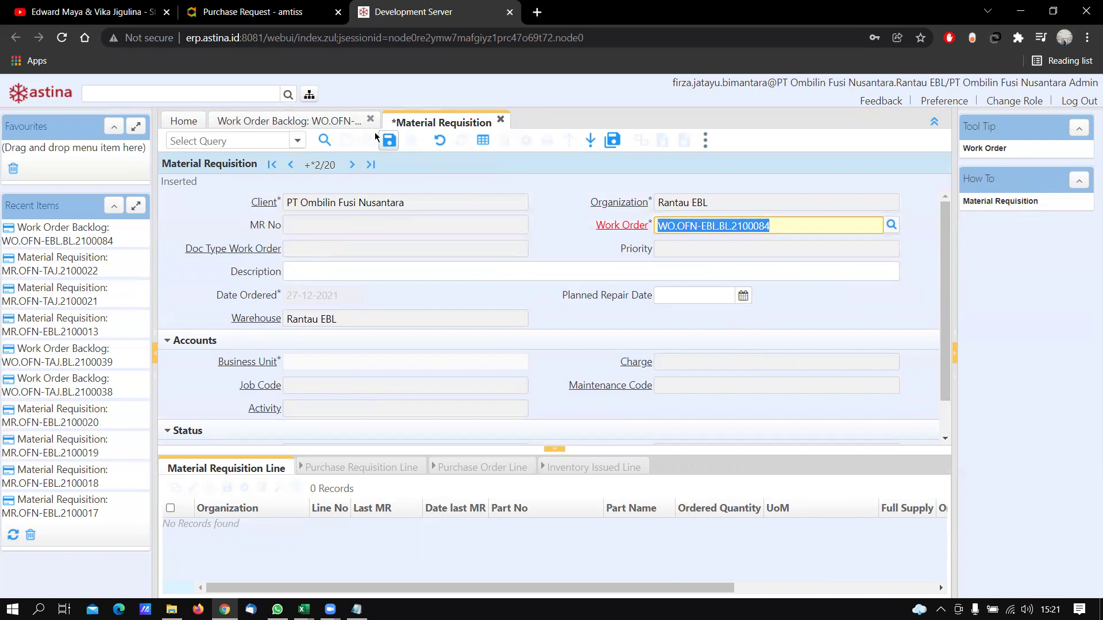
{"action": "left_click", "coordinate": [386, 142]}
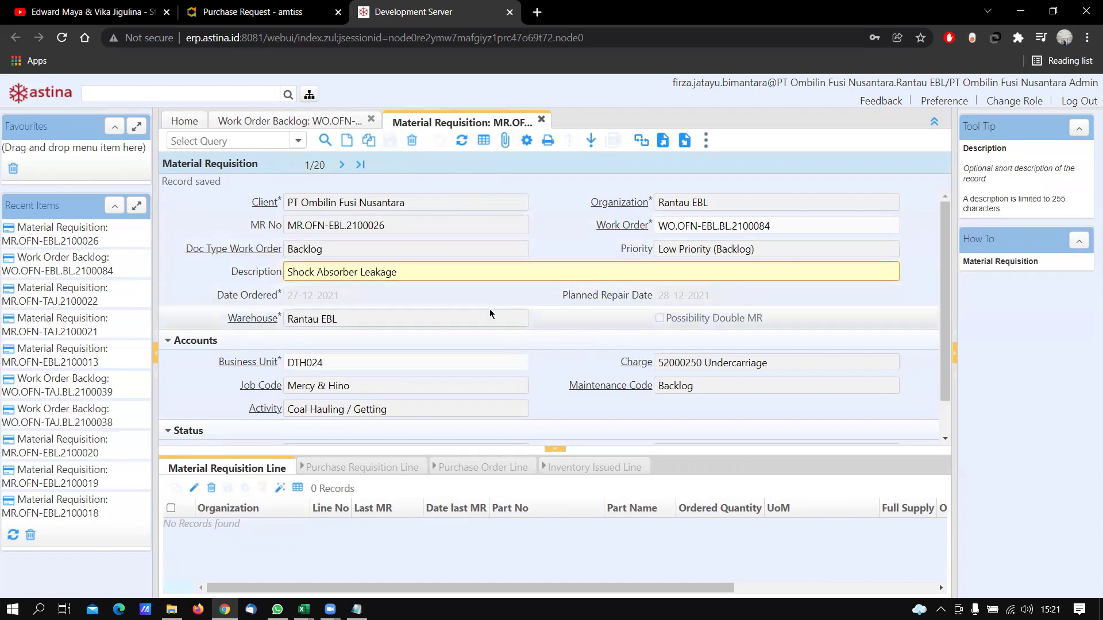
{"action": "scroll", "coordinate": [315, 338], "scroll_direction": "down", "scroll_amount": 1}
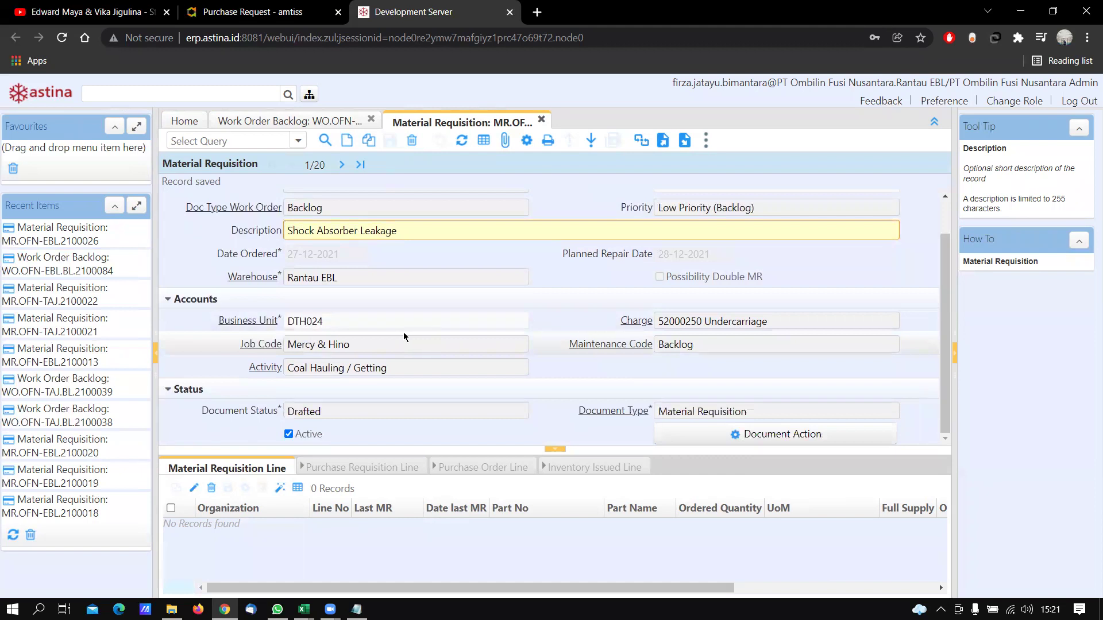
{"action": "scroll", "coordinate": [468, 345], "scroll_direction": "up", "scroll_amount": 1}
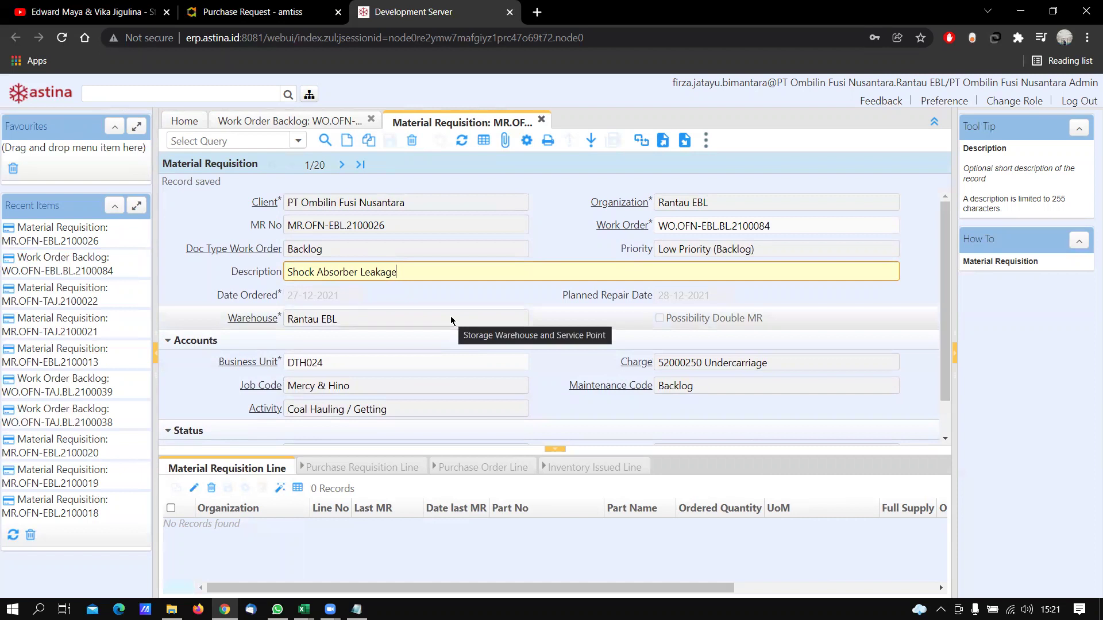
{"action": "scroll", "coordinate": [450, 321], "scroll_direction": "down", "scroll_amount": 1}
{"action": "scroll", "coordinate": [450, 320], "scroll_direction": "up", "scroll_amount": 1}
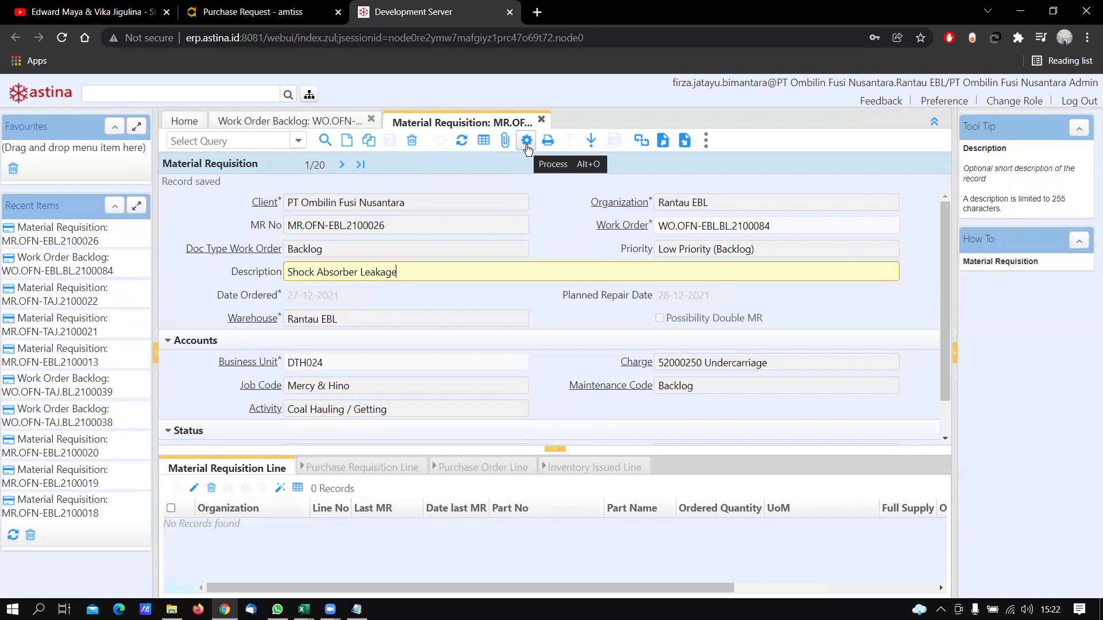
Generate the requisition line from the work order: 1 Pcs Shock Absorber 48500-EW010
{"action": "left_click", "coordinate": [527, 146]}
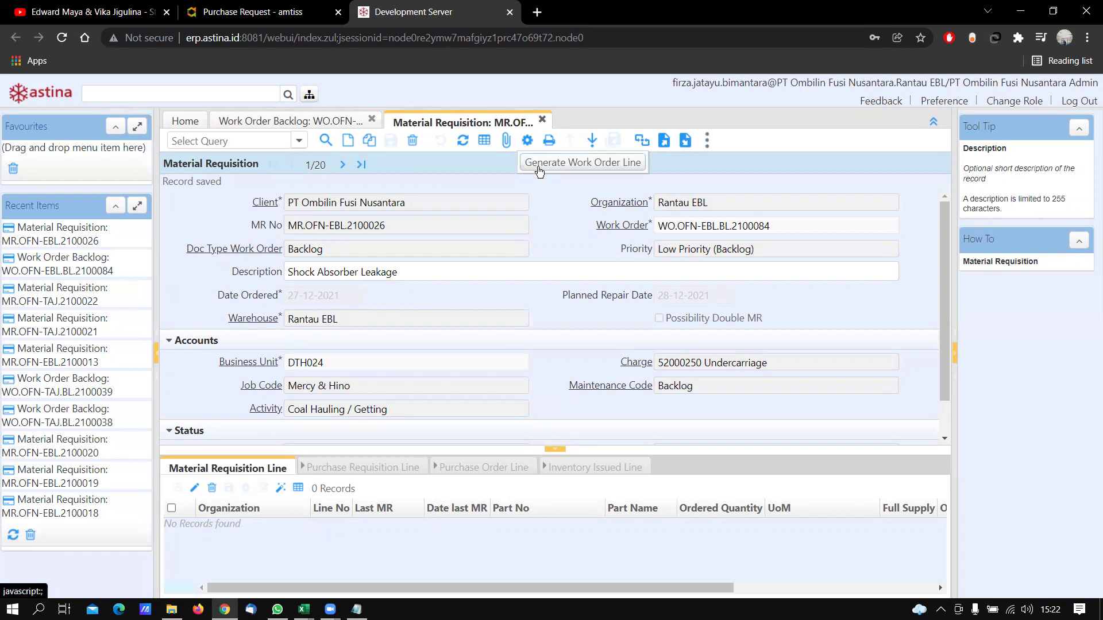
{"action": "left_click", "coordinate": [539, 167]}
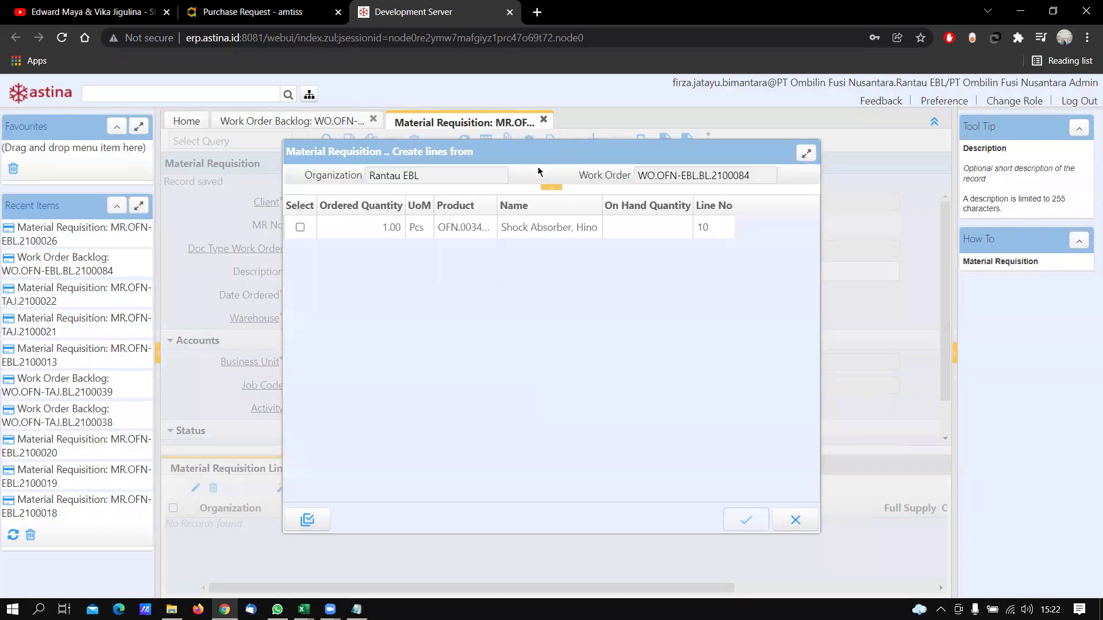
{"action": "left_click", "coordinate": [300, 228]}
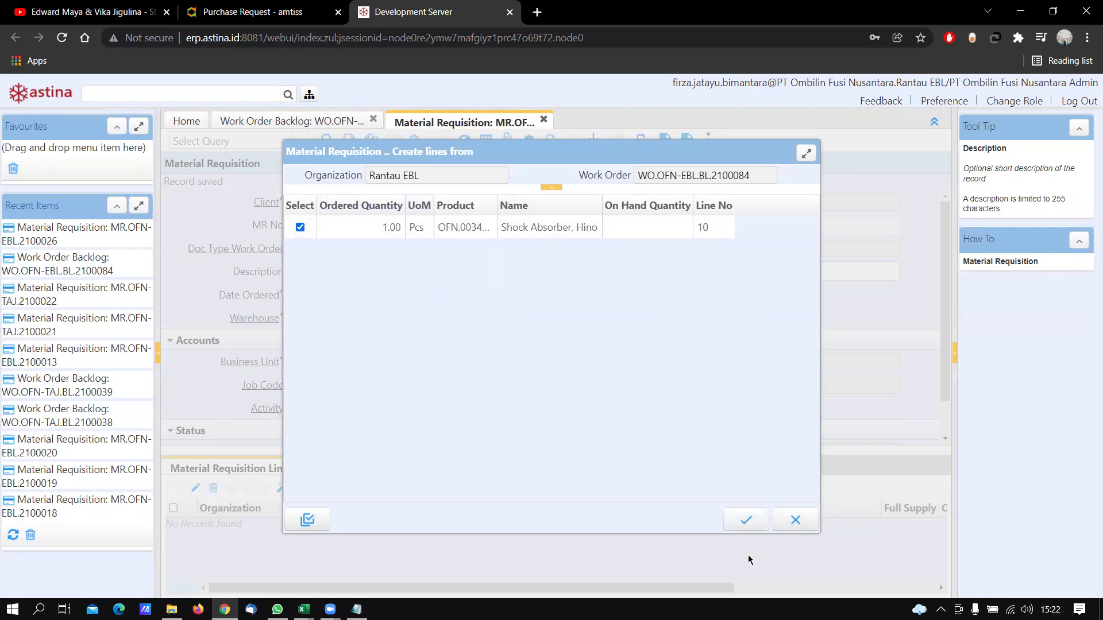
{"action": "left_click", "coordinate": [735, 520]}
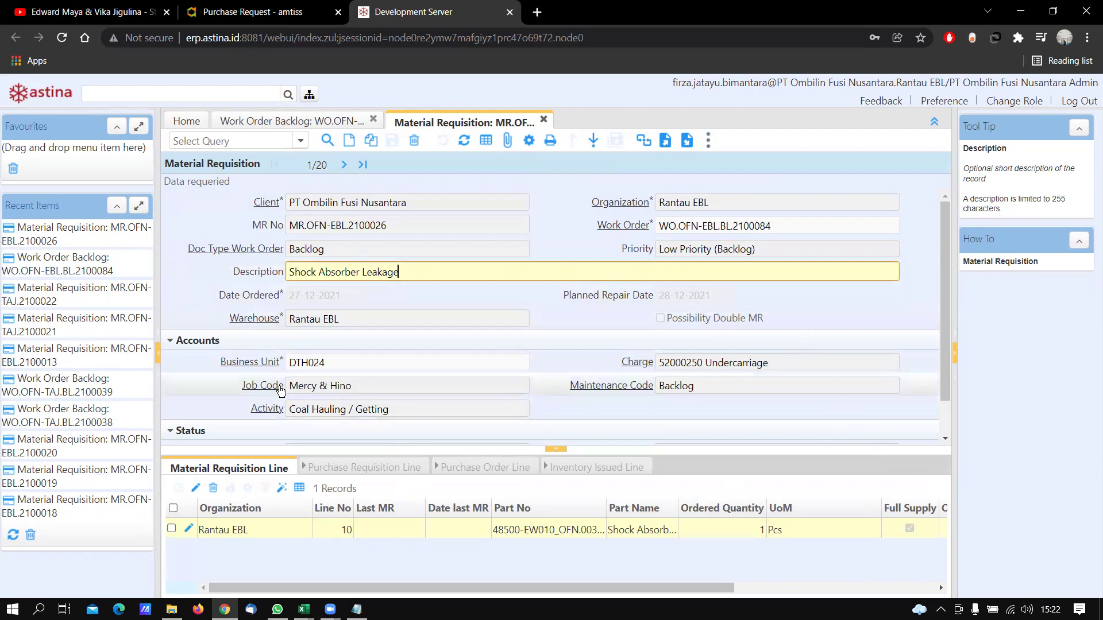
{"action": "scroll", "coordinate": [724, 436], "scroll_direction": "down", "scroll_amount": 1}
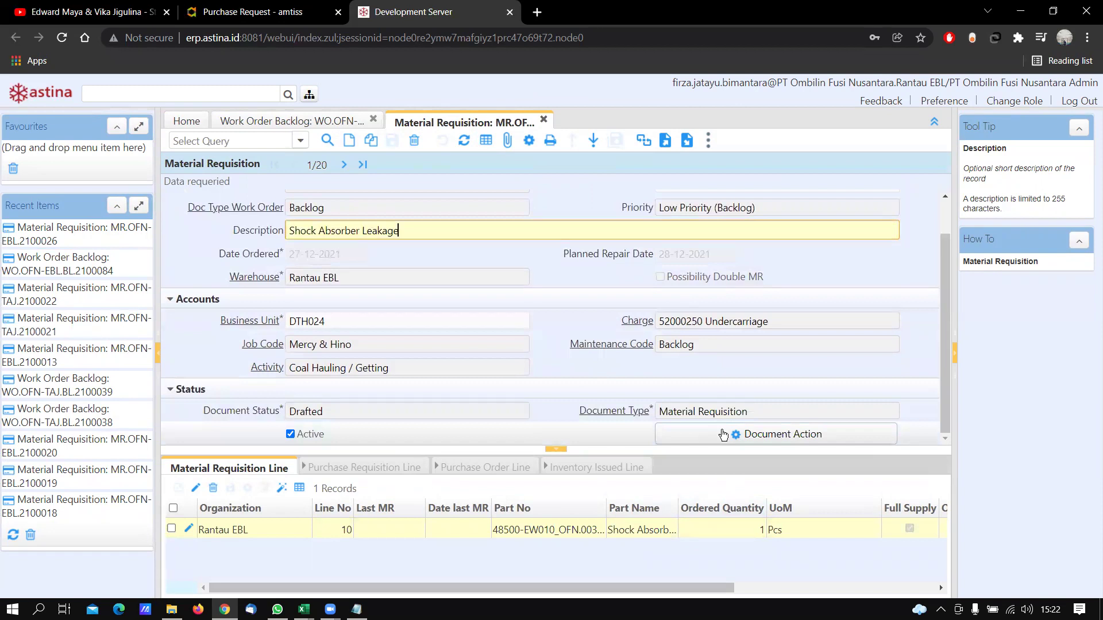
{"action": "left_click", "coordinate": [723, 435]}
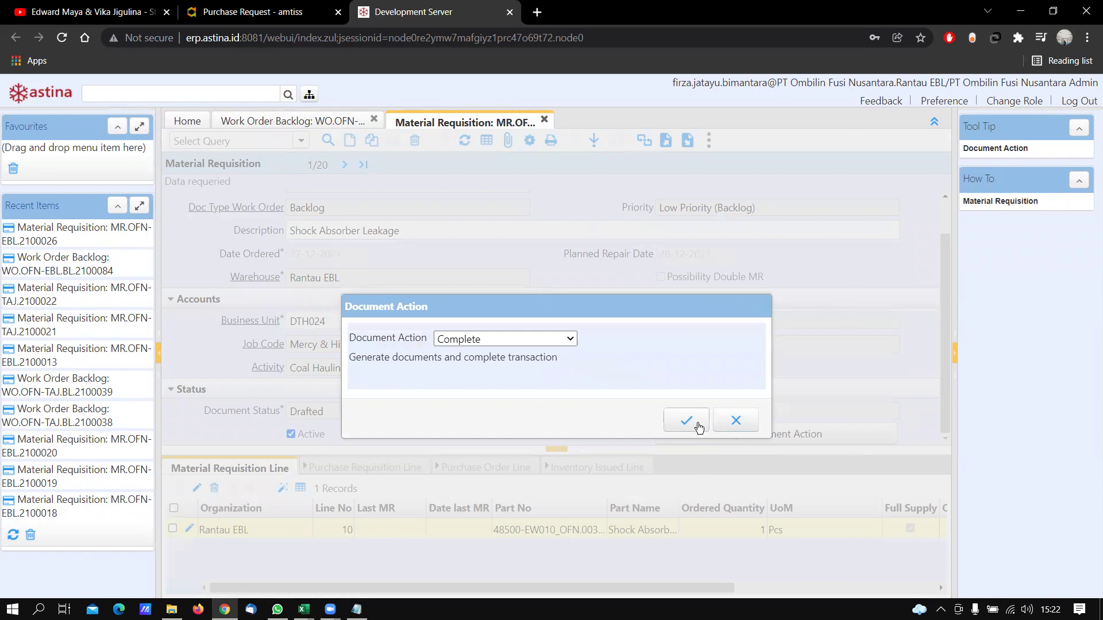
Complete requisition MR.OFN-EBL.2100026 through Document Action and select its MR number
{"action": "left_click", "coordinate": [736, 421]}
{"action": "left_click", "coordinate": [787, 435]}
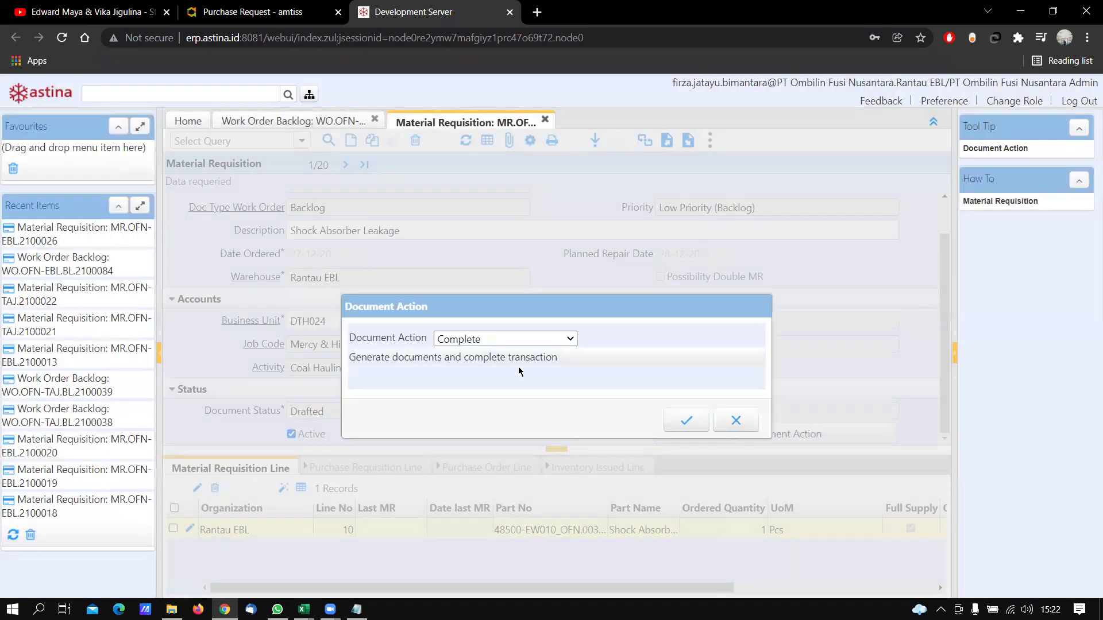
{"action": "left_click", "coordinate": [572, 342]}
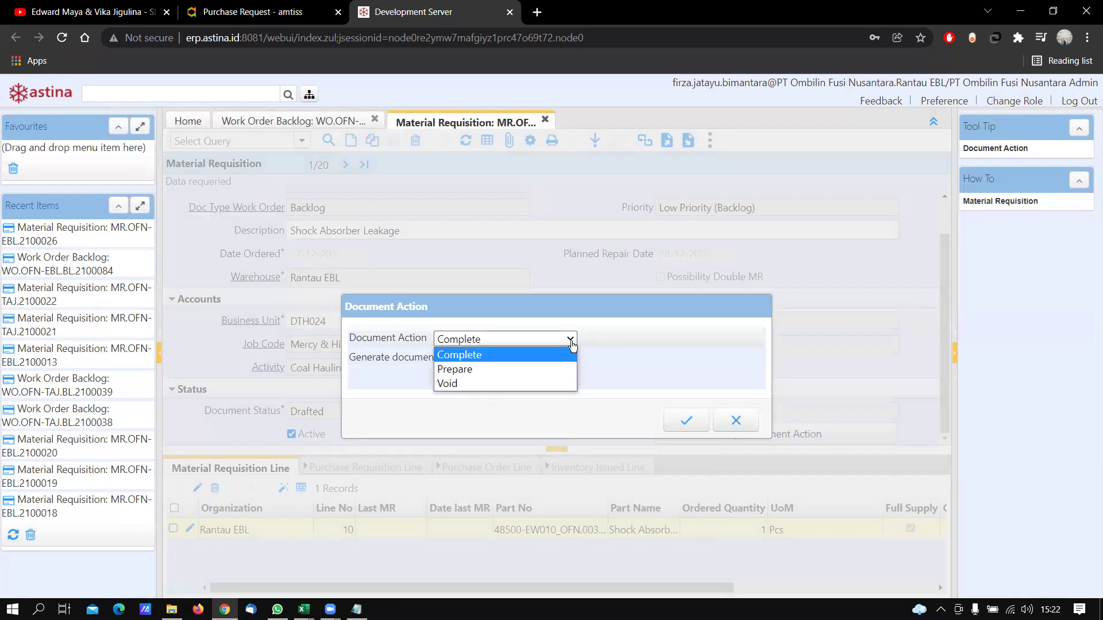
{"action": "left_click", "coordinate": [538, 356]}
{"action": "left_click", "coordinate": [686, 421]}
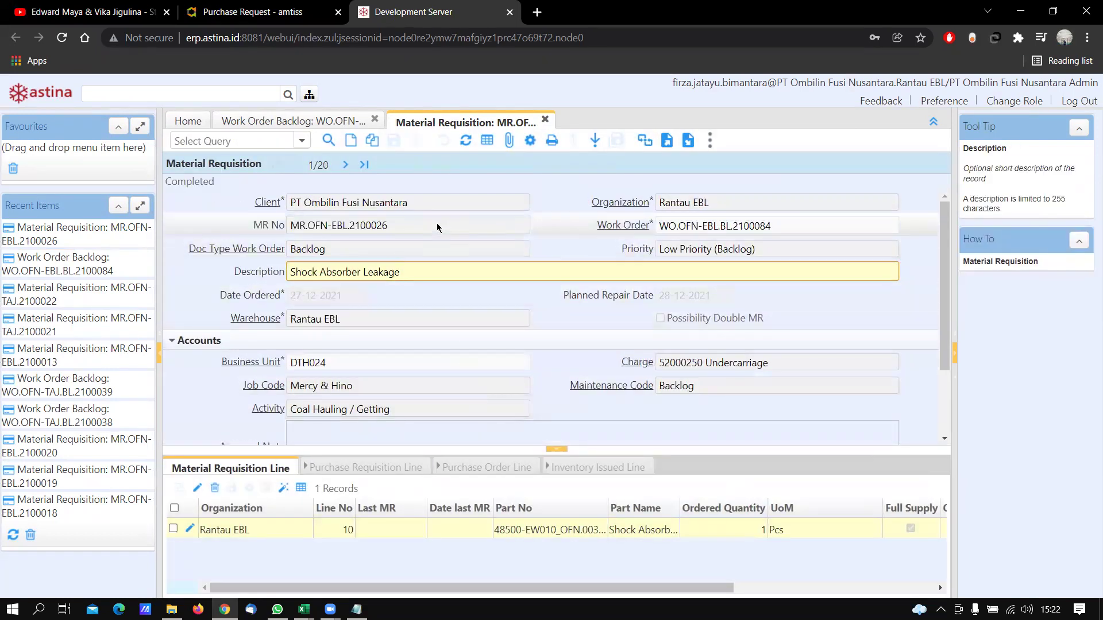
{"action": "triple_click", "coordinate": [436, 225]}
{"action": "key", "text": "ctrl+c"}
Paste MR.OFN-EBL.2100026 at the end of the Notepad MR line, then return to the ERP
{"action": "key", "text": "alt+Tab"}
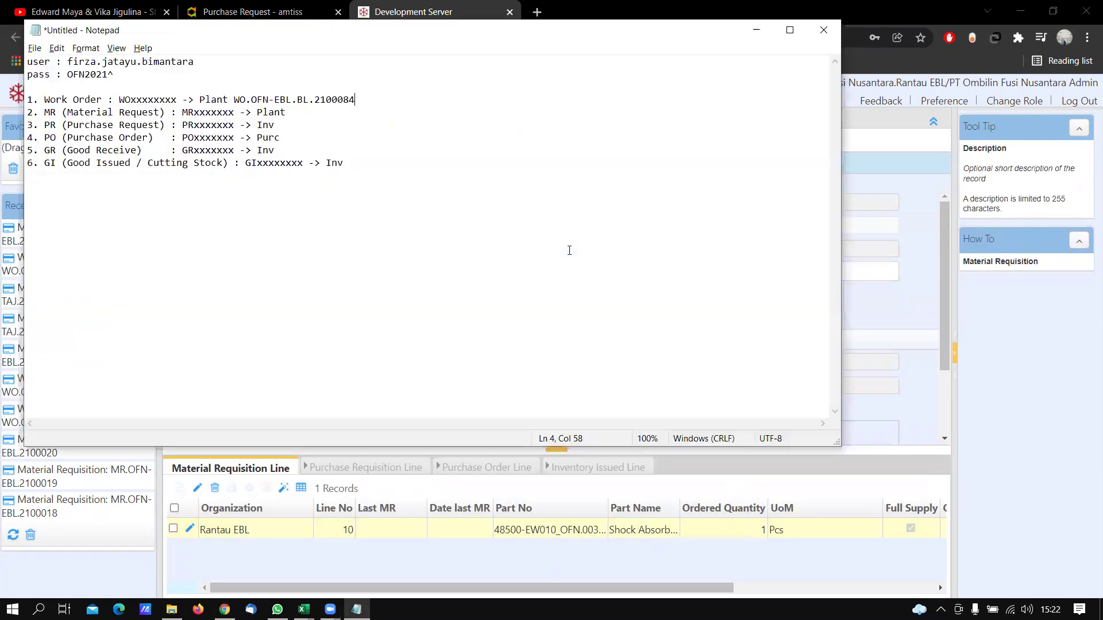
{"action": "left_click", "coordinate": [456, 114]}
{"action": "key", "text": "ctrl+v"}
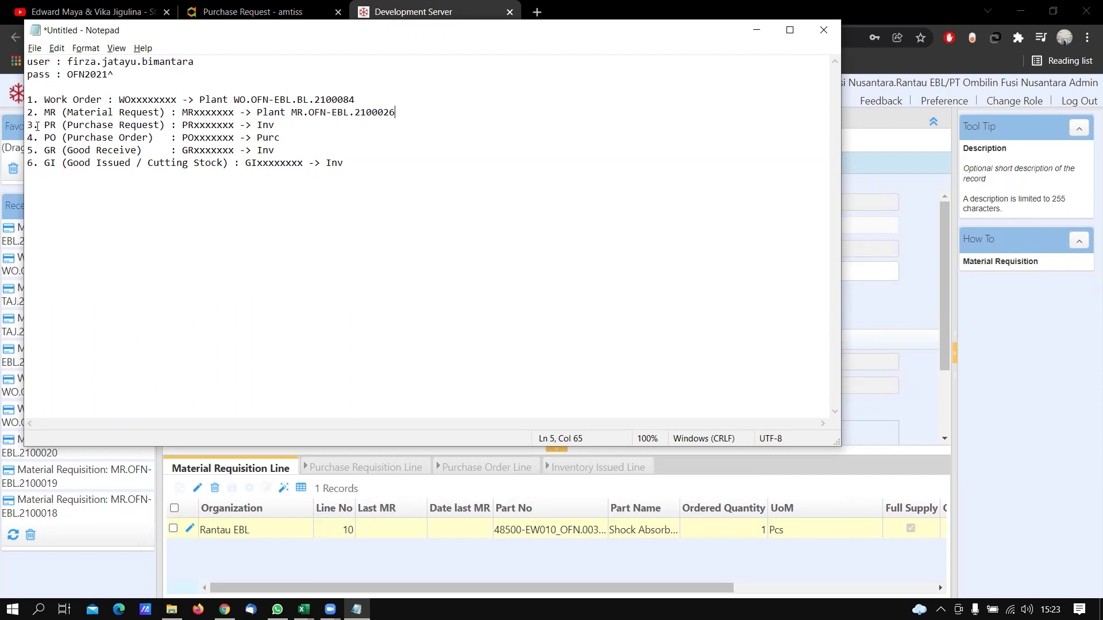
{"action": "key", "text": "alt+Tab"}
{"action": "left_click", "coordinate": [311, 95]}
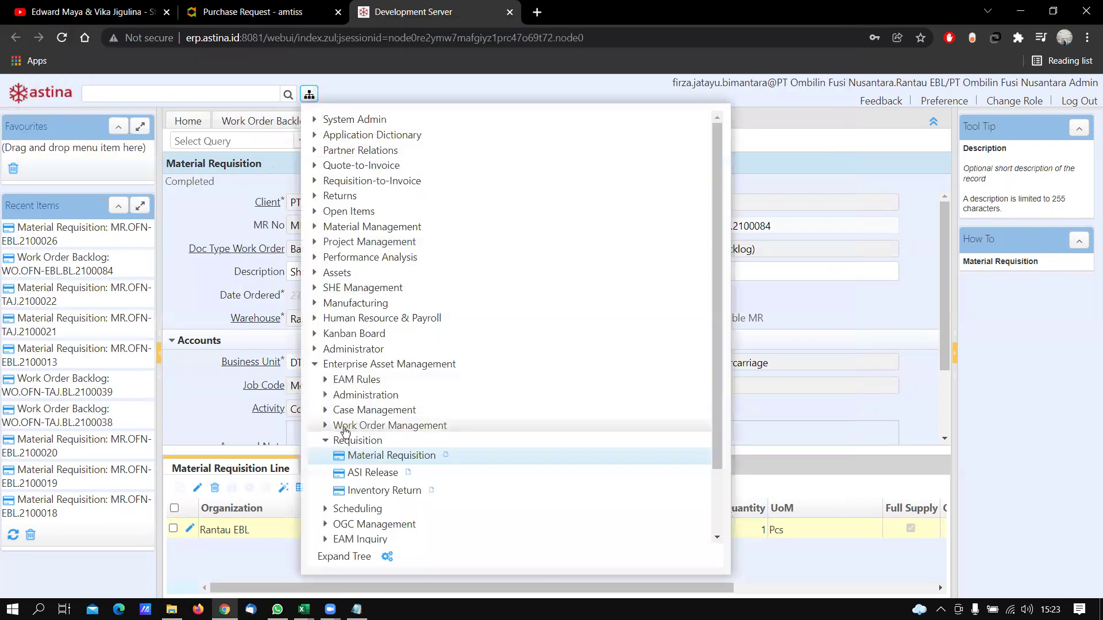
Open a new Requisition from Work Order record via Purchasing Management > Requisition in the menu tree
{"action": "left_click", "coordinate": [315, 364]}
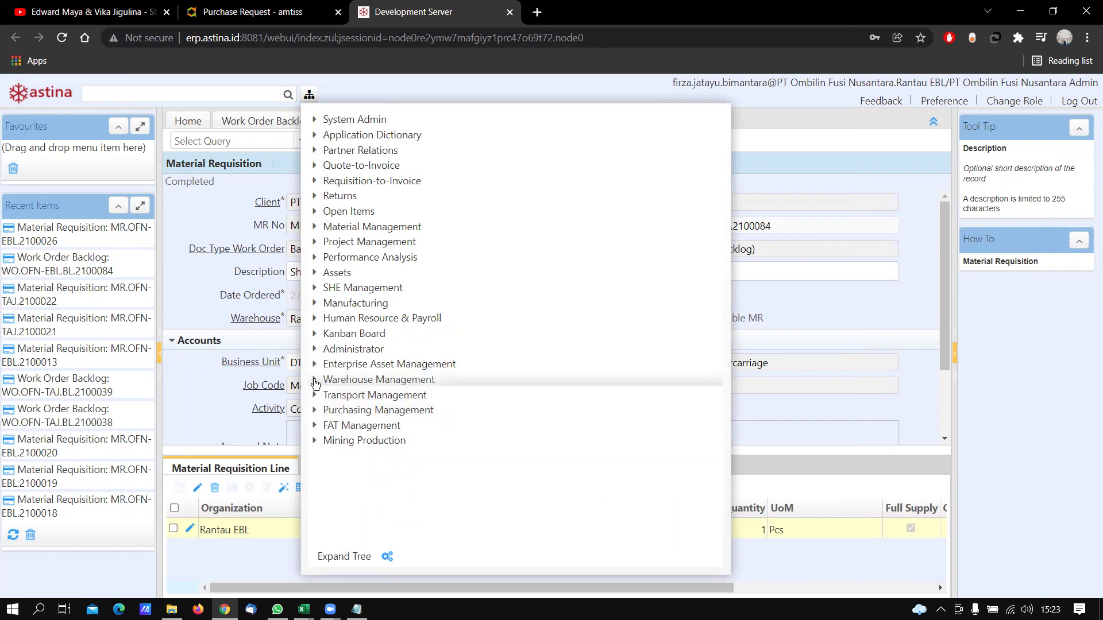
{"action": "left_click", "coordinate": [315, 379]}
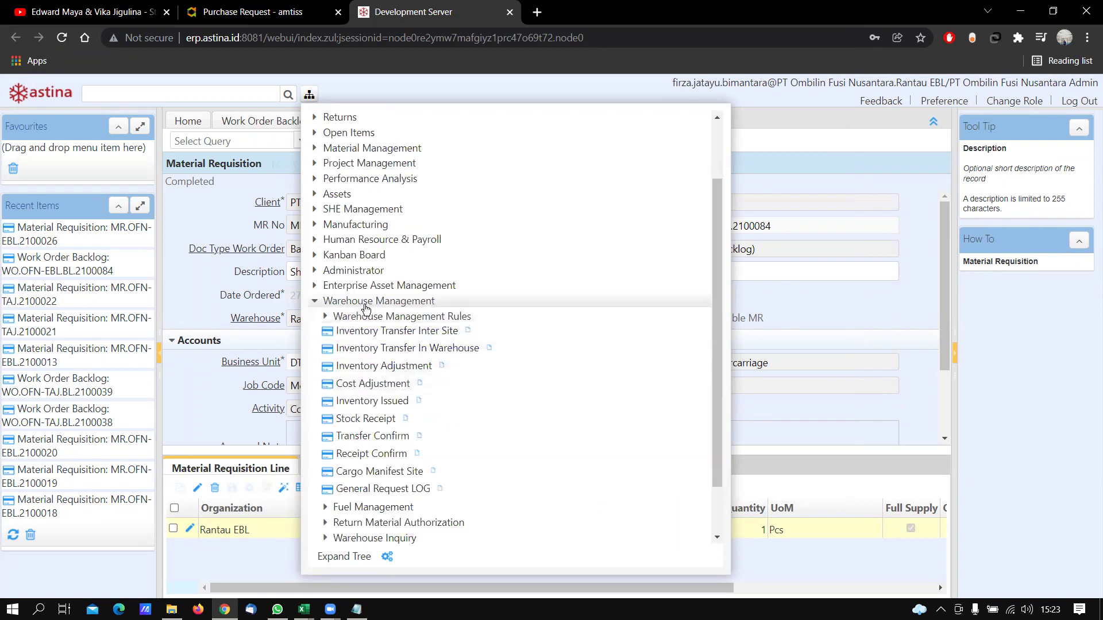
{"action": "left_click", "coordinate": [324, 317]}
{"action": "left_click", "coordinate": [325, 318]}
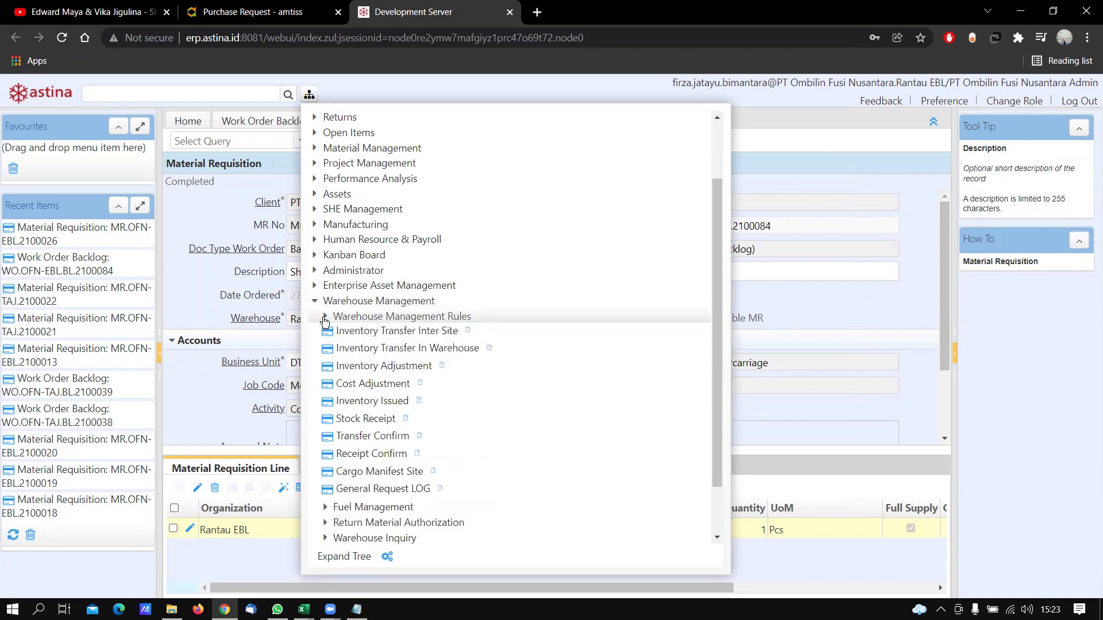
{"action": "left_click", "coordinate": [315, 303]}
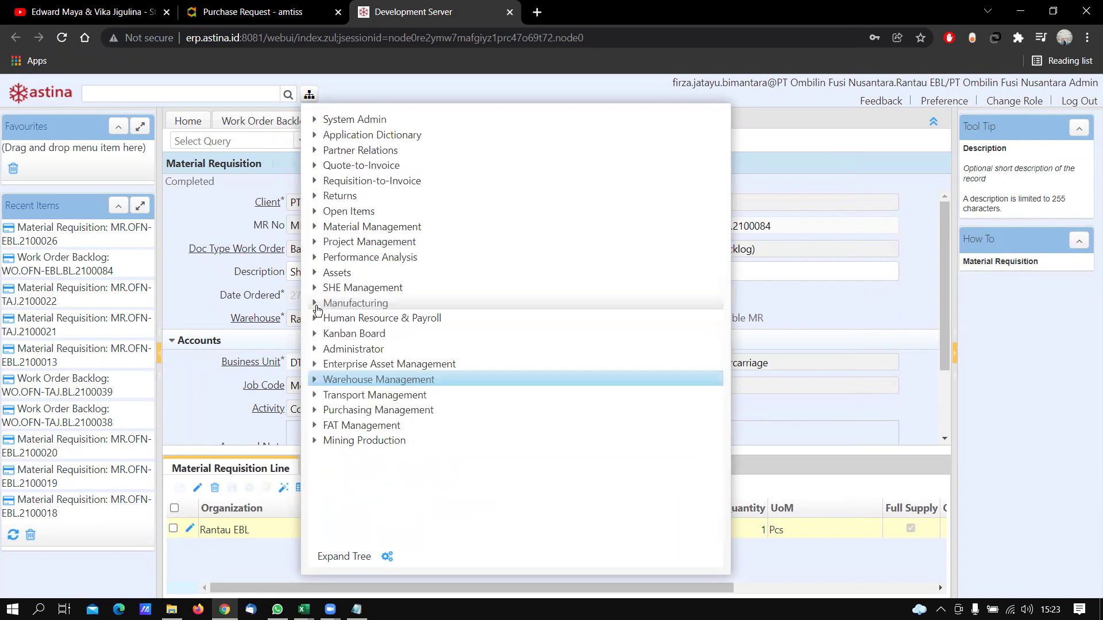
{"action": "left_click", "coordinate": [314, 411]}
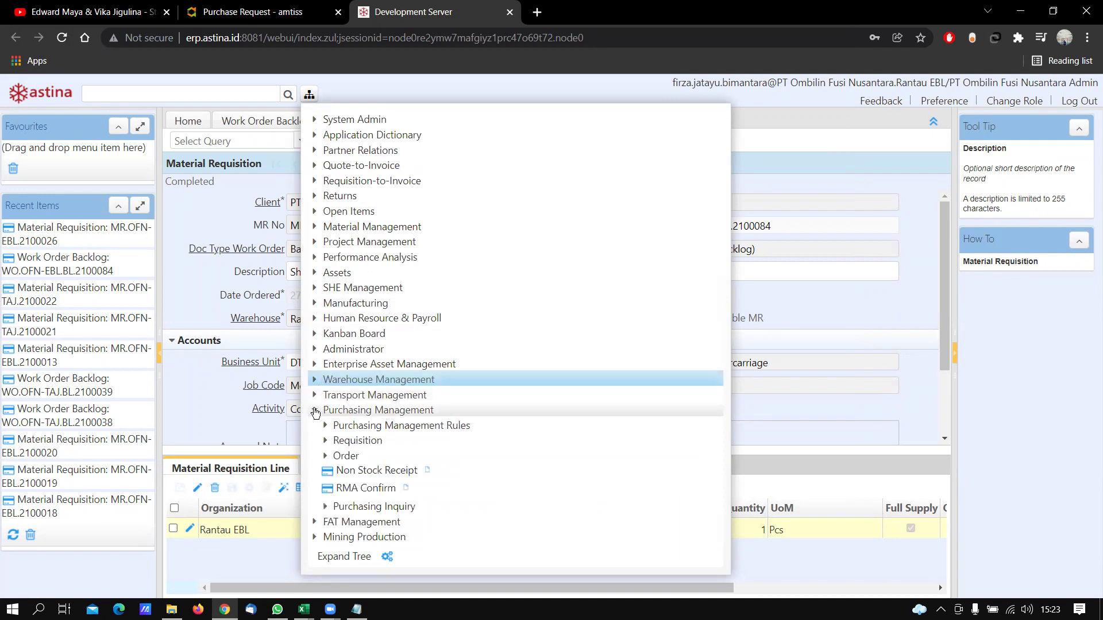
{"action": "left_click", "coordinate": [325, 442]}
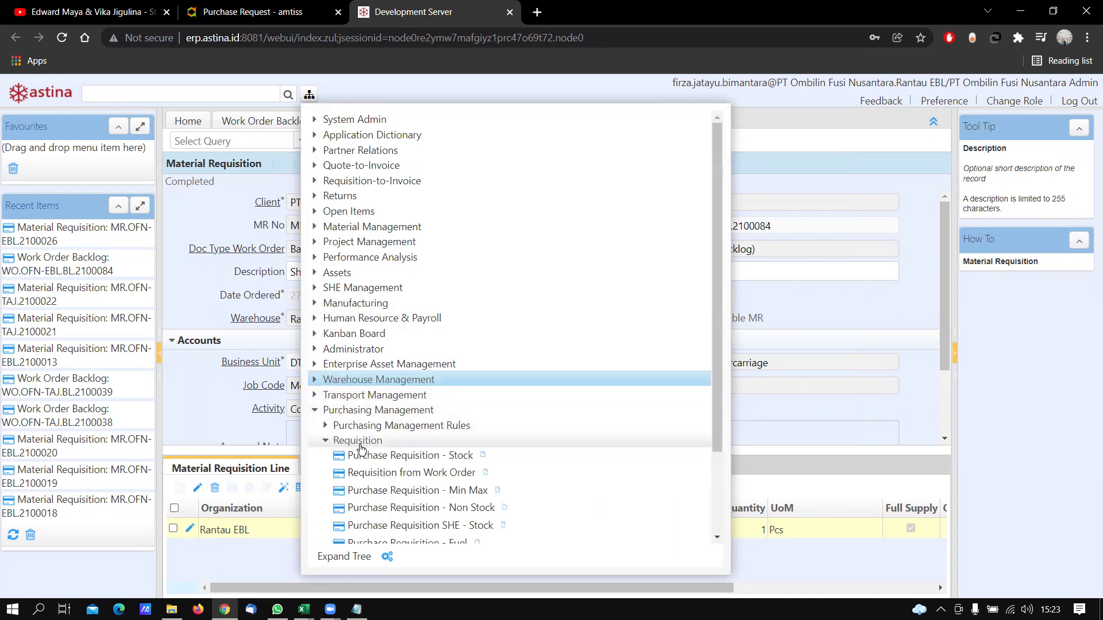
{"action": "left_click", "coordinate": [381, 474]}
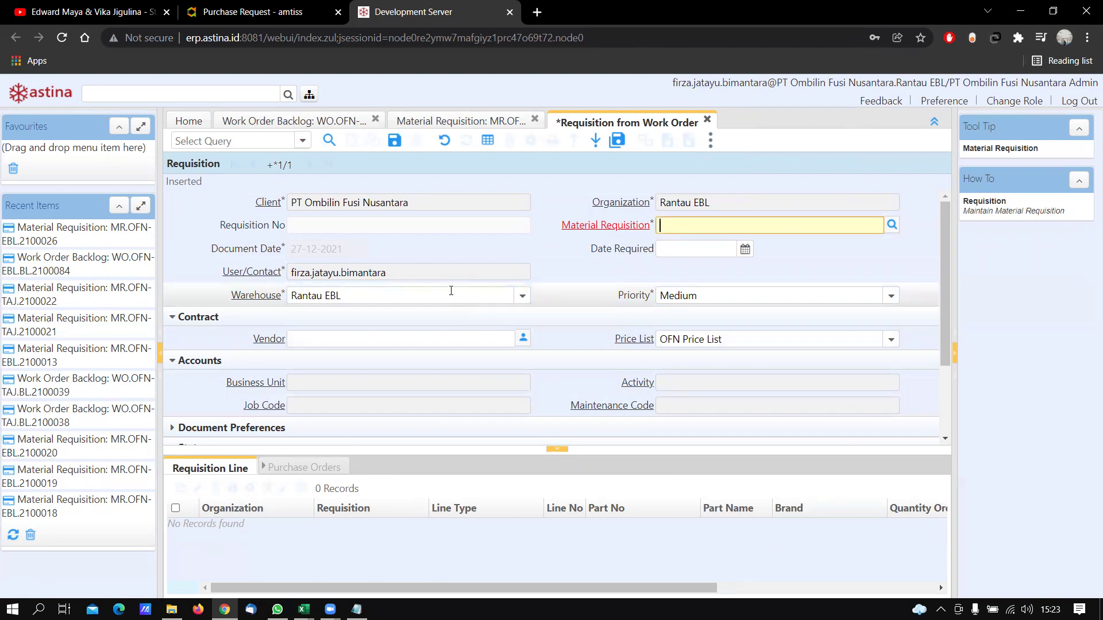
Fill in material requisition MR.OFN-EBL.2100026 and save the new requisition PR.OFN-EBL.2154
{"action": "key", "text": "ctrl+v"}
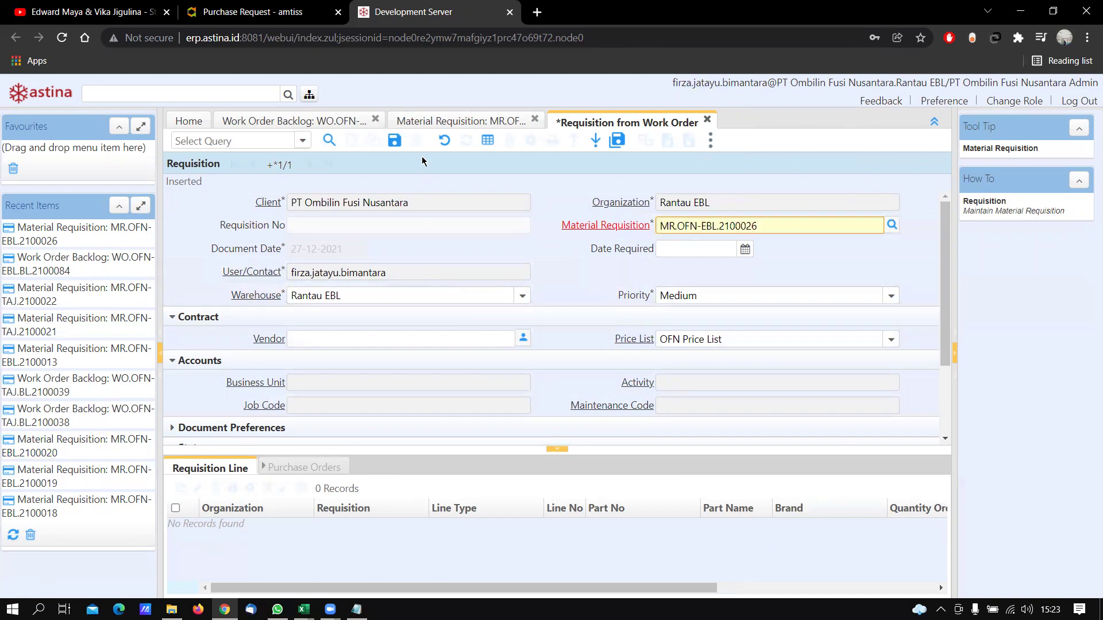
{"action": "left_click", "coordinate": [398, 141]}
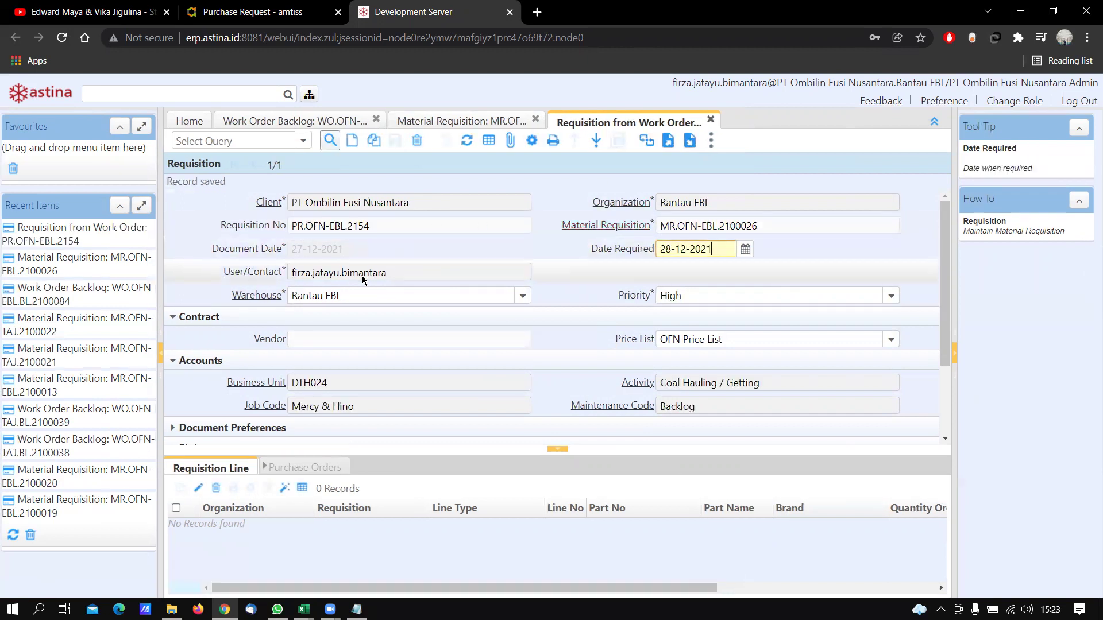
{"action": "scroll", "coordinate": [580, 285], "scroll_direction": "down", "scroll_amount": 4}
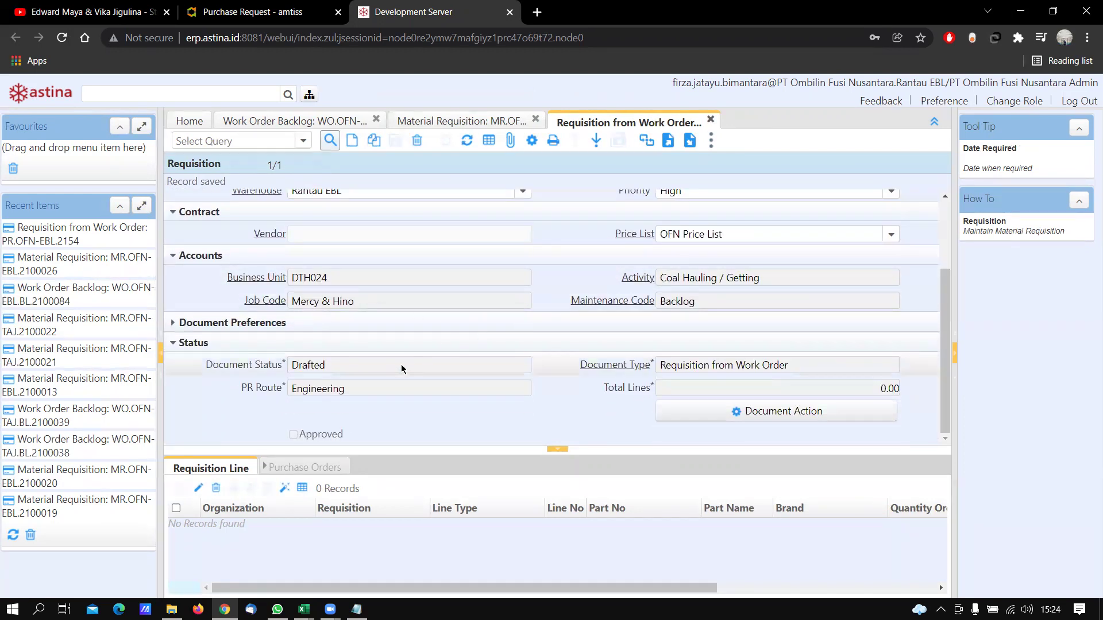
{"action": "scroll", "coordinate": [402, 321], "scroll_direction": "up", "scroll_amount": 4}
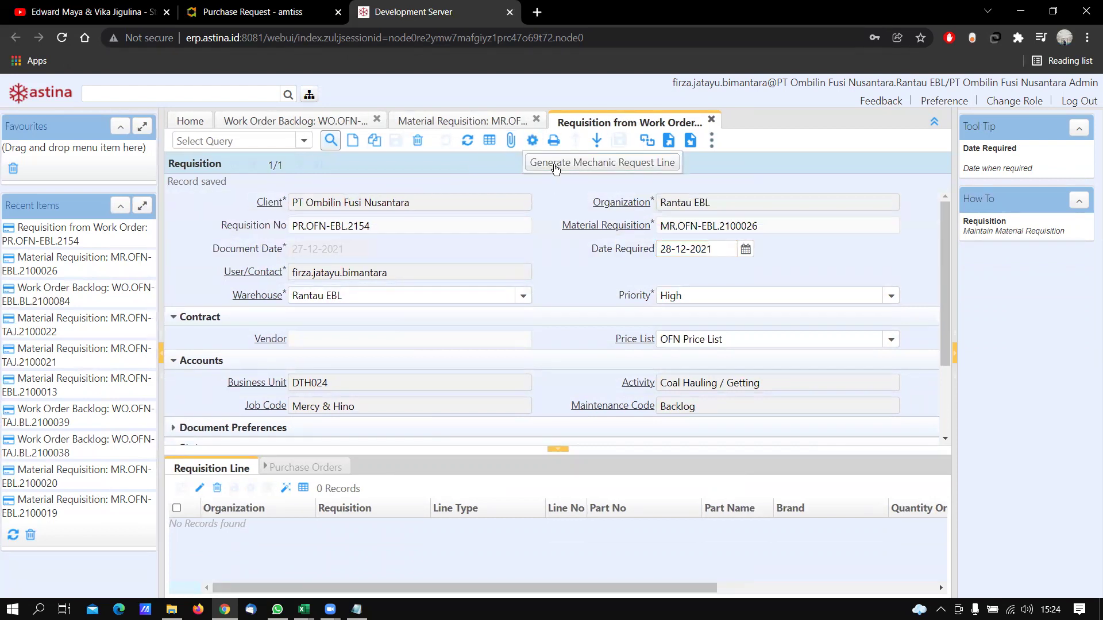
Generate requisition line 10 for the Hino Shock Absorber from the material requisition
{"action": "left_click", "coordinate": [532, 141]}
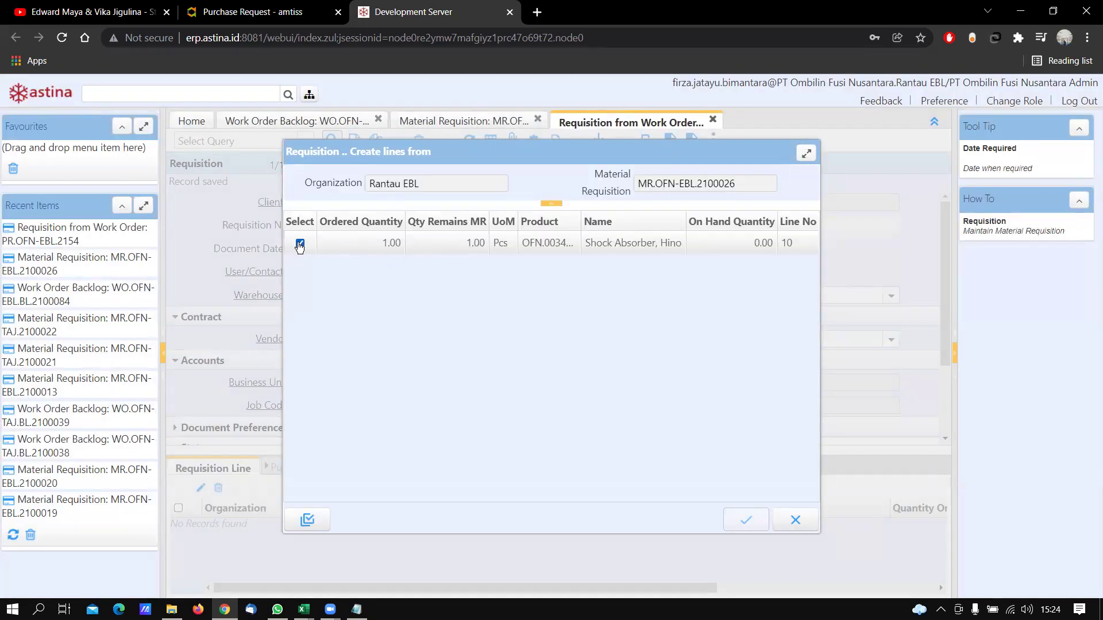
{"action": "left_click", "coordinate": [300, 243]}
{"action": "left_click", "coordinate": [746, 520]}
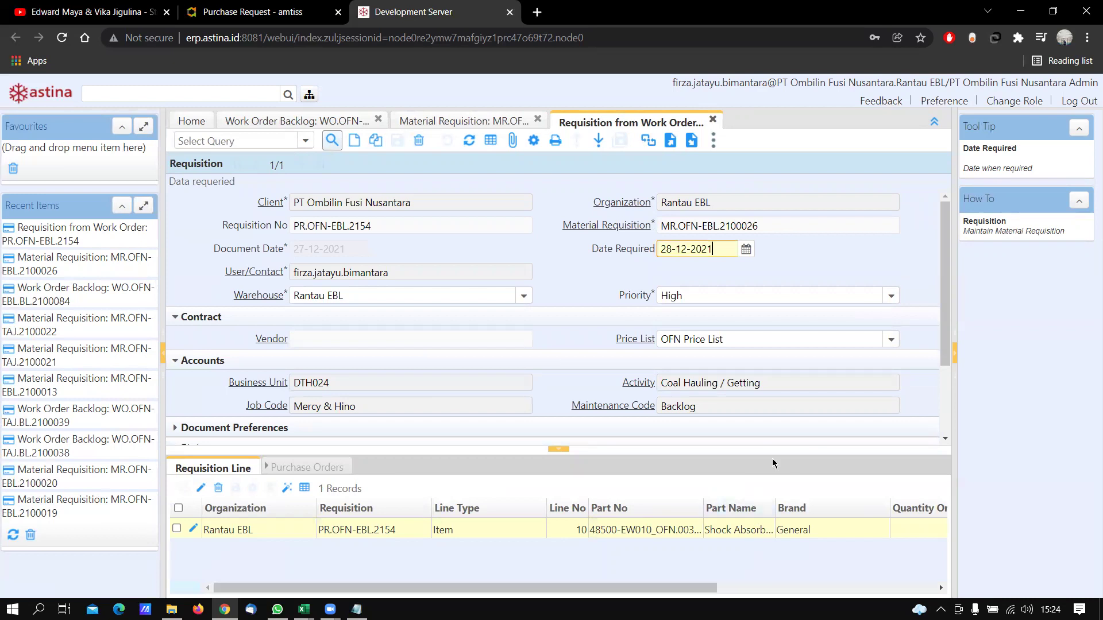
{"action": "scroll", "coordinate": [519, 351], "scroll_direction": "down", "scroll_amount": 3}
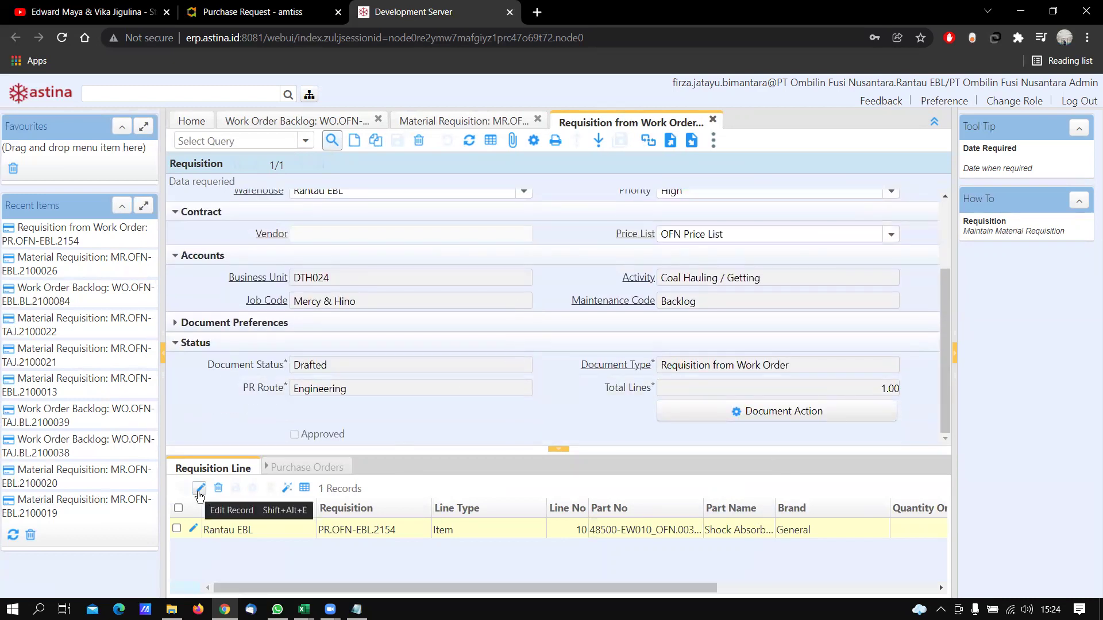
Give the Shock Absorber line a unit price of 450,000.00 and save it
{"action": "left_click", "coordinate": [190, 525]}
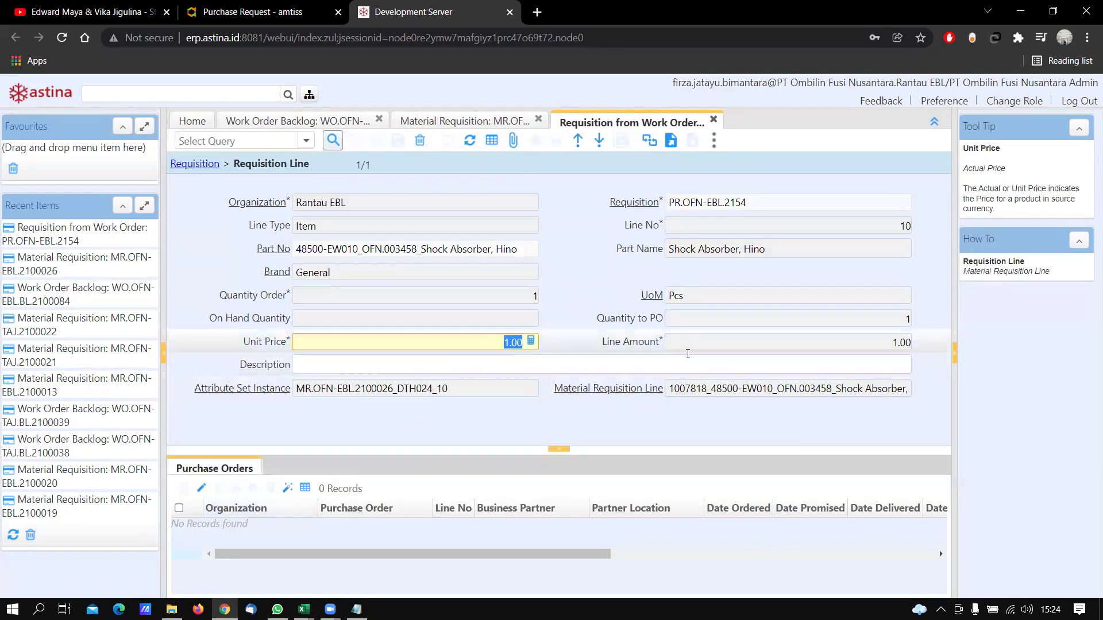
{"action": "type", "text": "450000"}
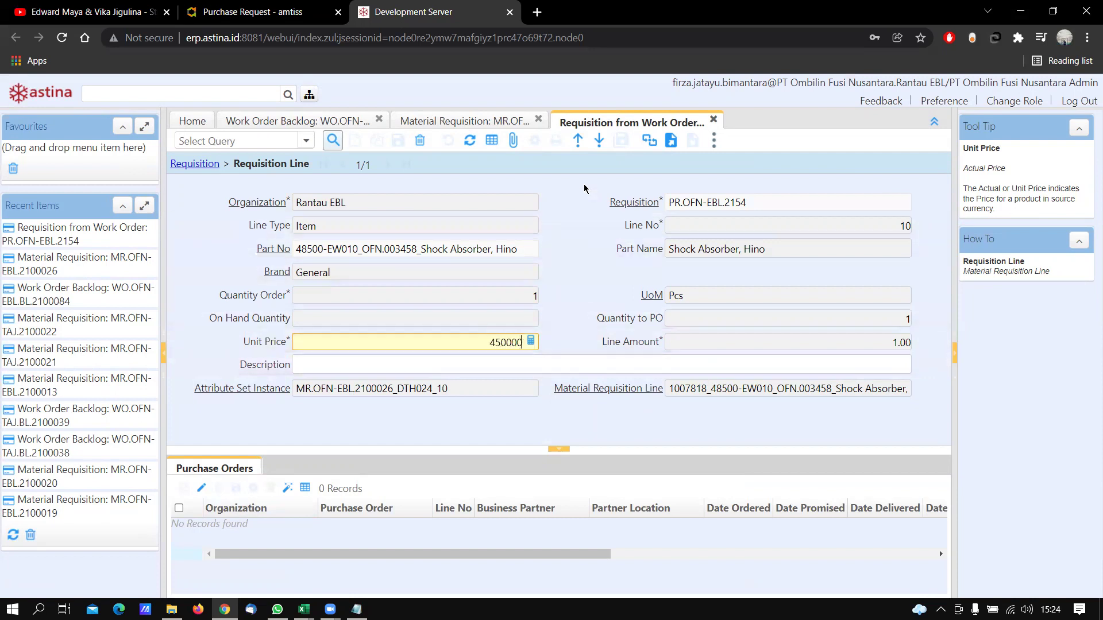
{"action": "left_click", "coordinate": [535, 187]}
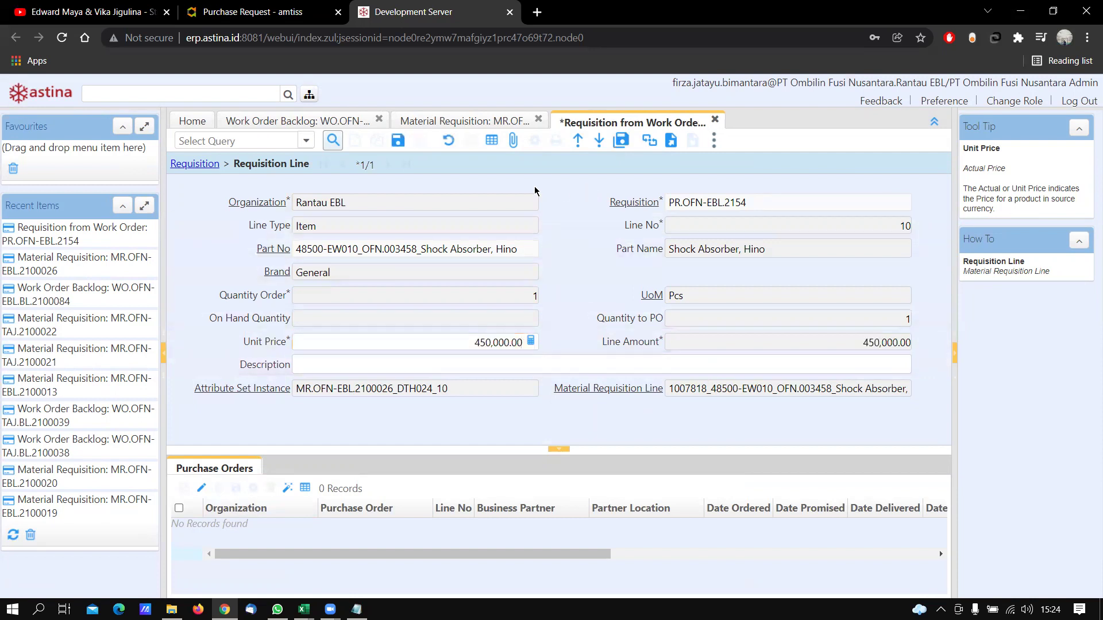
{"action": "left_click", "coordinate": [396, 141]}
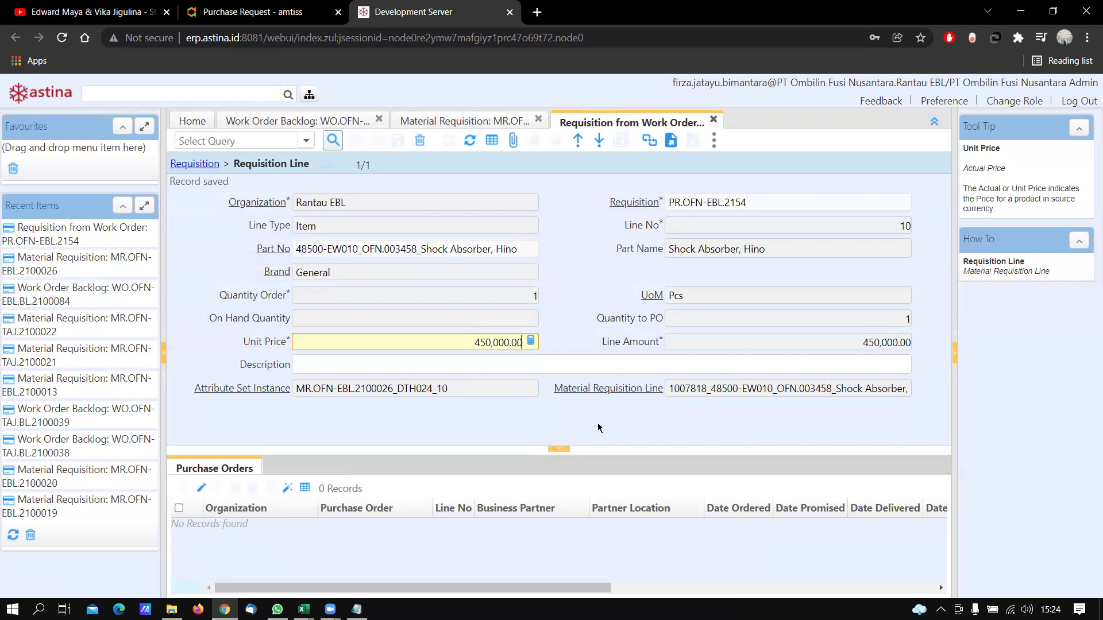
{"action": "left_click", "coordinate": [181, 165]}
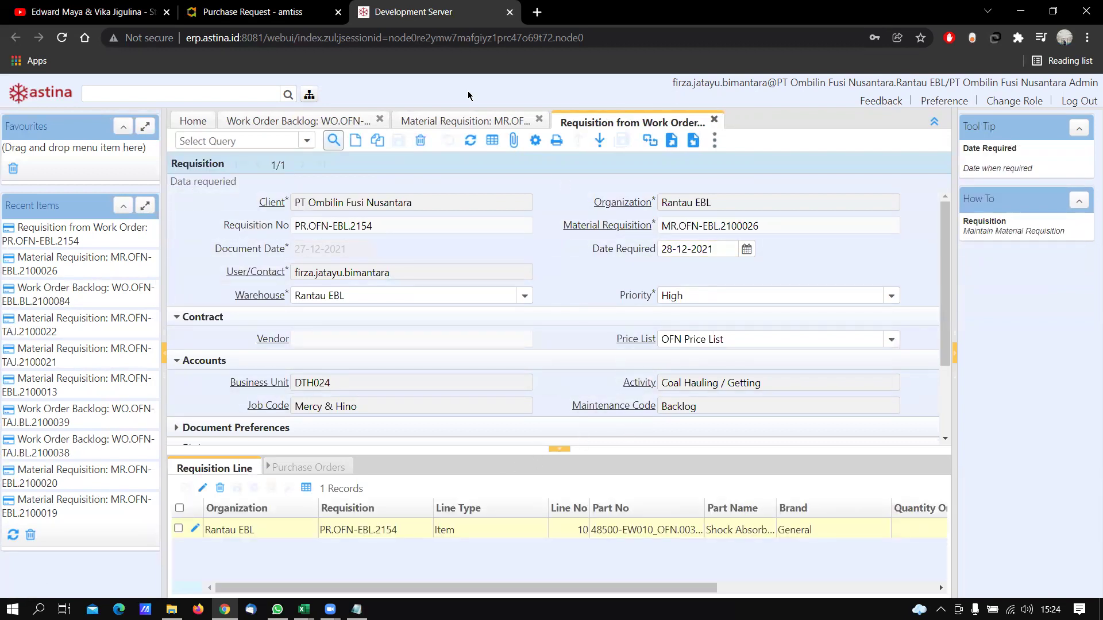
Copy requisition number PR.OFN-EBL.2154 onto the PR line of the Notepad notes
{"action": "left_click_drag", "start_coordinate": [409, 225], "coordinate": [250, 221]}
{"action": "key", "text": "ctrl+c"}
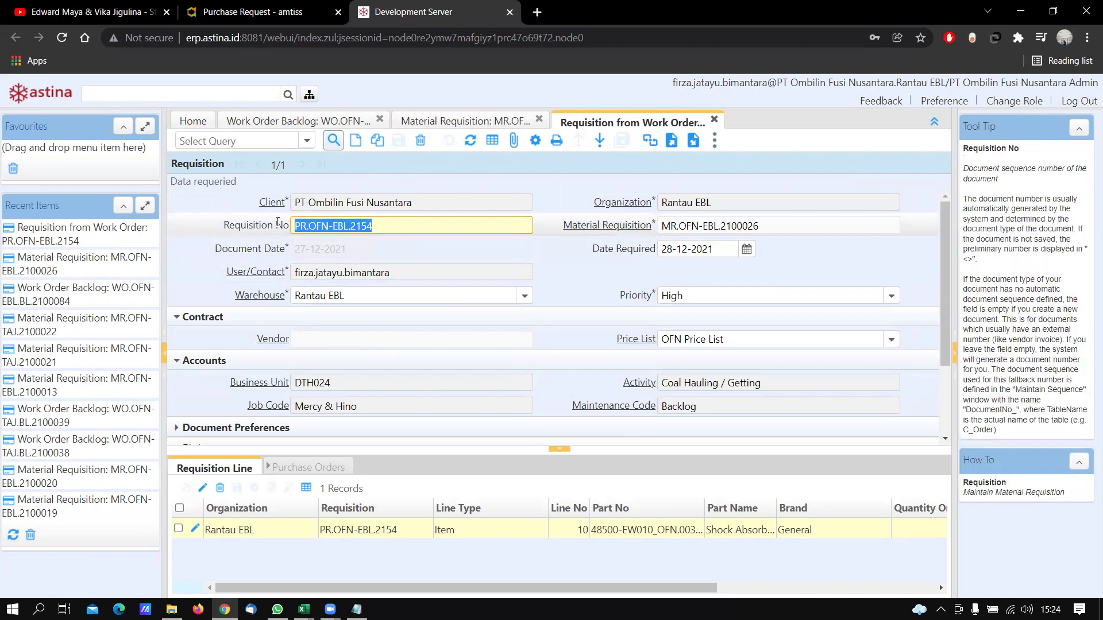
{"action": "key", "text": "alt"}
{"action": "key", "text": "alt+Tab"}
{"action": "left_click", "coordinate": [407, 137]}
{"action": "key", "text": "ctrl+v"}
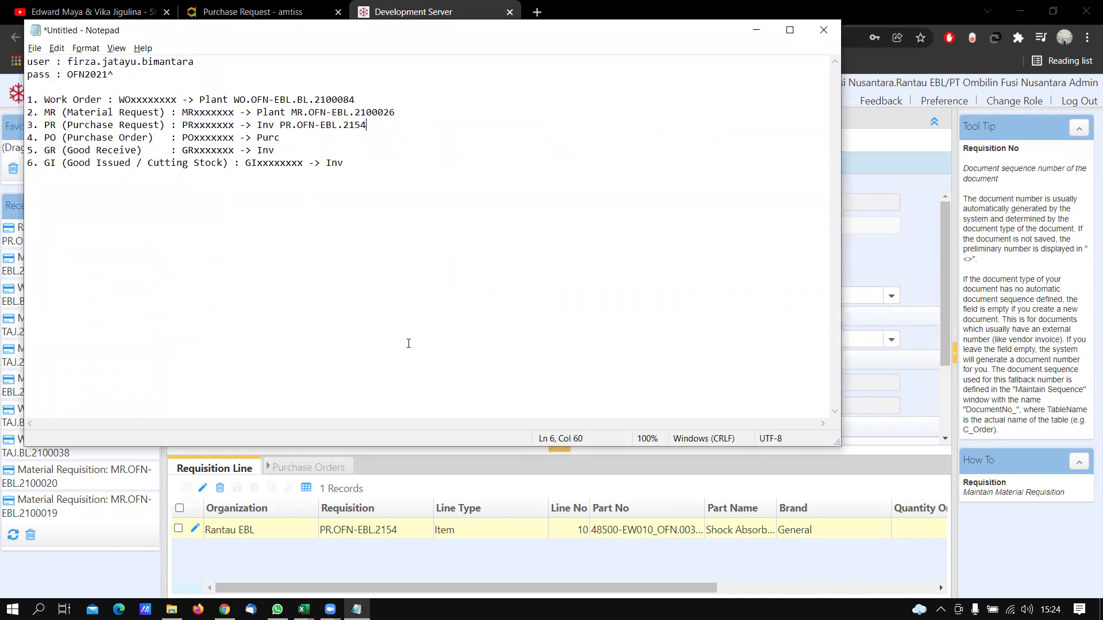
{"action": "key", "text": "alt+Tab"}
Open the Purchase Order window under Purchasing Management > Order
{"action": "left_click", "coordinate": [309, 95]}
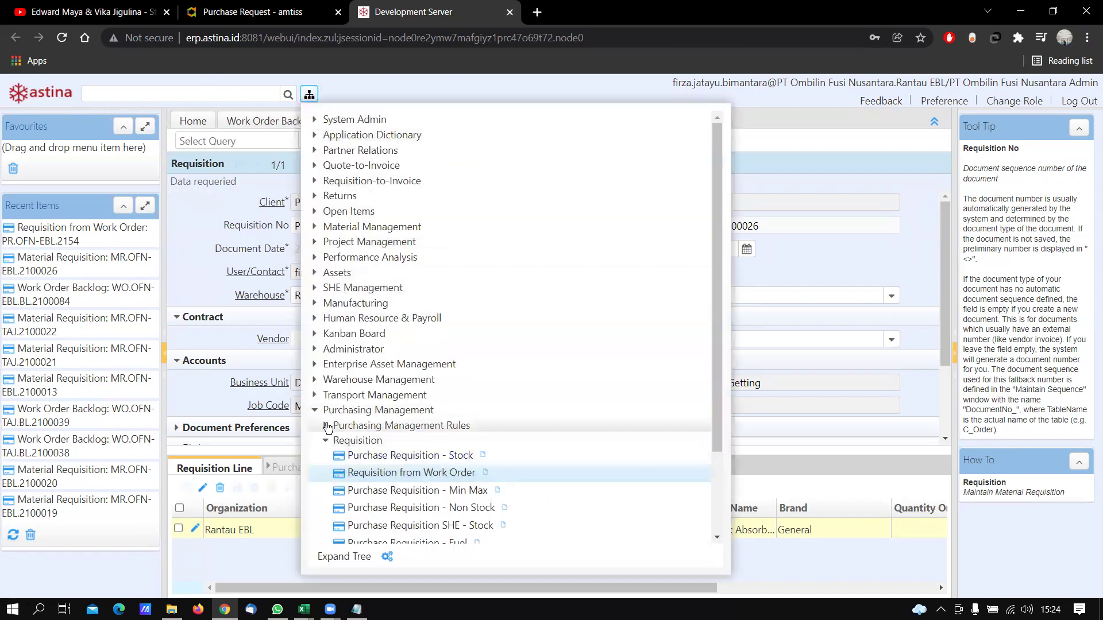
{"action": "left_click", "coordinate": [326, 440]}
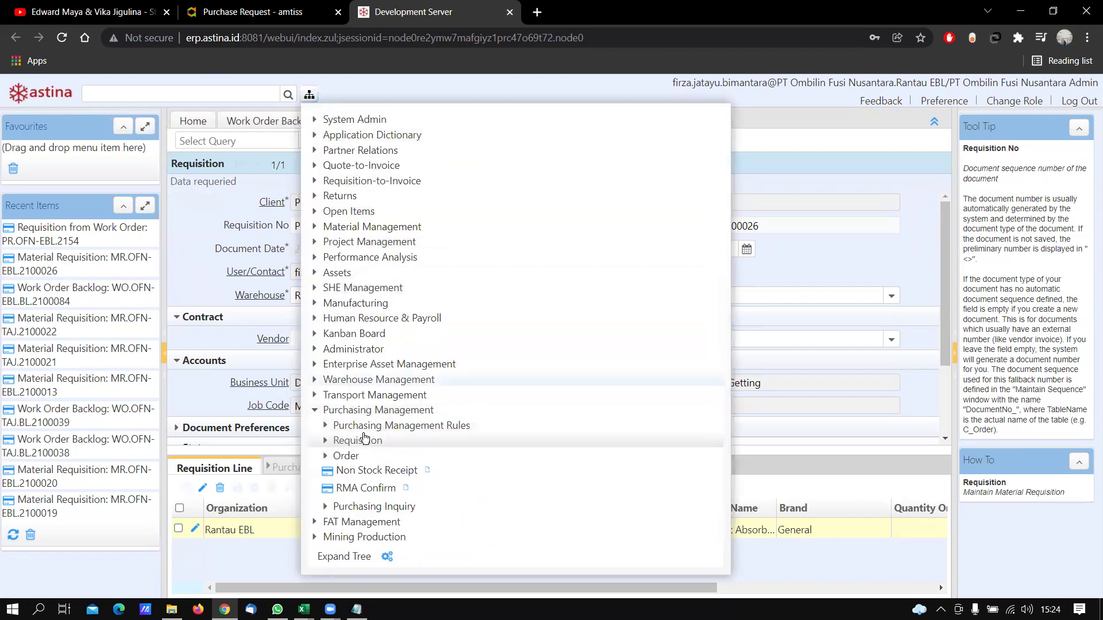
{"action": "left_click", "coordinate": [336, 473]}
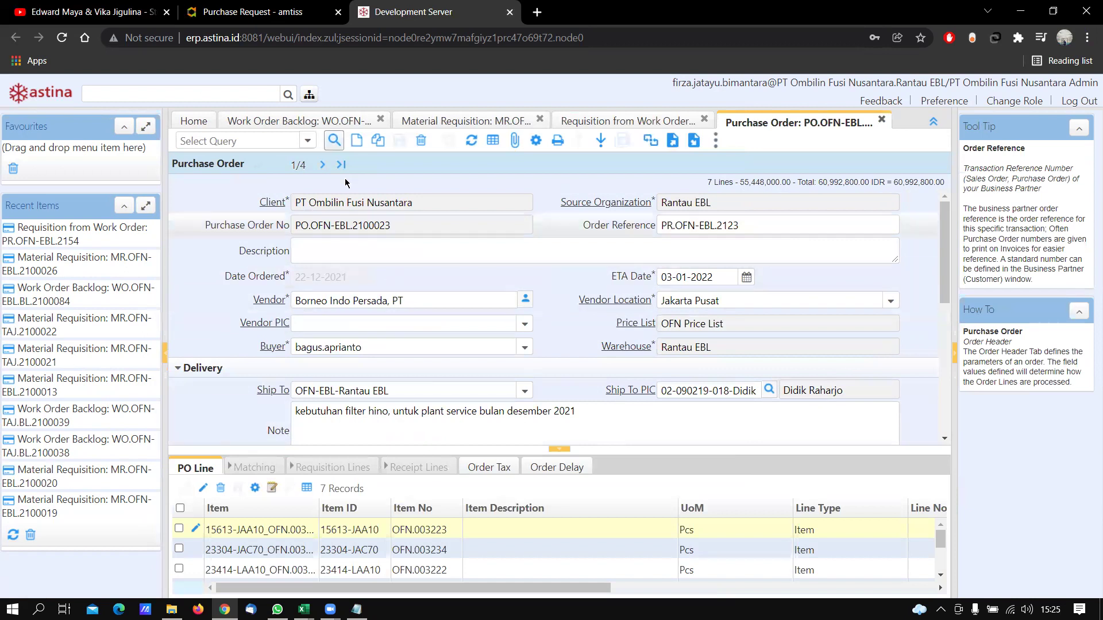
Start a new purchase order referencing PR.OFN-EBL.2154 with vendor Tatakan Motor, Toko
{"action": "left_click", "coordinate": [352, 143]}
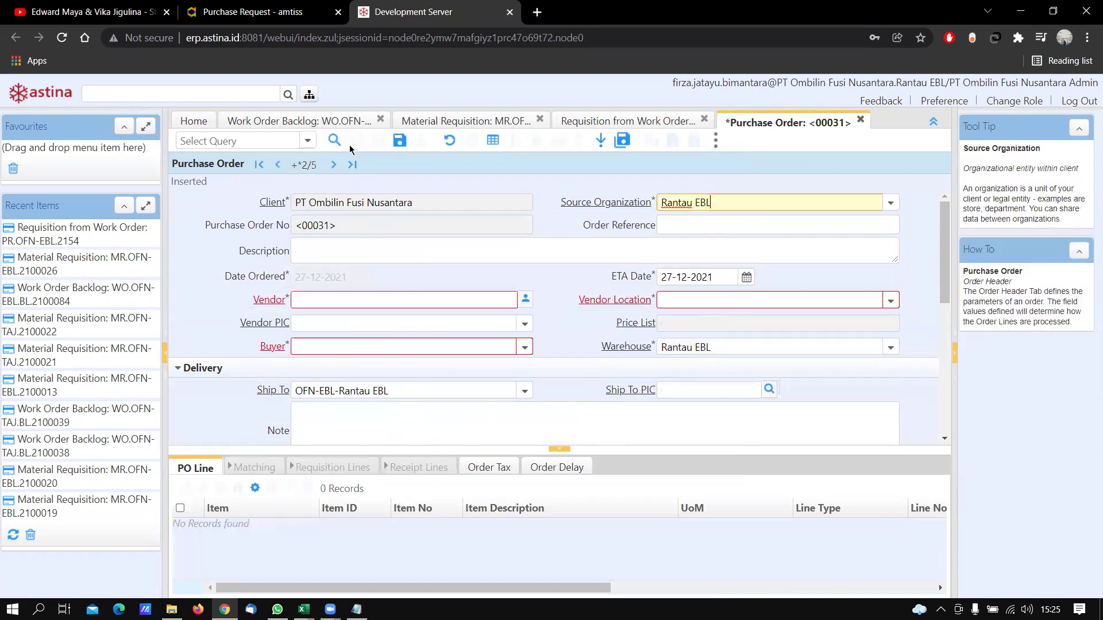
{"action": "left_click", "coordinate": [727, 221]}
{"action": "key", "text": "ctrl+v"}
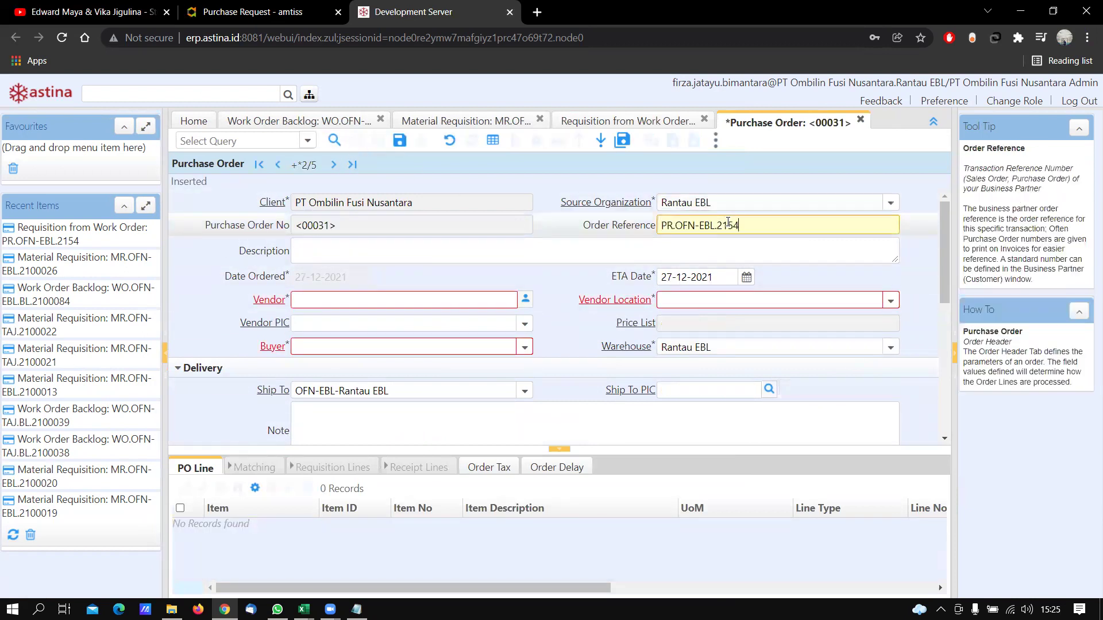
{"action": "left_click", "coordinate": [525, 302]}
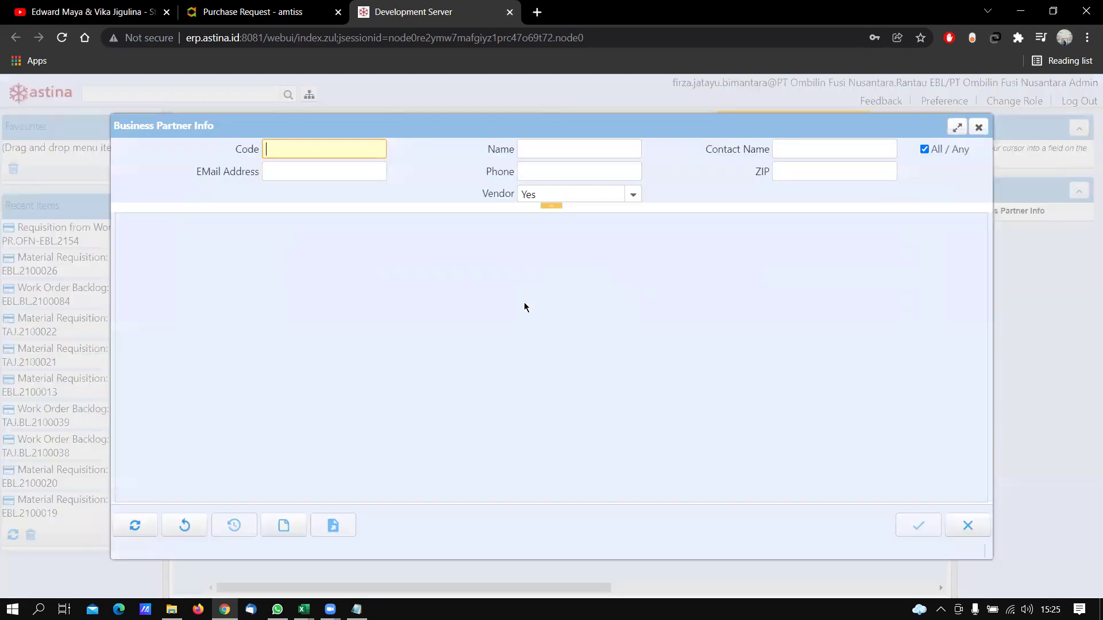
{"action": "left_click", "coordinate": [568, 144]}
{"action": "type", "text": "tatakan"}
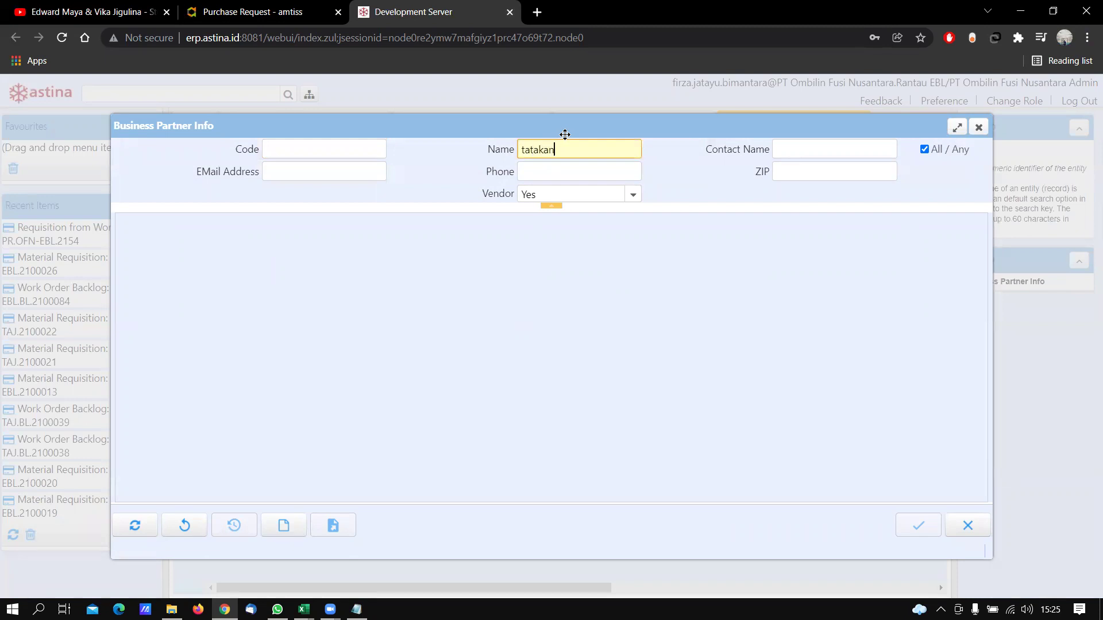
{"action": "key", "text": "Return"}
{"action": "left_click", "coordinate": [125, 247]}
{"action": "left_click", "coordinate": [918, 524]}
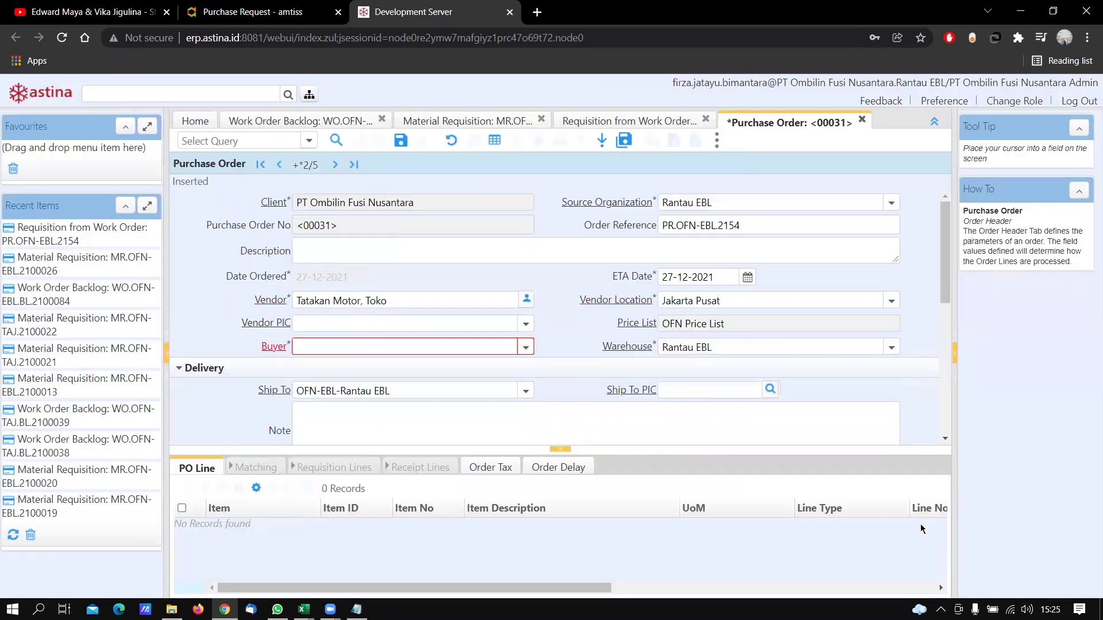
Set OFNAdmin as buyer and save the order as PO.OFN-EBL.2100031
{"action": "left_click", "coordinate": [526, 347]}
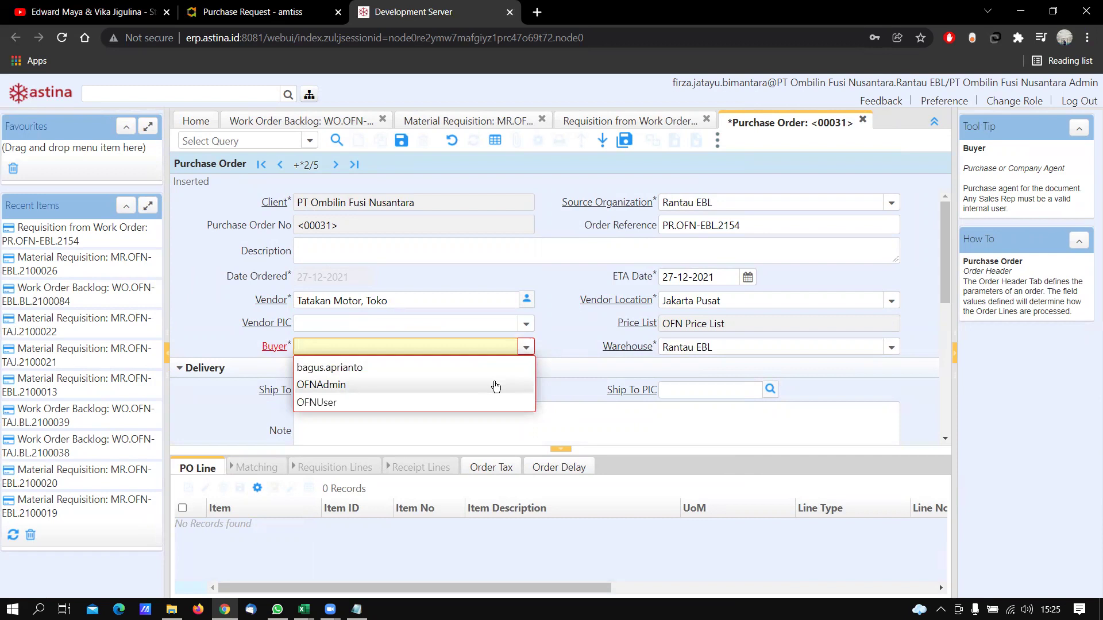
{"action": "left_click", "coordinate": [496, 385]}
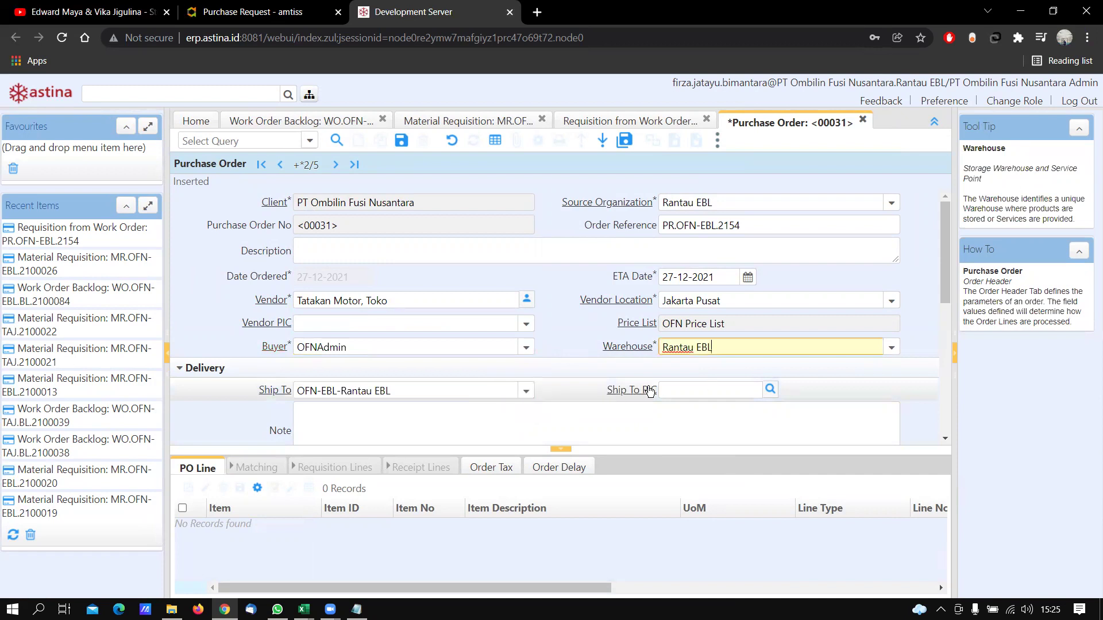
{"action": "scroll", "coordinate": [644, 393], "scroll_direction": "down", "scroll_amount": 8}
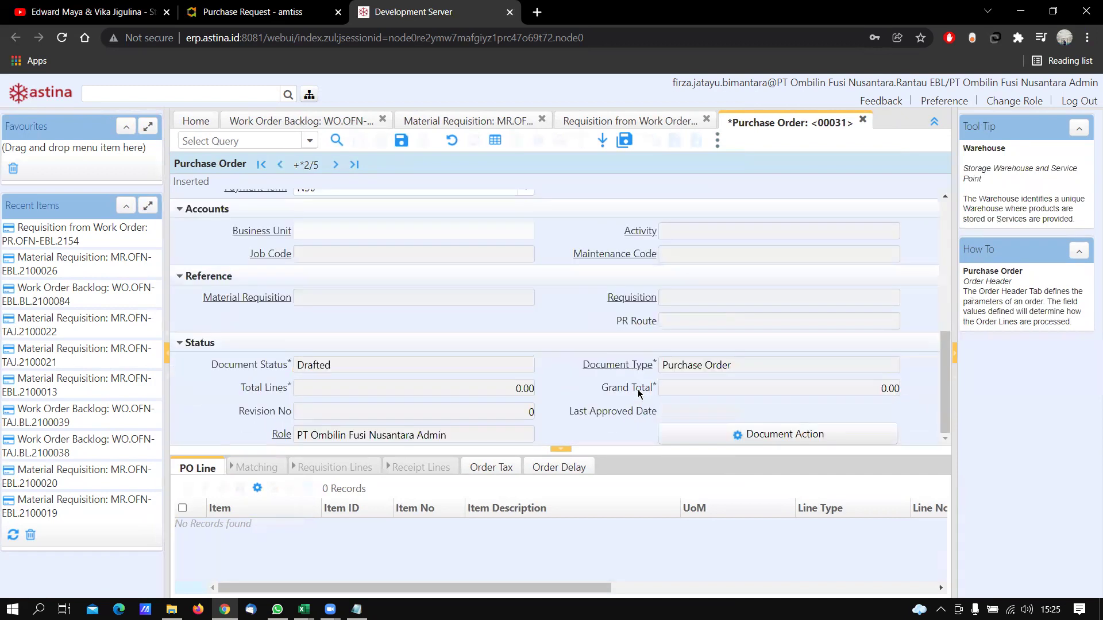
{"action": "scroll", "coordinate": [639, 393], "scroll_direction": "up", "scroll_amount": 8}
{"action": "left_click", "coordinate": [401, 148]}
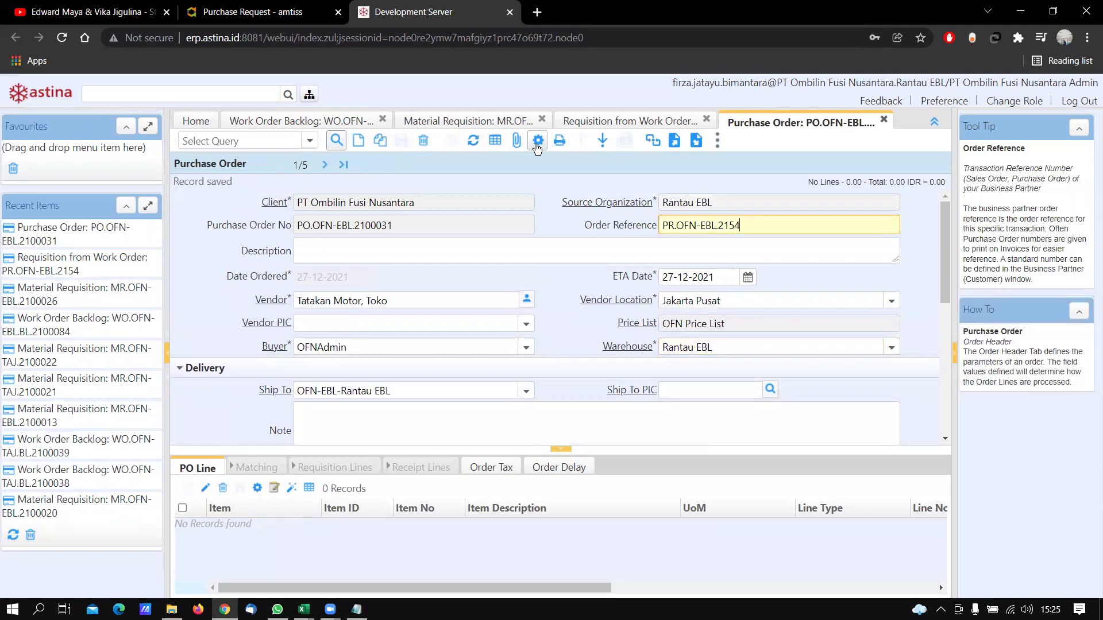
Try to look up requisition PR.OFN-EBL.2154 in the Create lines from dialog
{"action": "left_click", "coordinate": [537, 145]}
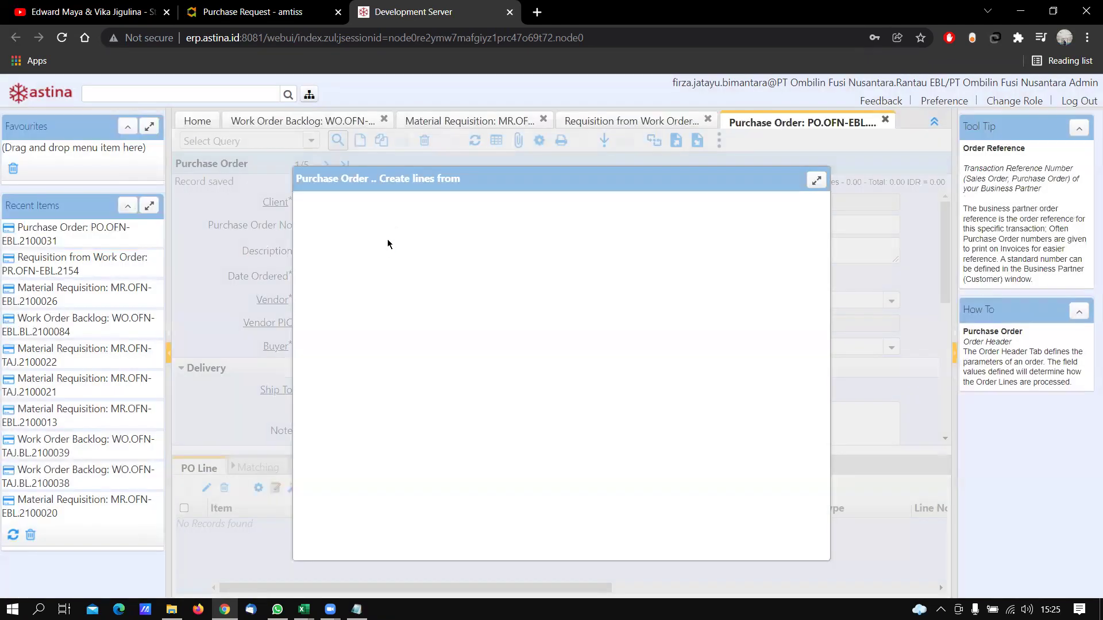
{"action": "left_click", "coordinate": [444, 190]}
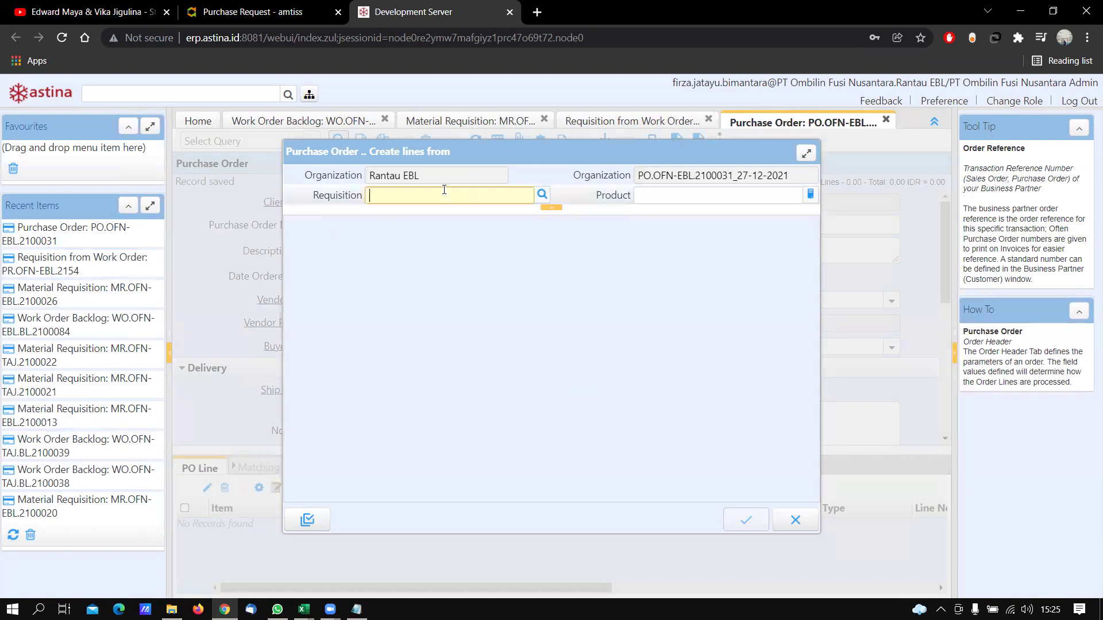
{"action": "key", "text": "ctrl+v"}
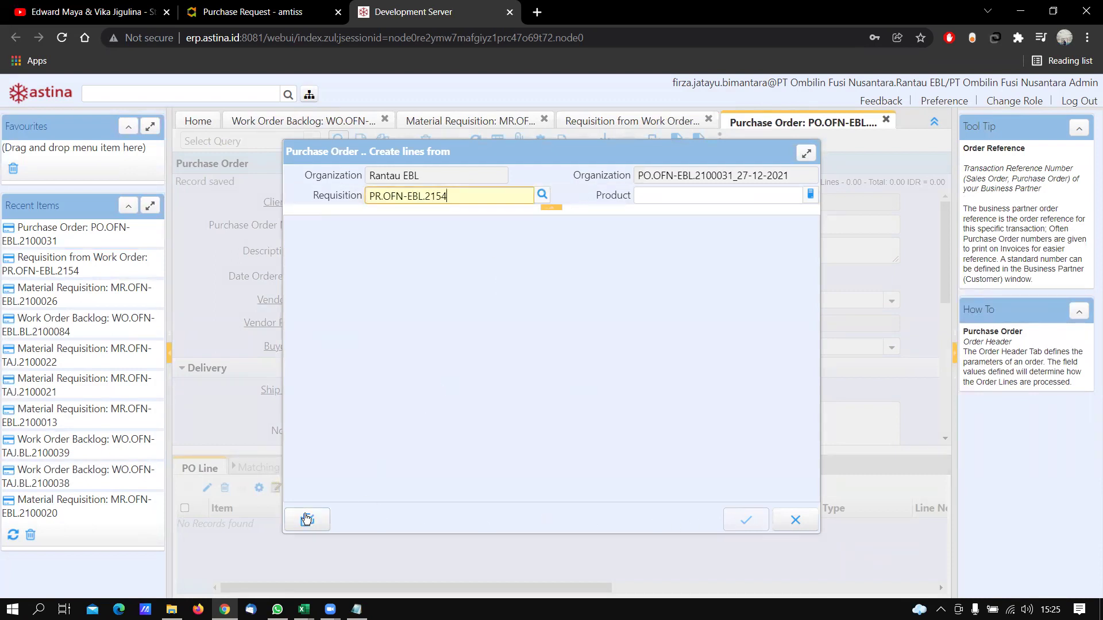
{"action": "left_click", "coordinate": [745, 521]}
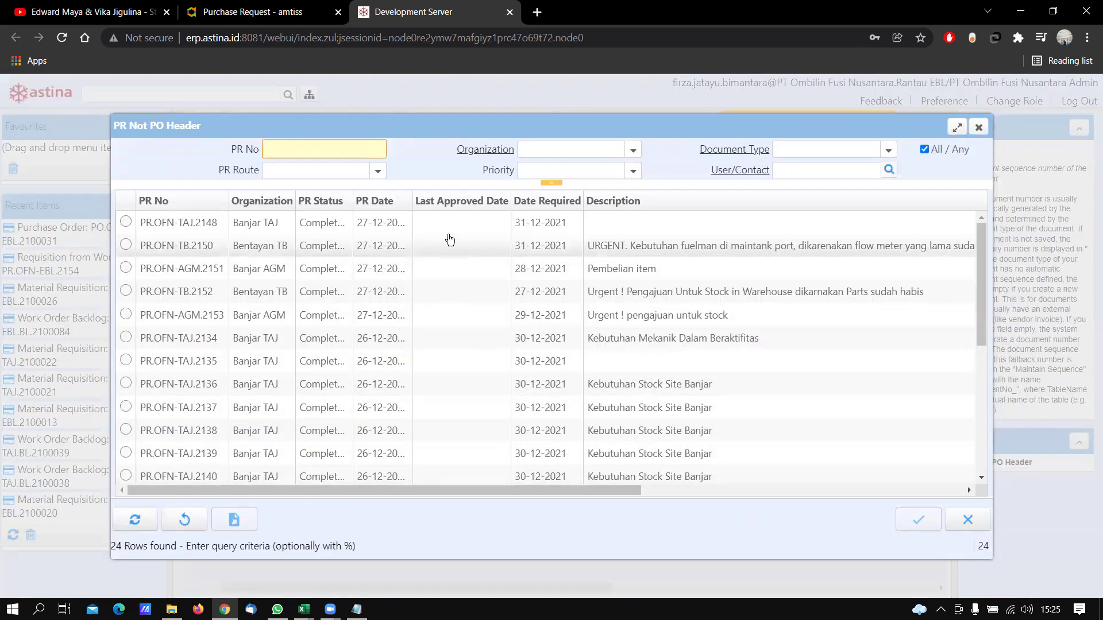
Recopy PR.OFN-EBL.2154 from the notes, search again, then close both line-creation dialogs
{"action": "key", "text": "alt+Tab"}
{"action": "left_click_drag", "start_coordinate": [371, 125], "coordinate": [280, 125]}
{"action": "key", "text": "ctrl+c"}
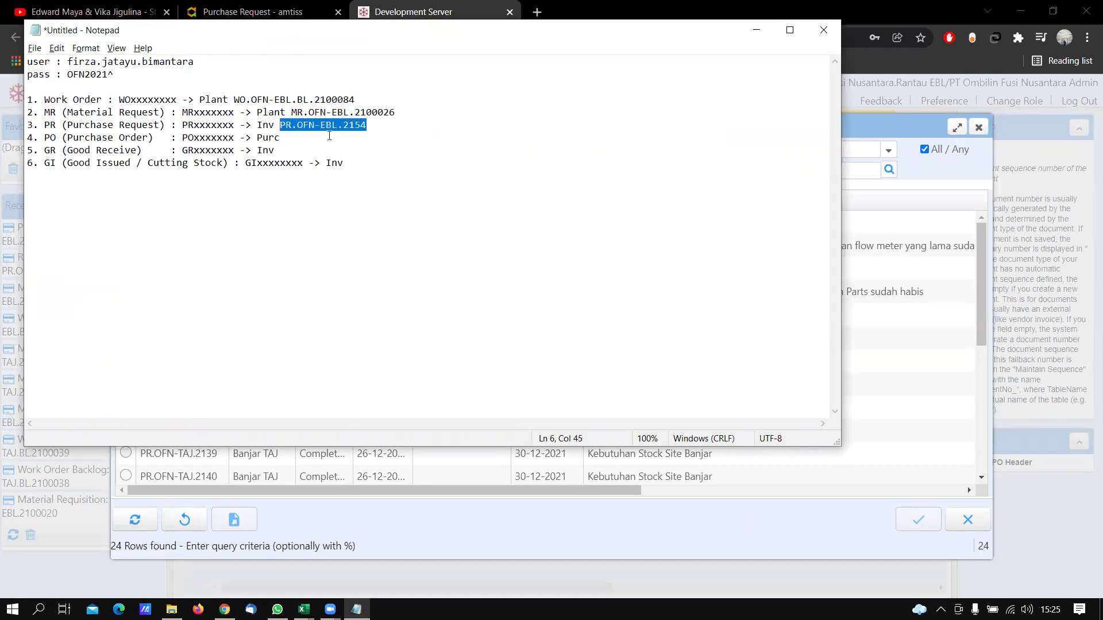
{"action": "key", "text": "alt+Tab"}
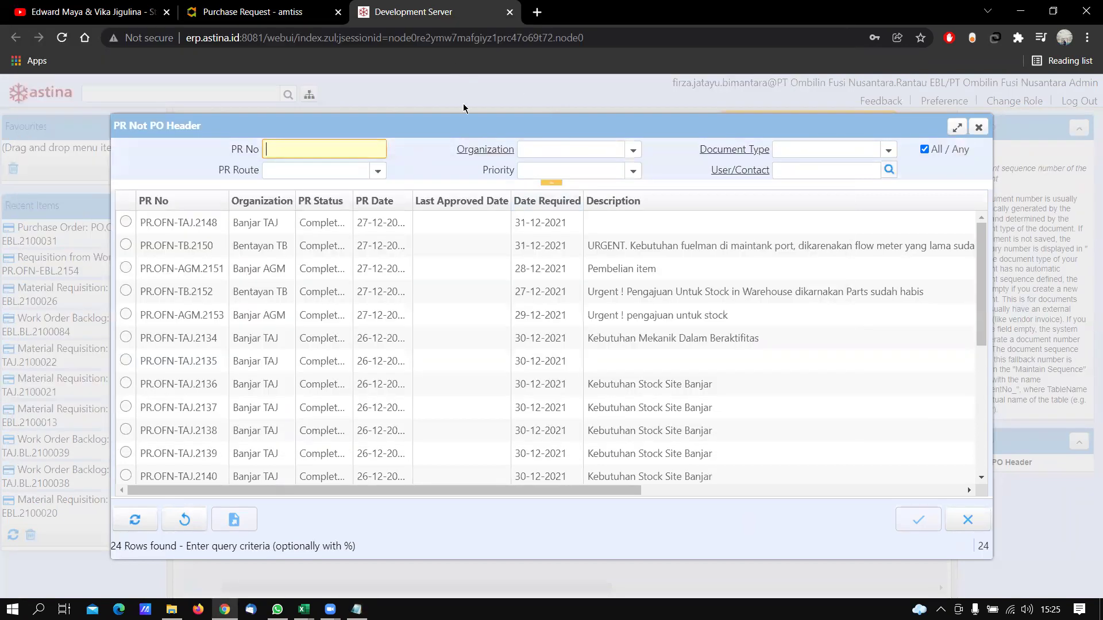
{"action": "double_click", "coordinate": [869, 400]}
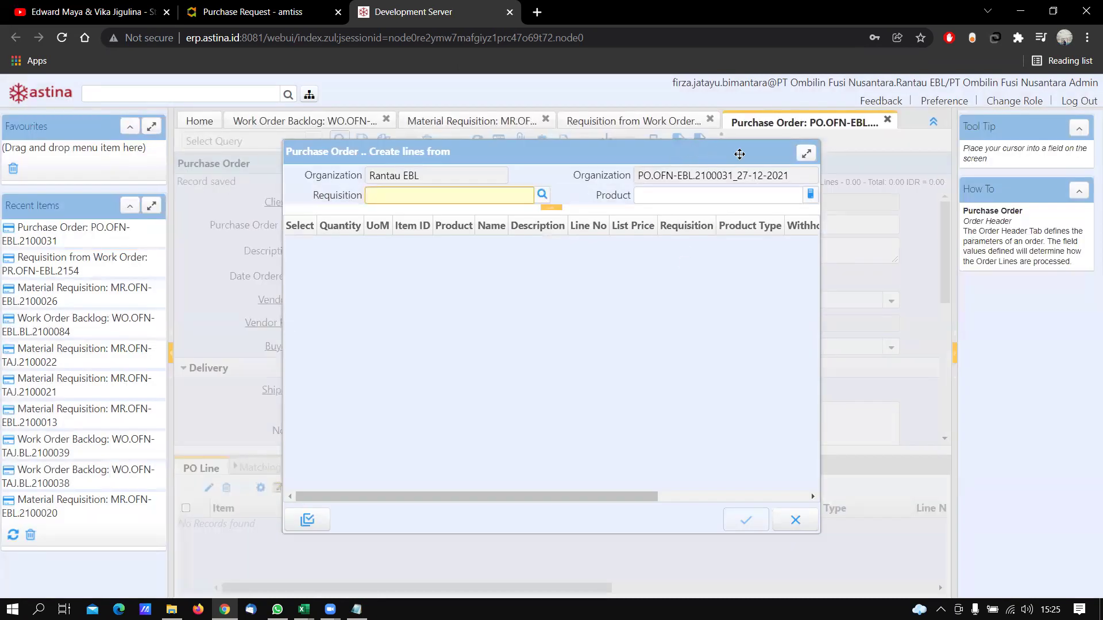
{"action": "left_click", "coordinate": [542, 195]}
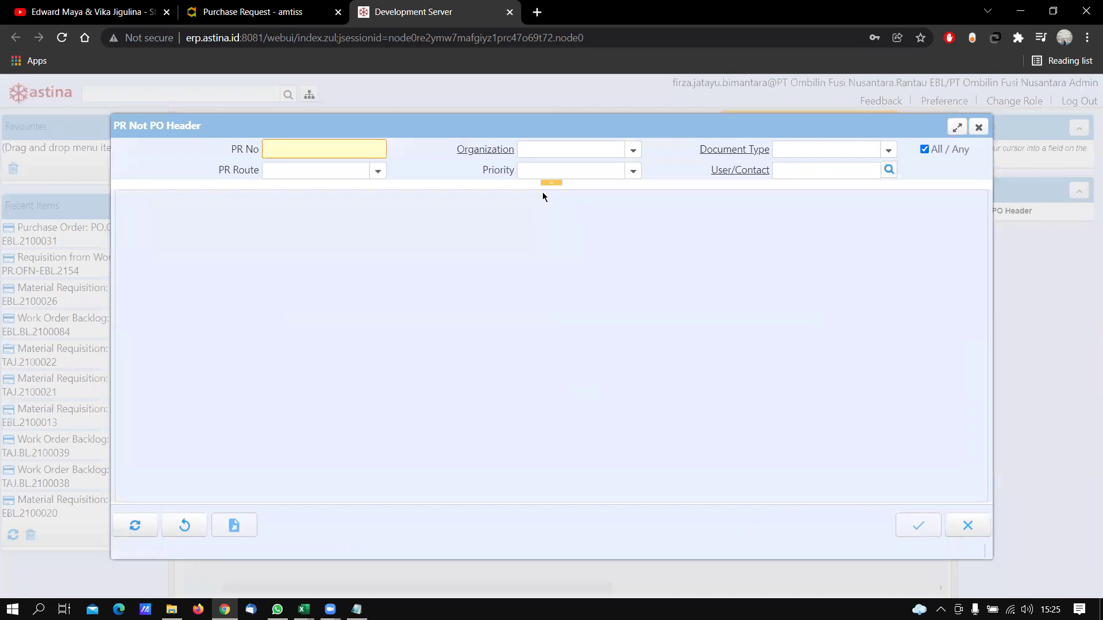
{"action": "key", "text": "ctrl+v"}
{"action": "left_click", "coordinate": [924, 526]}
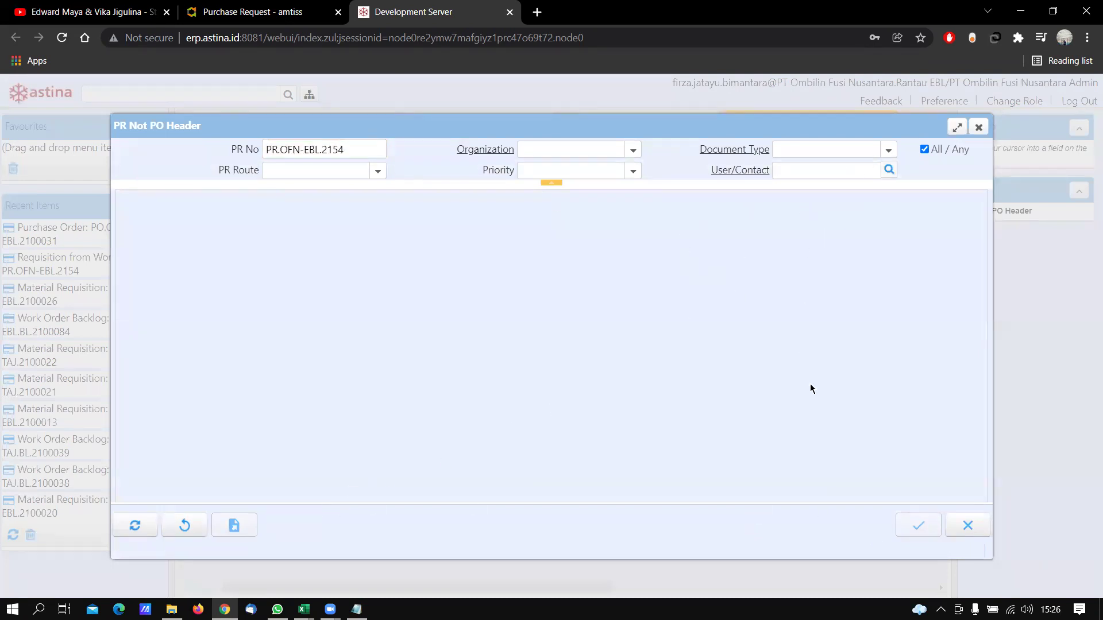
{"action": "left_click", "coordinate": [979, 127]}
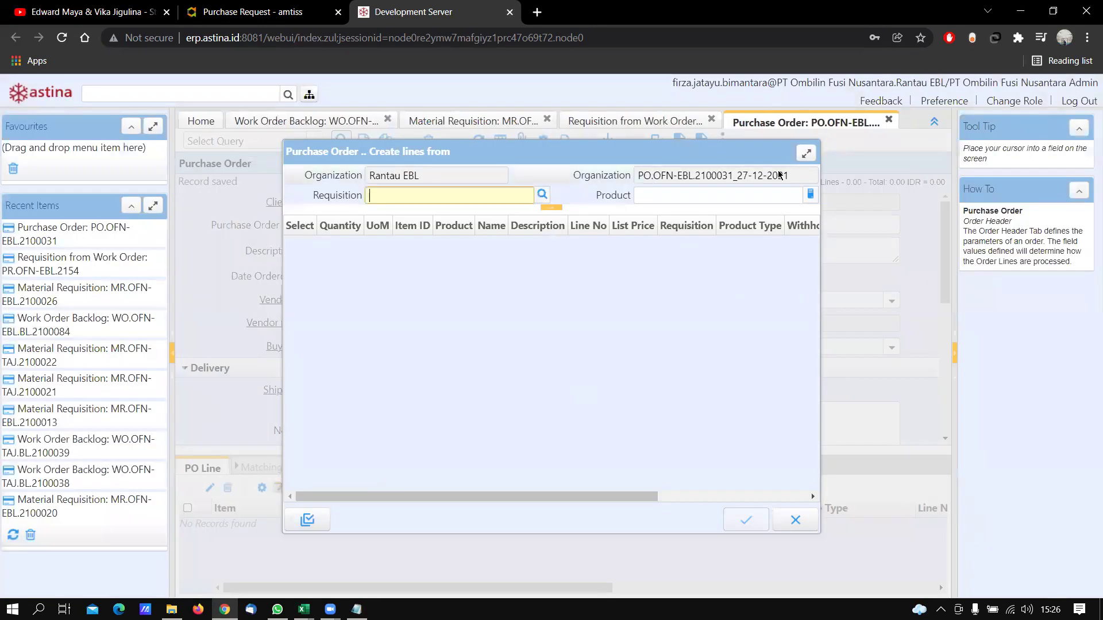
{"action": "left_click", "coordinate": [795, 520]}
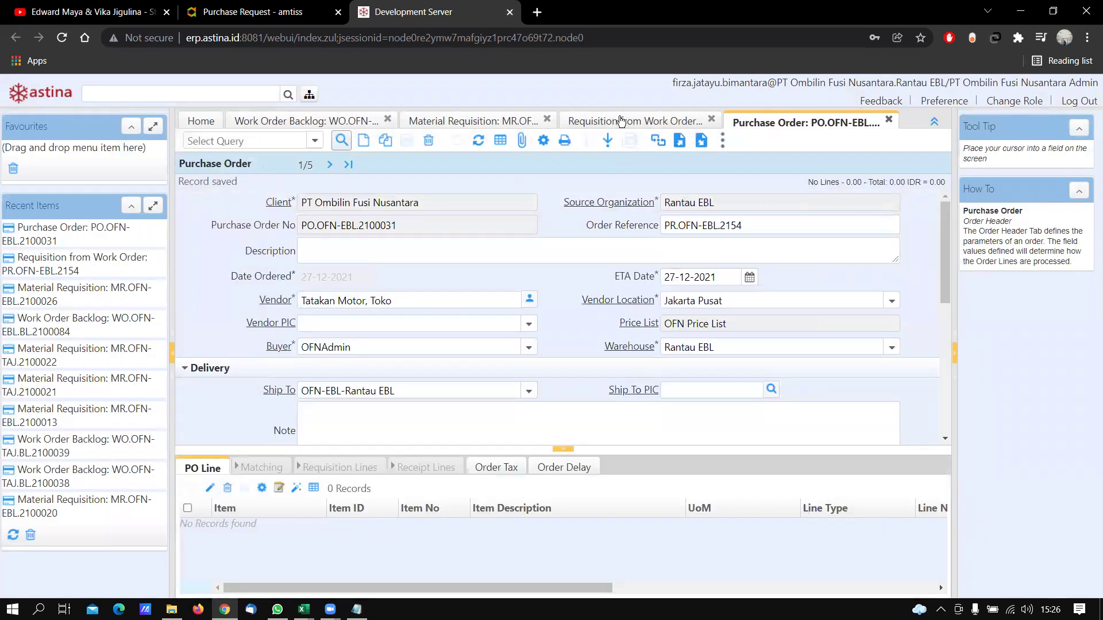
Complete requisition PR.OFN-EBL.2154 via Document Action and return to purchase order PO.OFN-EBL.2100031
{"action": "left_click", "coordinate": [620, 120]}
{"action": "scroll", "coordinate": [689, 344], "scroll_direction": "down", "scroll_amount": 5}
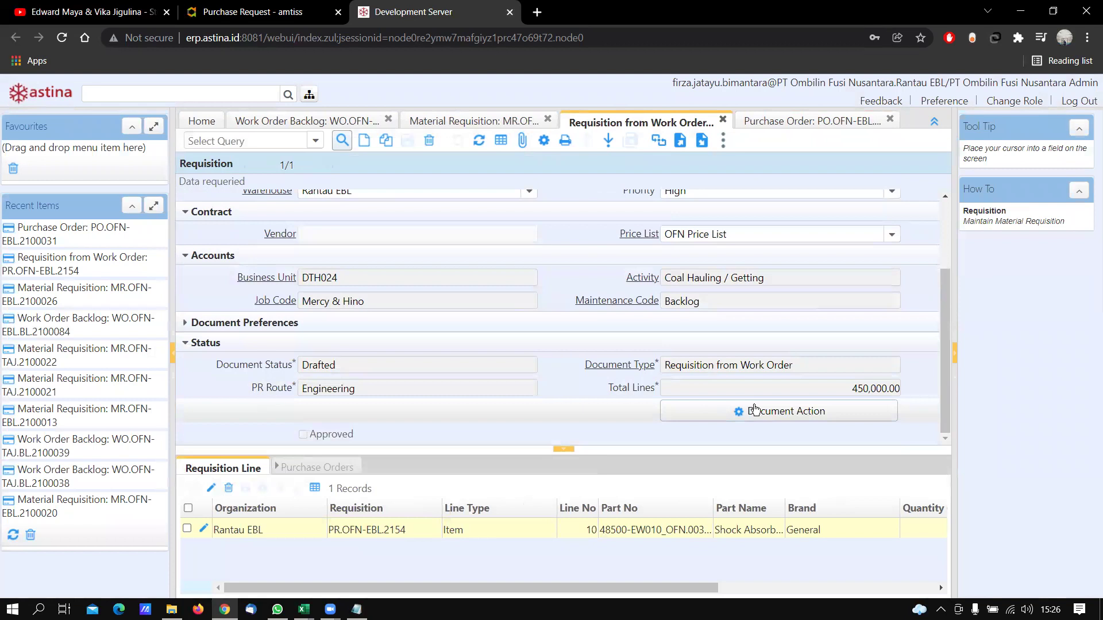
{"action": "left_click", "coordinate": [752, 410]}
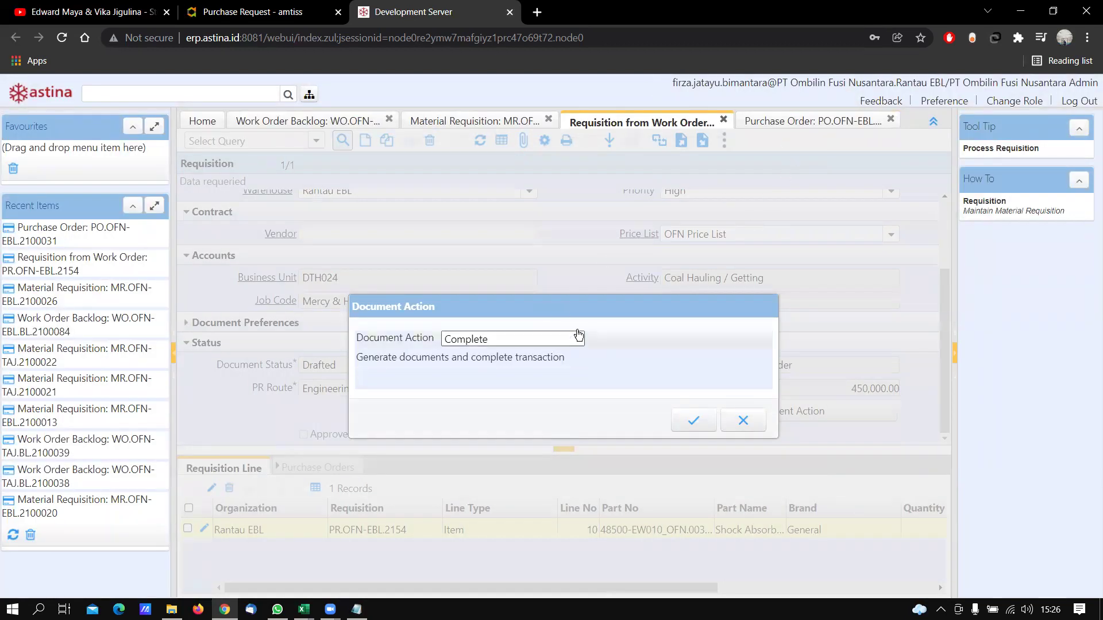
{"action": "left_click", "coordinate": [693, 421]}
{"action": "left_click", "coordinate": [693, 421]}
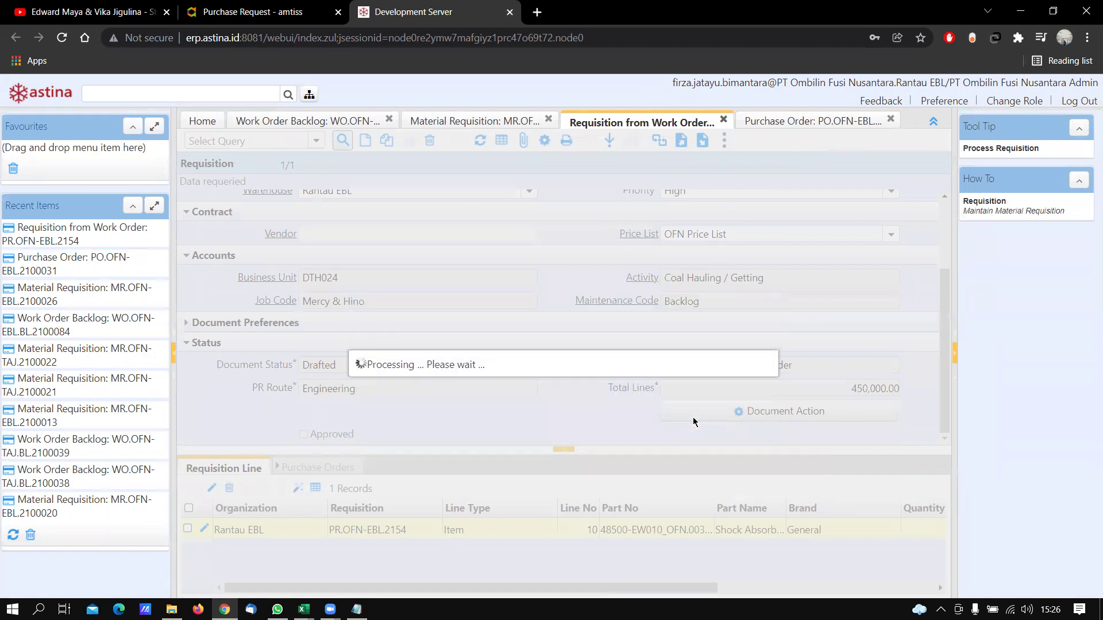
{"action": "scroll", "coordinate": [570, 240], "scroll_direction": "up", "scroll_amount": 4}
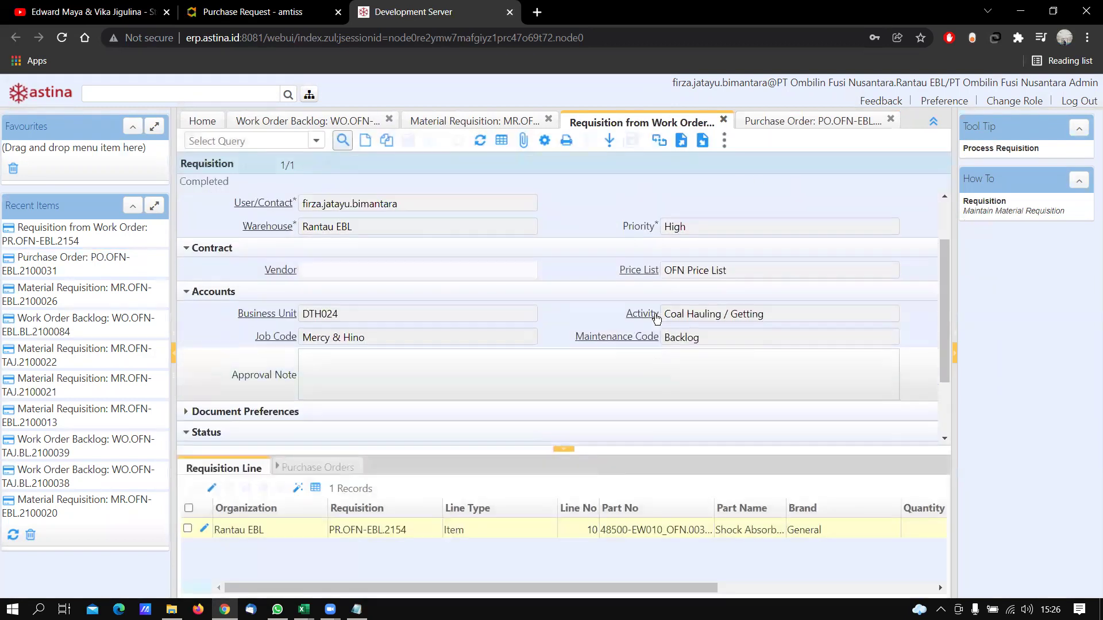
{"action": "left_click", "coordinate": [802, 121]}
{"action": "left_click", "coordinate": [749, 224]}
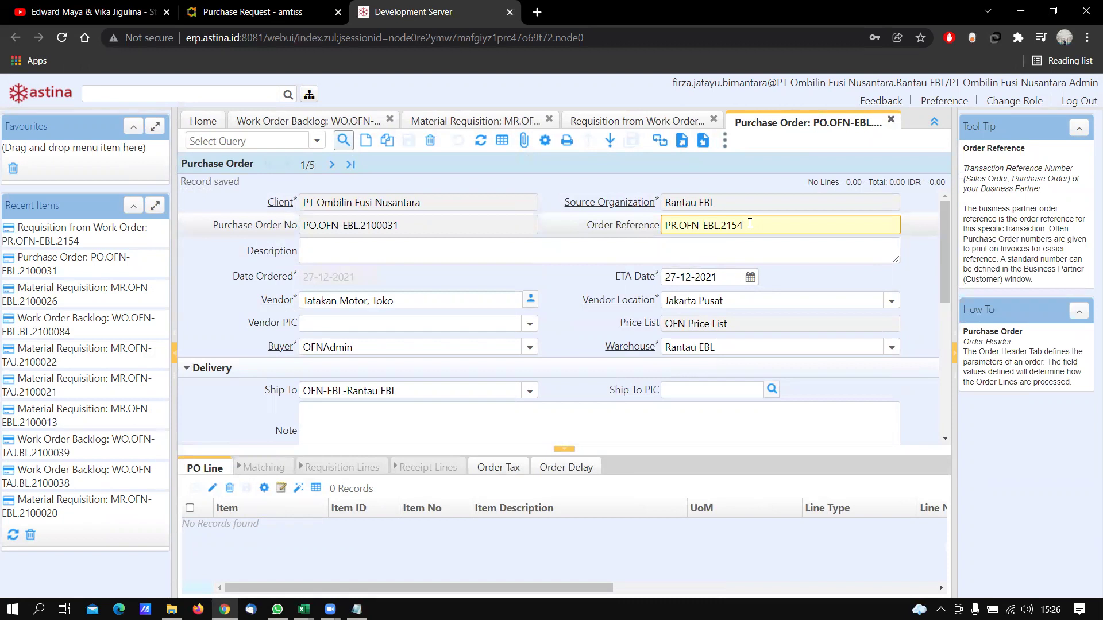
Set order reference PR.OFN-EBL.2154, save, and copy its Shock Absorber line into the order
{"action": "left_click_drag", "start_coordinate": [749, 224], "coordinate": [656, 234]}
{"action": "key", "text": "ctrl+v"}
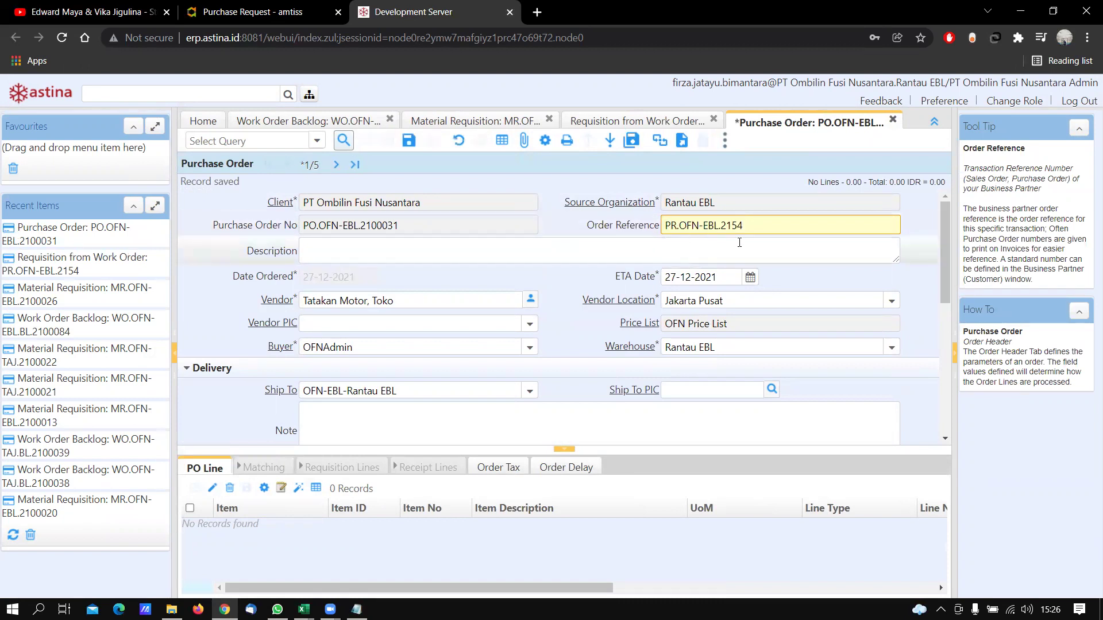
{"action": "left_click", "coordinate": [409, 141]}
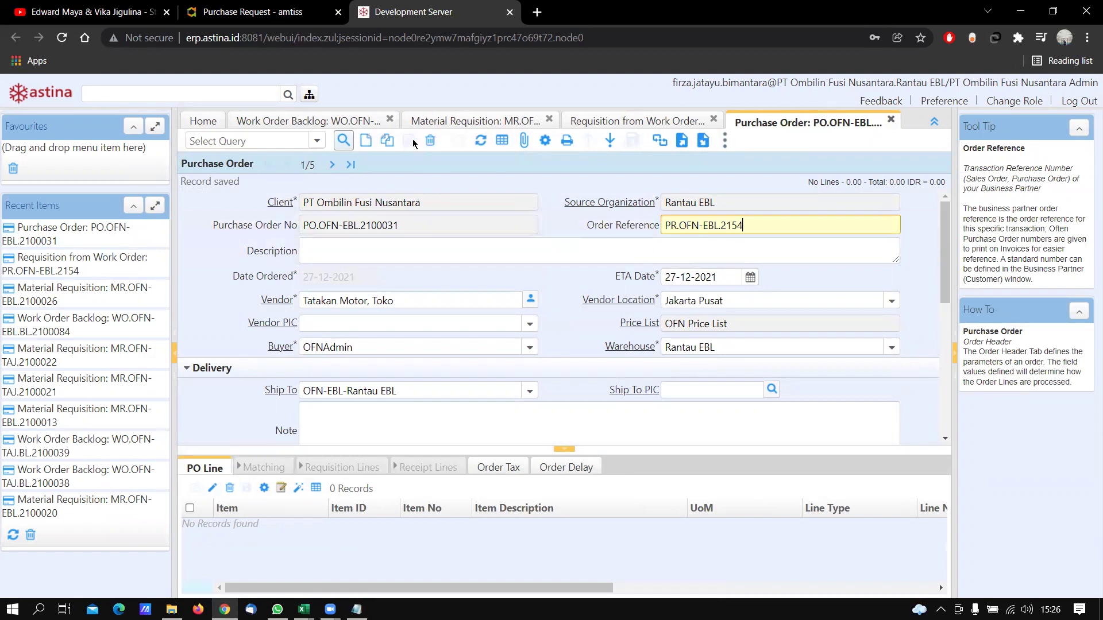
{"action": "left_click", "coordinate": [546, 141]}
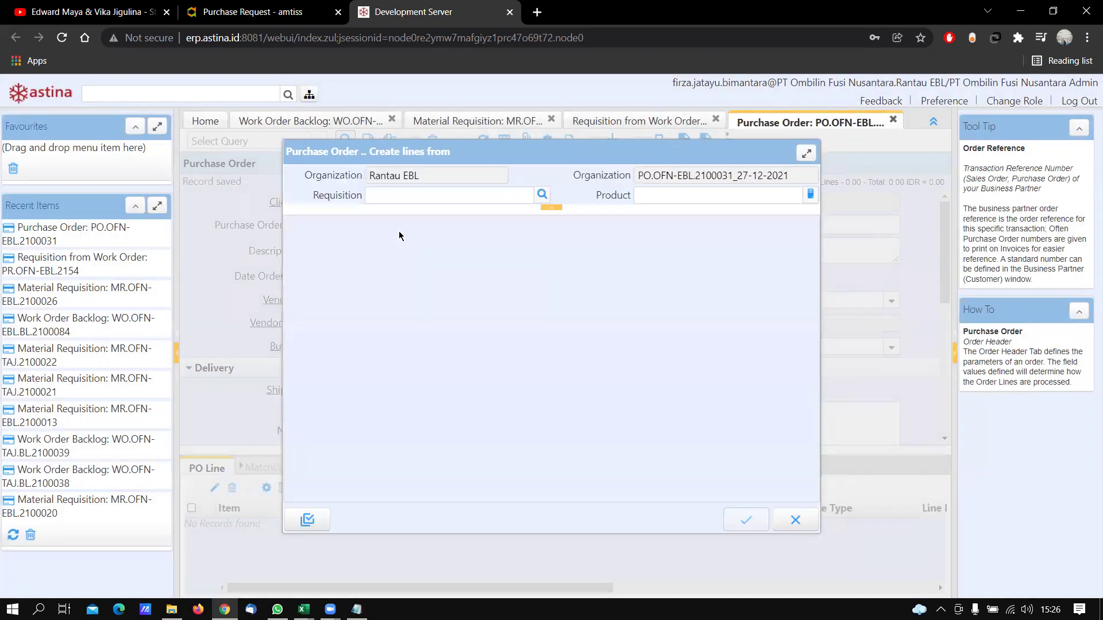
{"action": "left_click", "coordinate": [425, 196]}
{"action": "key", "text": "ctrl+v"}
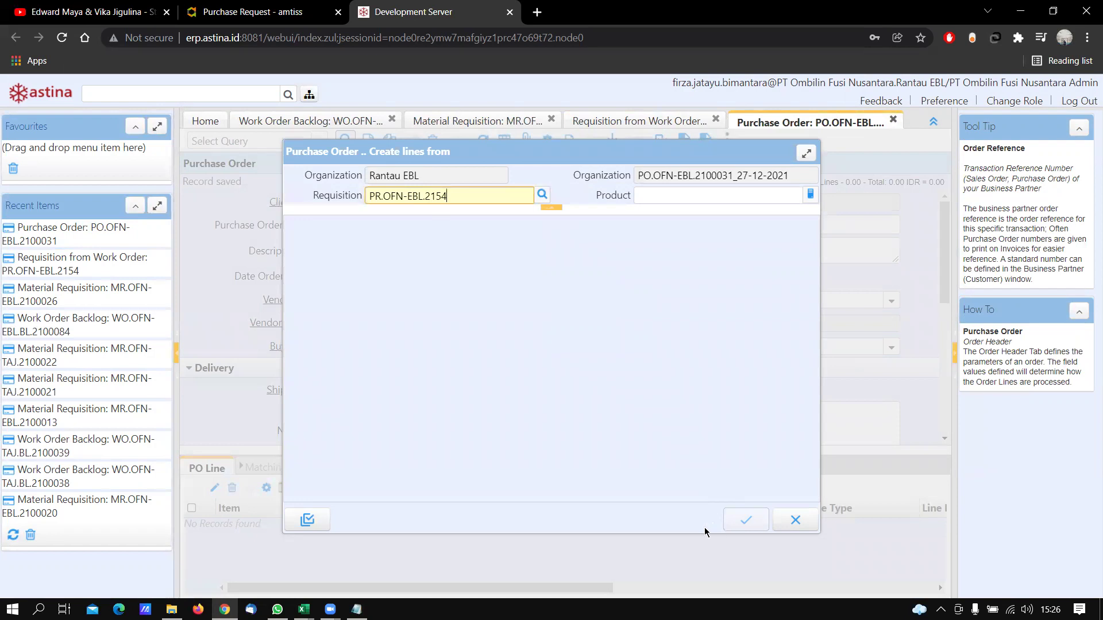
{"action": "left_click", "coordinate": [522, 251]}
{"action": "left_click", "coordinate": [300, 258]}
{"action": "left_click", "coordinate": [750, 527]}
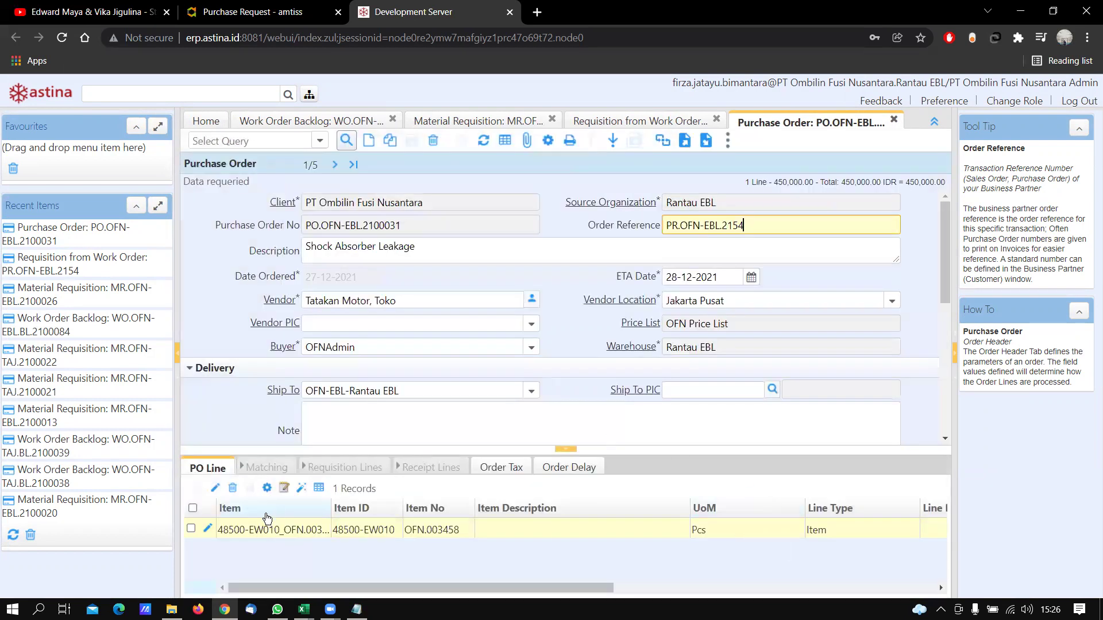
Complete purchase order PO.OFN-EBL.2100031 with its 450,000.00 Shock Absorber line
{"action": "left_click", "coordinate": [208, 528]}
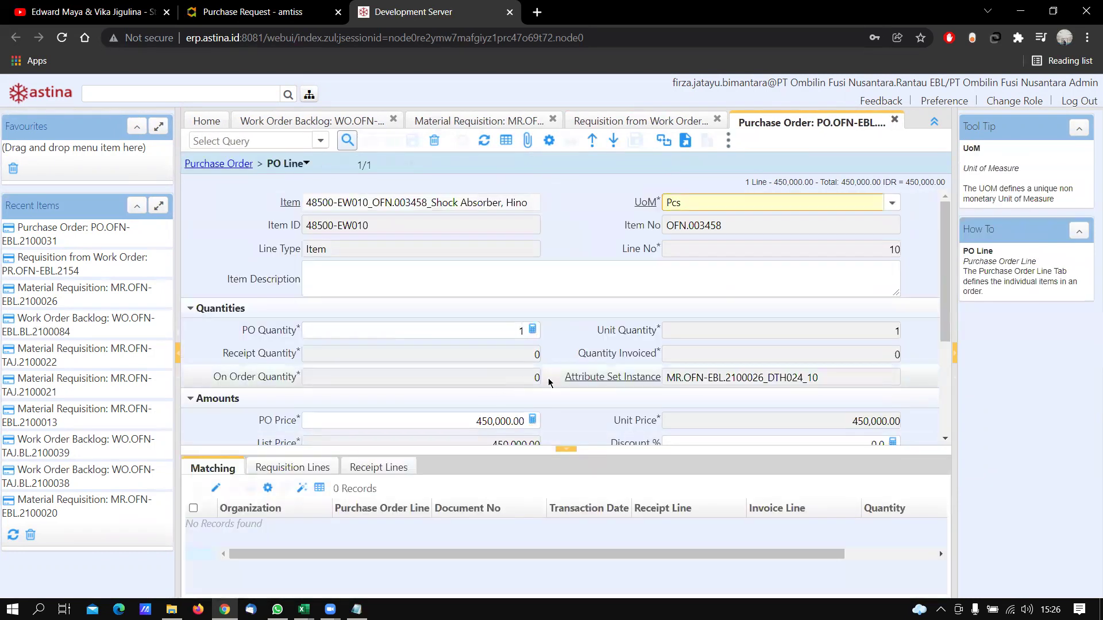
{"action": "scroll", "coordinate": [446, 330], "scroll_direction": "down", "scroll_amount": 3}
{"action": "scroll", "coordinate": [446, 330], "scroll_direction": "up", "scroll_amount": 5}
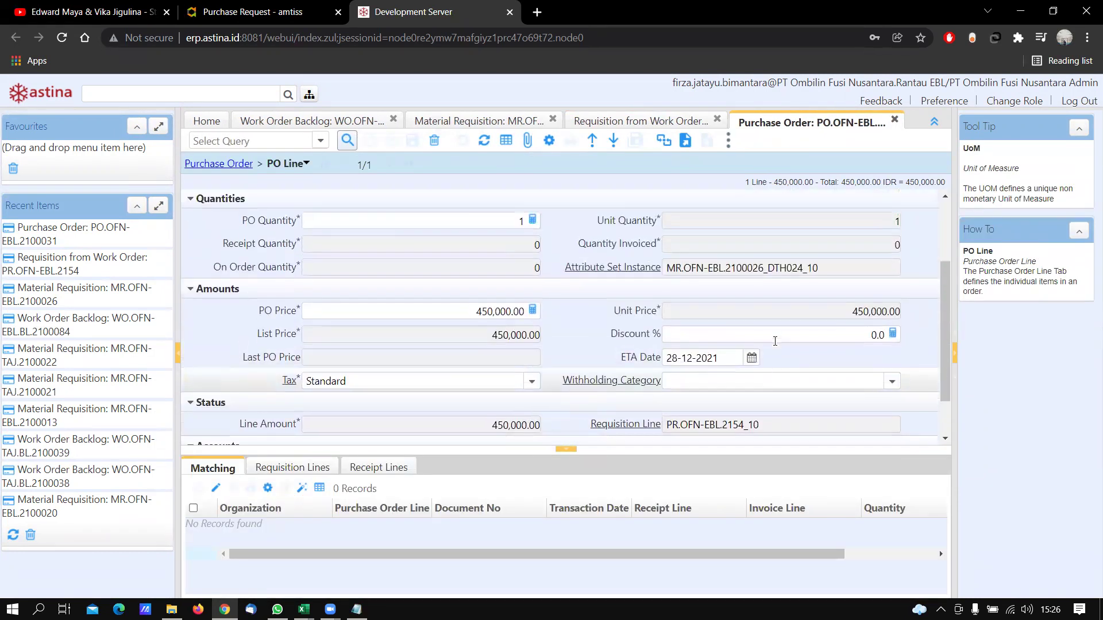
{"action": "scroll", "coordinate": [391, 424], "scroll_direction": "down", "scroll_amount": 6}
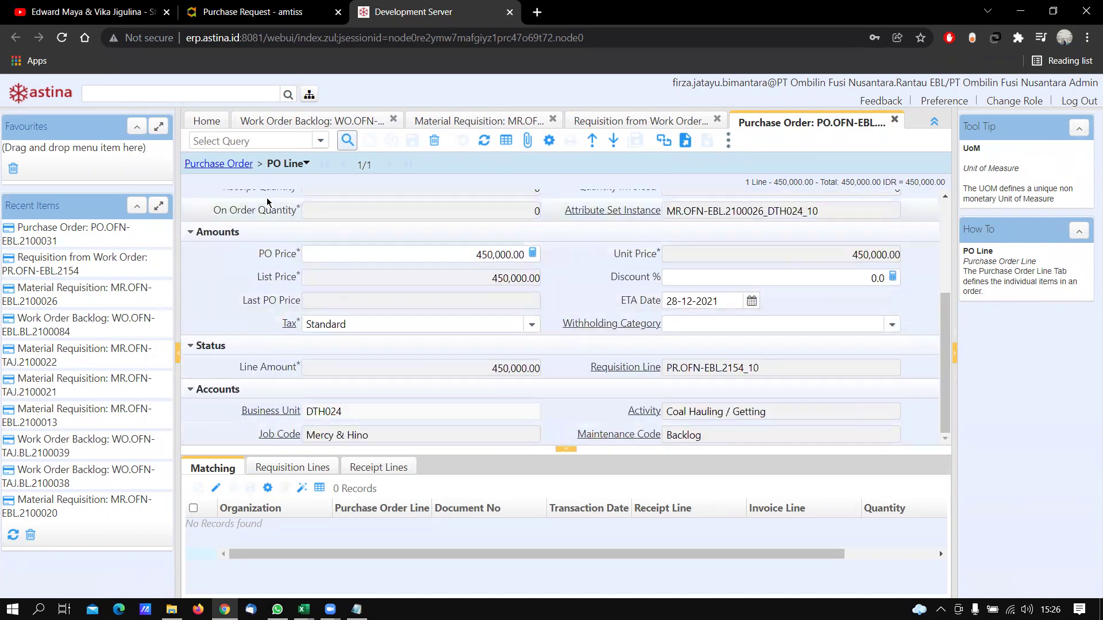
{"action": "left_click", "coordinate": [223, 164]}
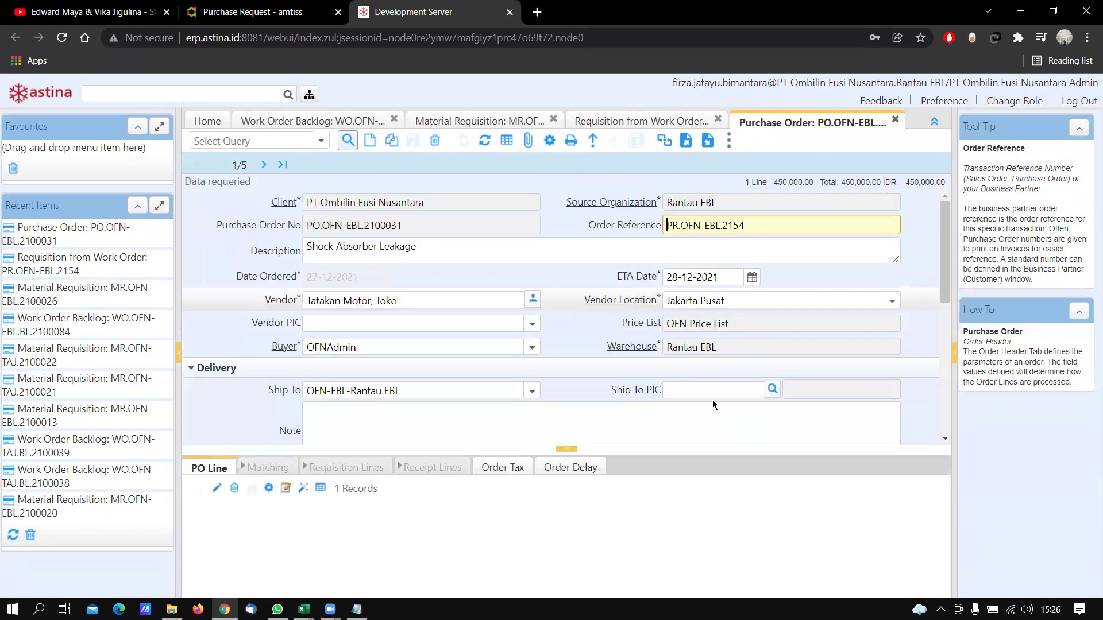
{"action": "scroll", "coordinate": [712, 400], "scroll_direction": "down", "scroll_amount": 6}
{"action": "left_click", "coordinate": [768, 435]}
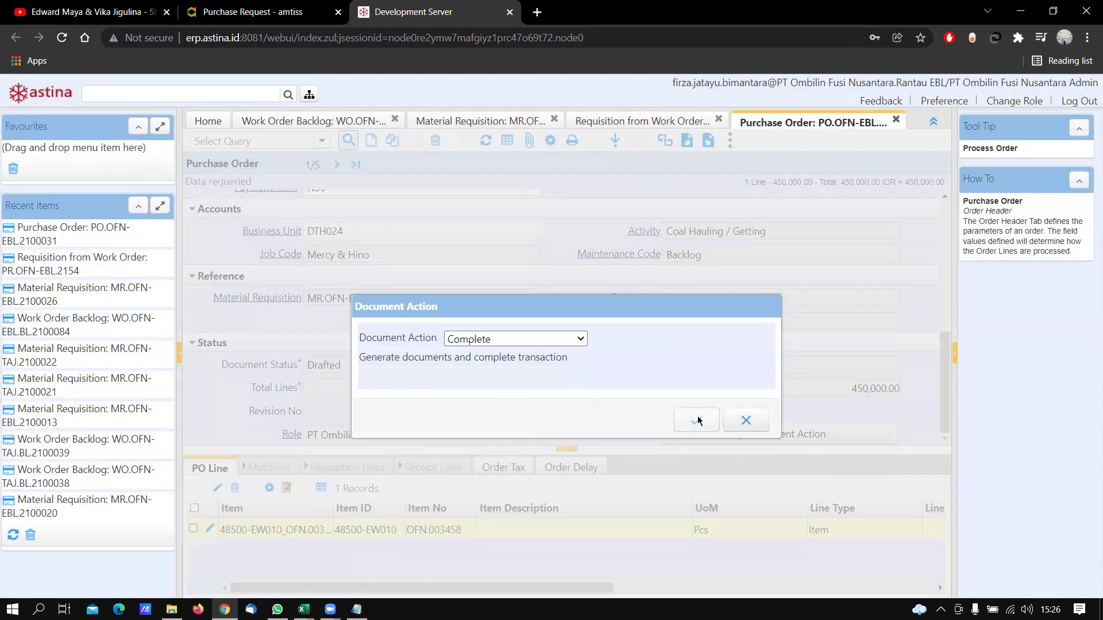
{"action": "left_click", "coordinate": [697, 421]}
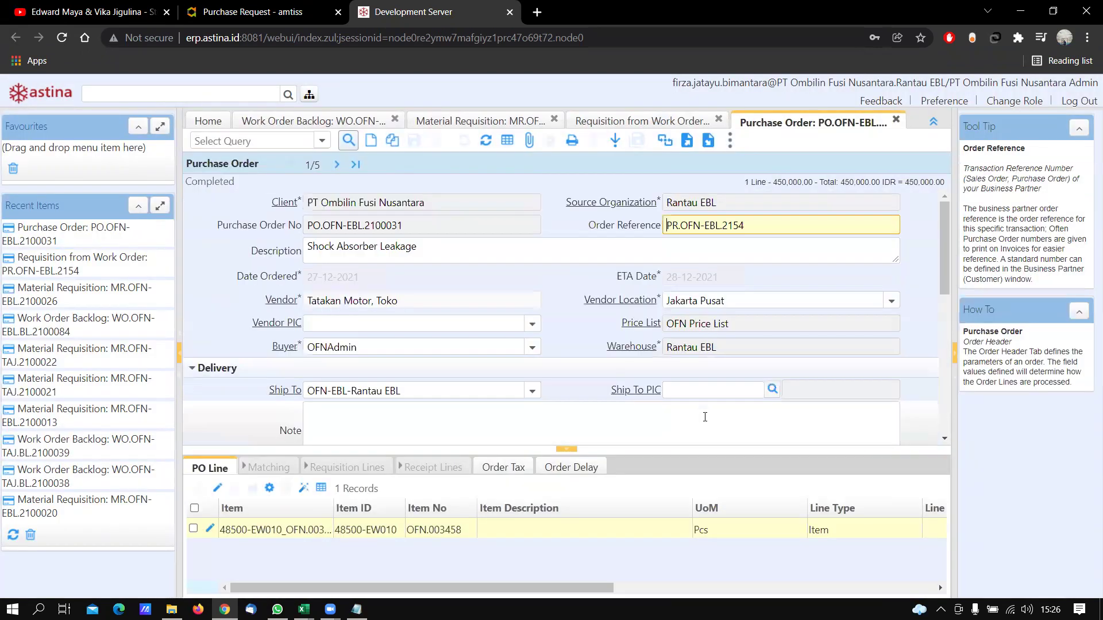
{"action": "left_click_drag", "start_coordinate": [433, 222], "coordinate": [290, 216]}
{"action": "key", "text": "ctrl+c"}
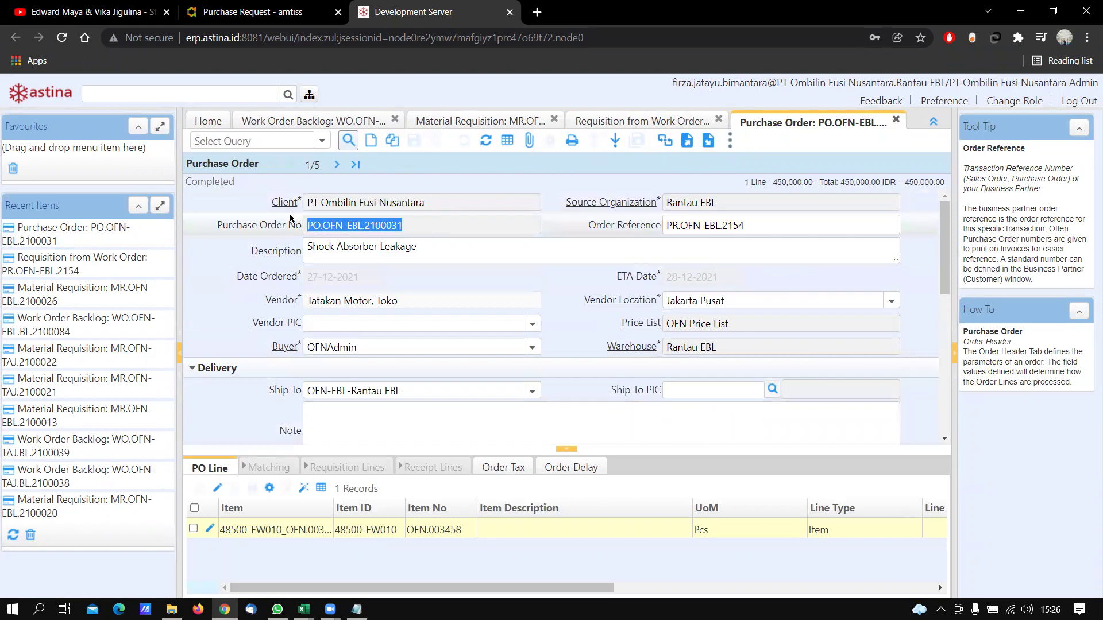
Paste PO.OFN-EBL.2100031 after 'Purc' on the notes' PO line and return to the ERP
{"action": "key", "text": "alt+Tab"}
{"action": "left_click", "coordinate": [445, 150]}
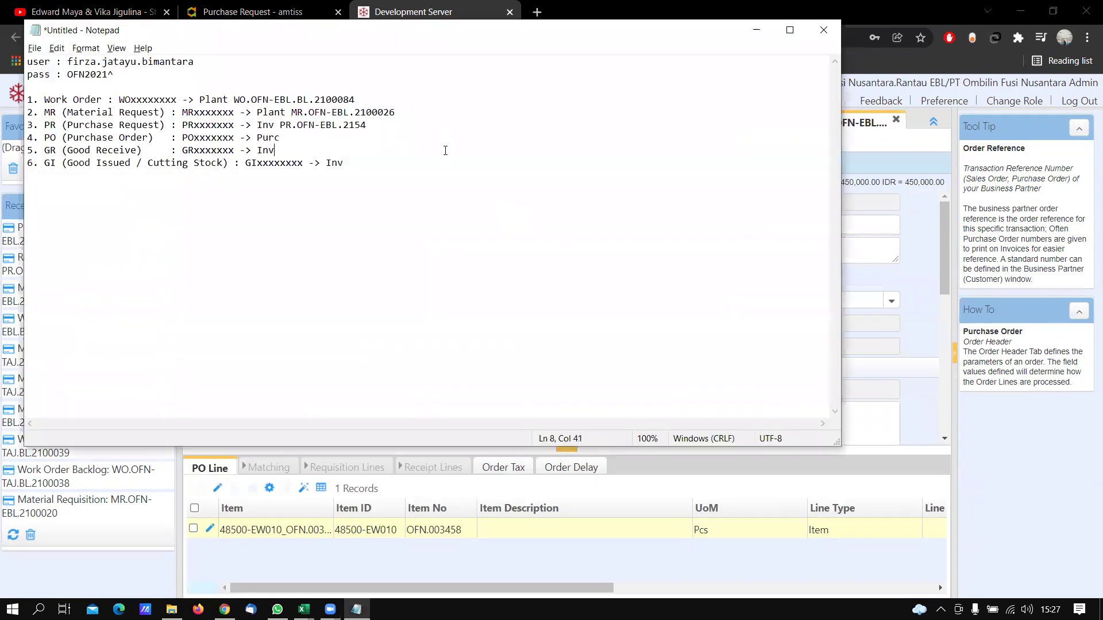
{"action": "key", "text": "ctrl+v"}
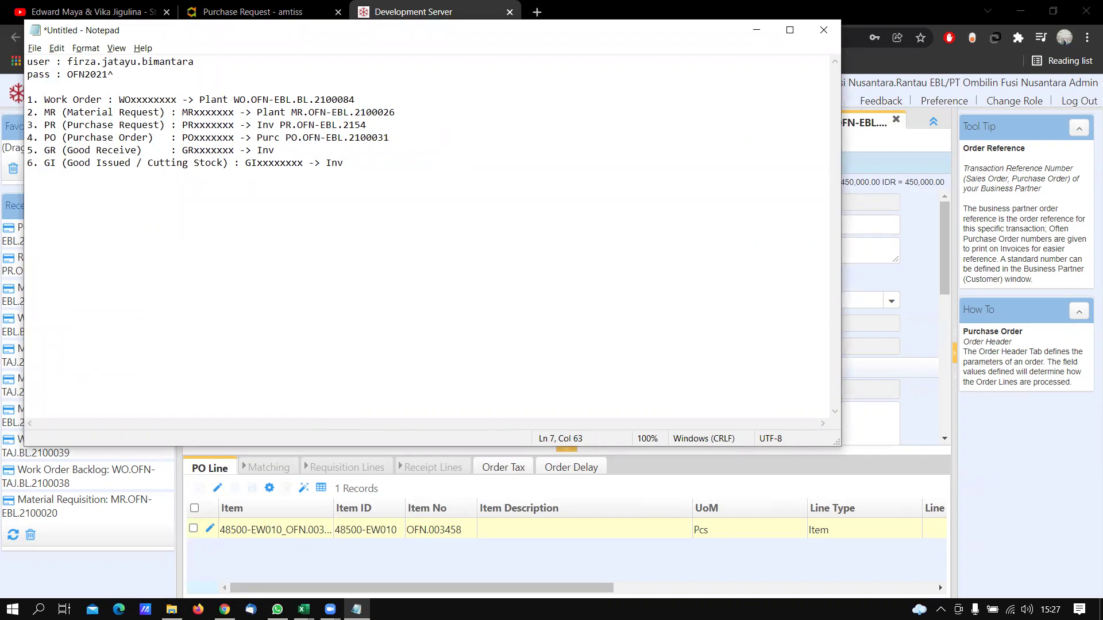
{"action": "left_click", "coordinate": [300, 151]}
{"action": "key", "text": "alt+Tab"}
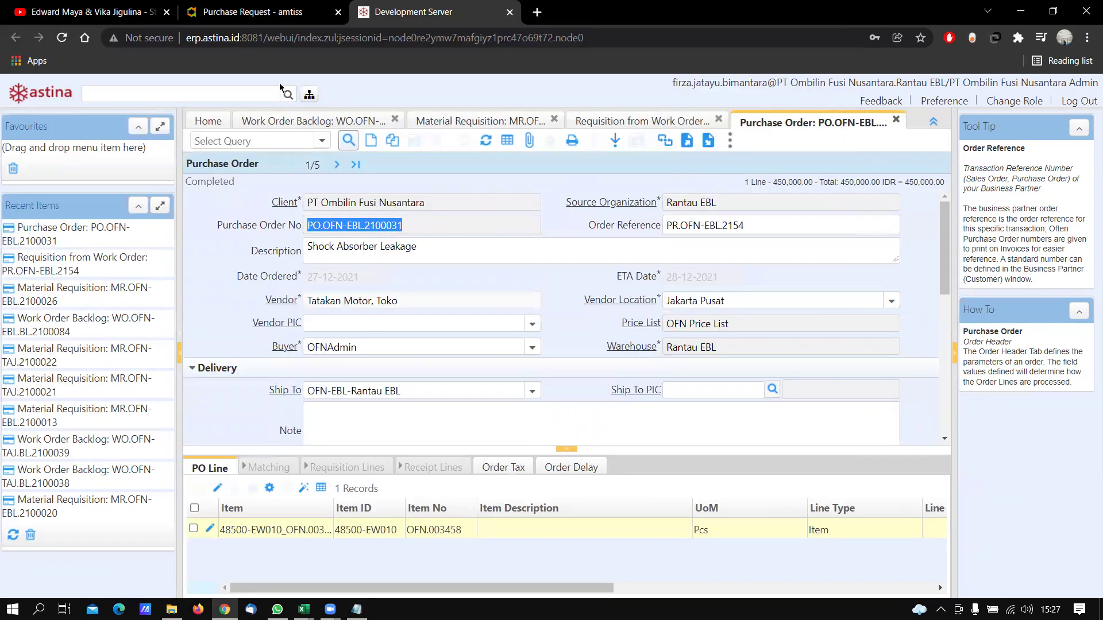
Open new Stock Receipt <00026> for warehouse Rantau EBL from Warehouse Management
{"action": "left_click", "coordinate": [309, 94]}
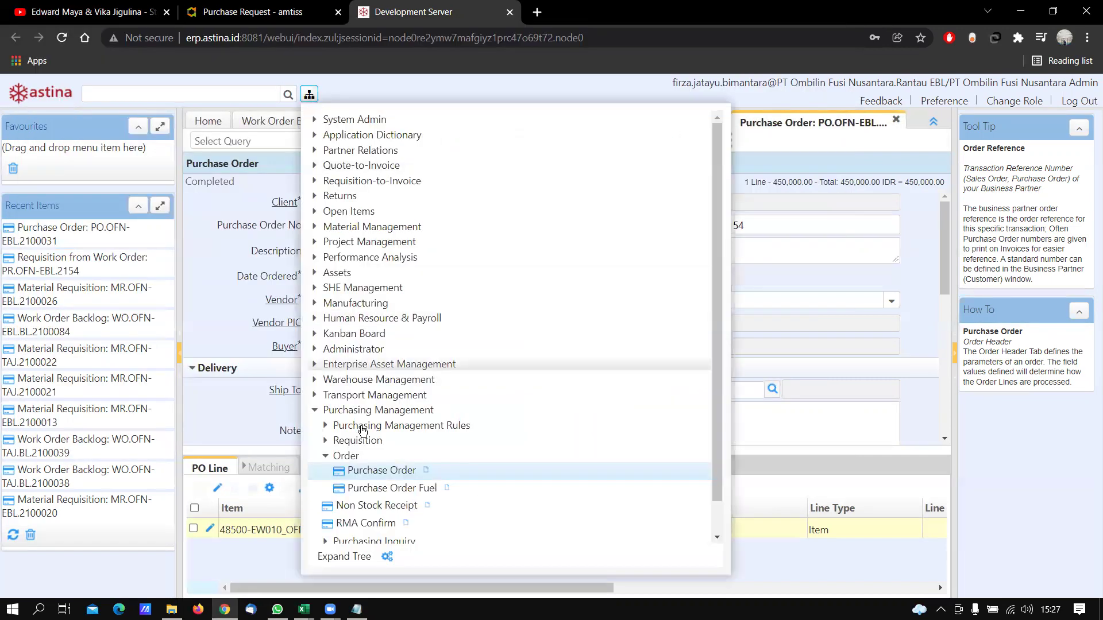
{"action": "left_click", "coordinate": [314, 410]}
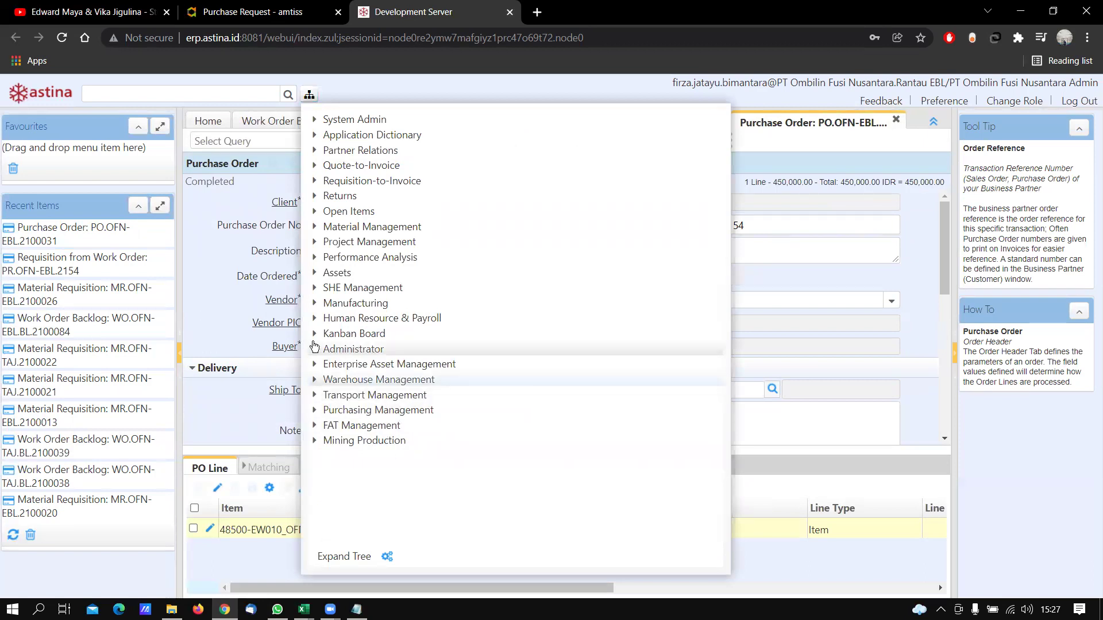
{"action": "left_click", "coordinate": [314, 380]}
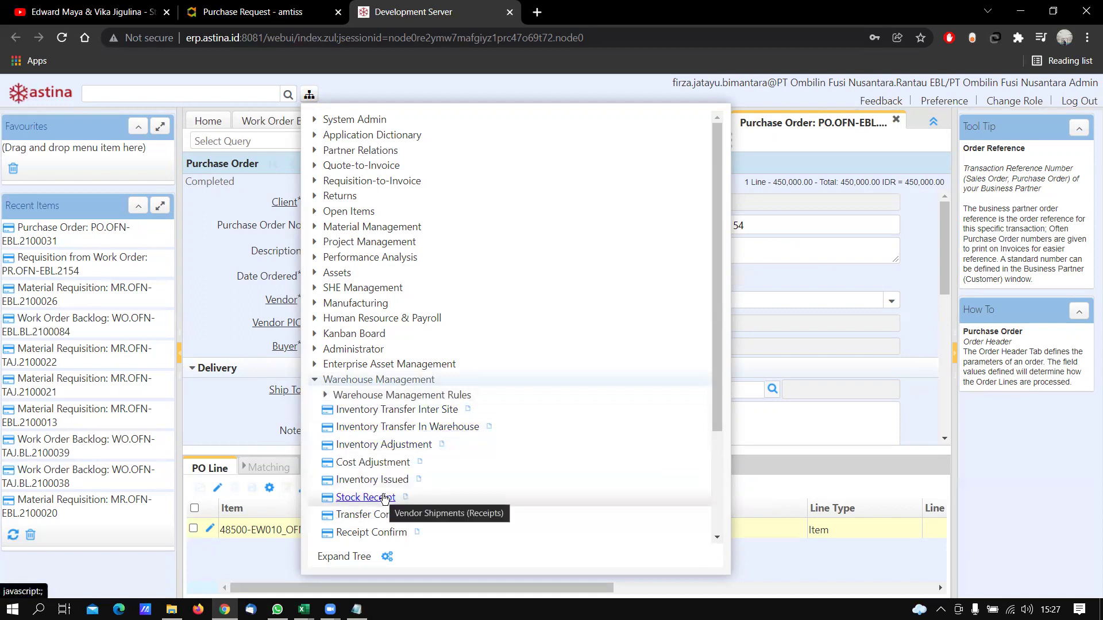
{"action": "left_click", "coordinate": [365, 497]}
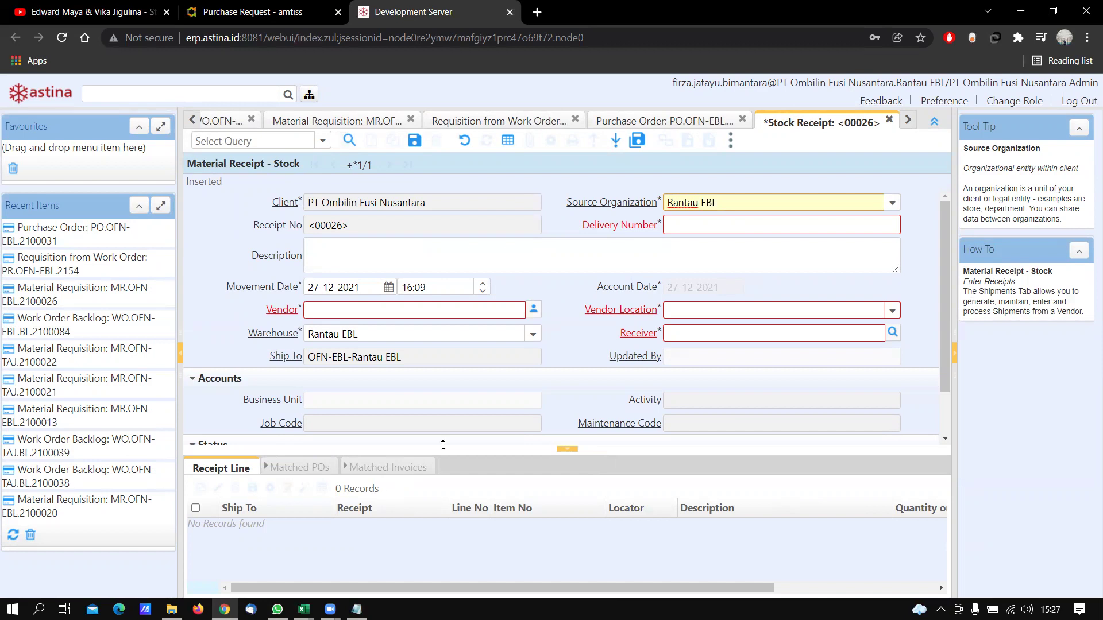
{"action": "left_click", "coordinate": [705, 226]}
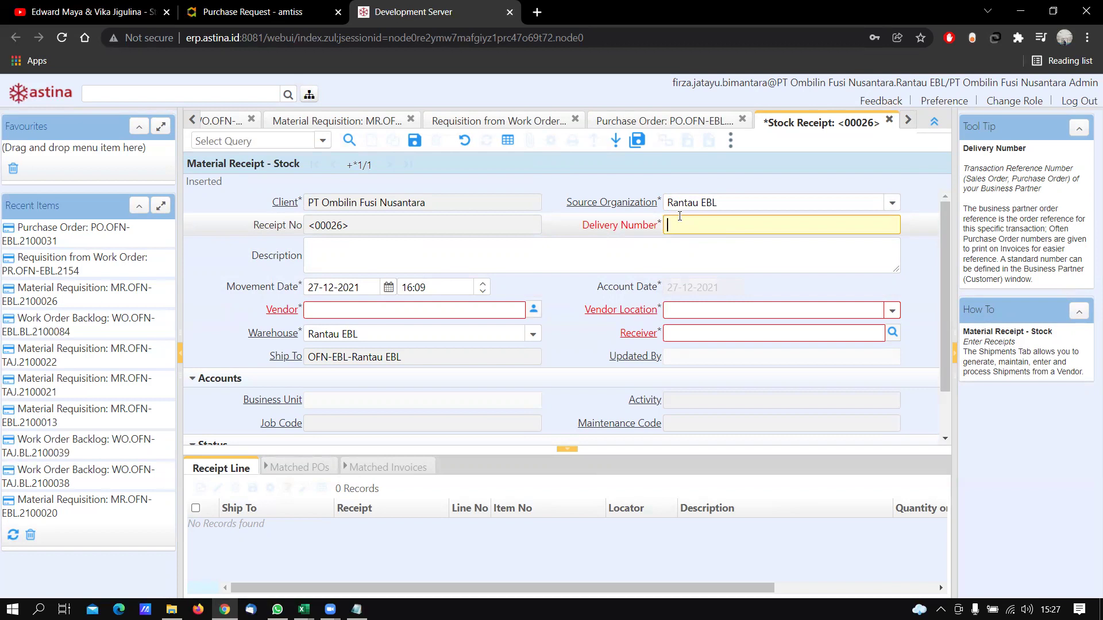
Enter delivery number XNXX.COM, vendor Tatakan Motor, Toko, and the receiver employee
{"action": "type", "text": "NXX"}
{"action": "type", "text": ".O"}
{"action": "type", "text": "COM"}
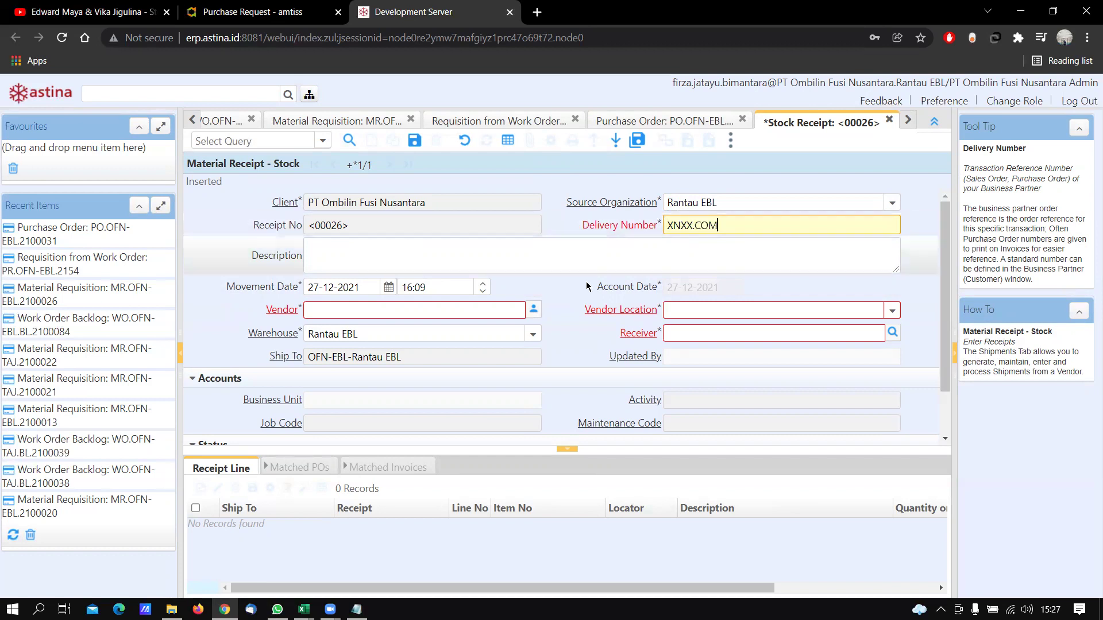
{"action": "left_click", "coordinate": [509, 310]}
{"action": "type", "text": "takan"}
{"action": "key", "text": "Tab"}
{"action": "left_click", "coordinate": [850, 336]}
{"action": "type", "text": "saipul"}
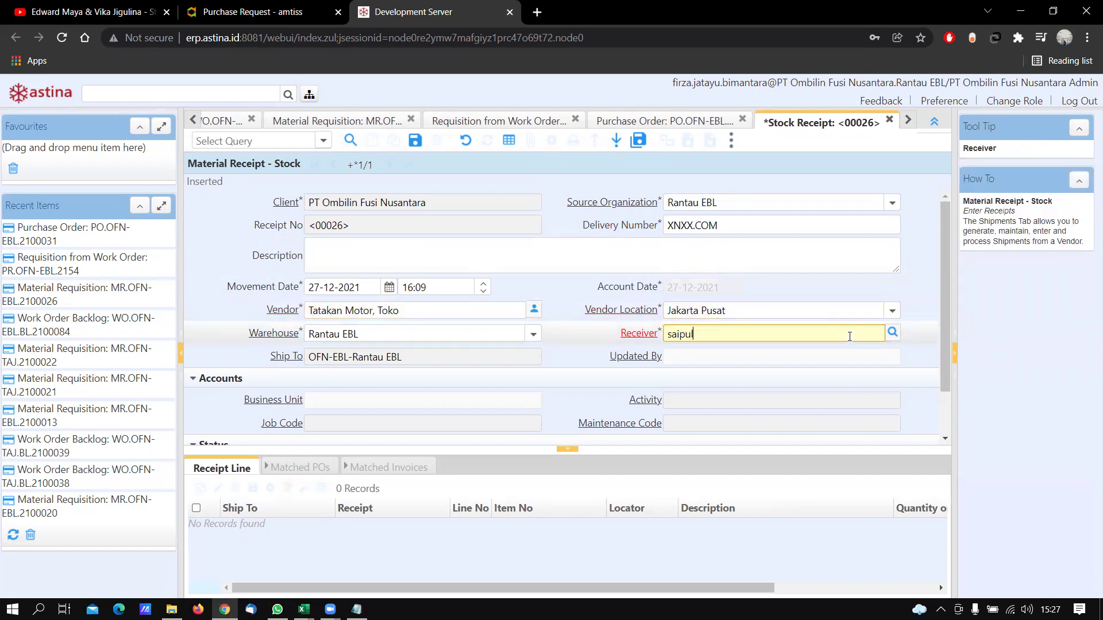
{"action": "key", "text": "Return"}
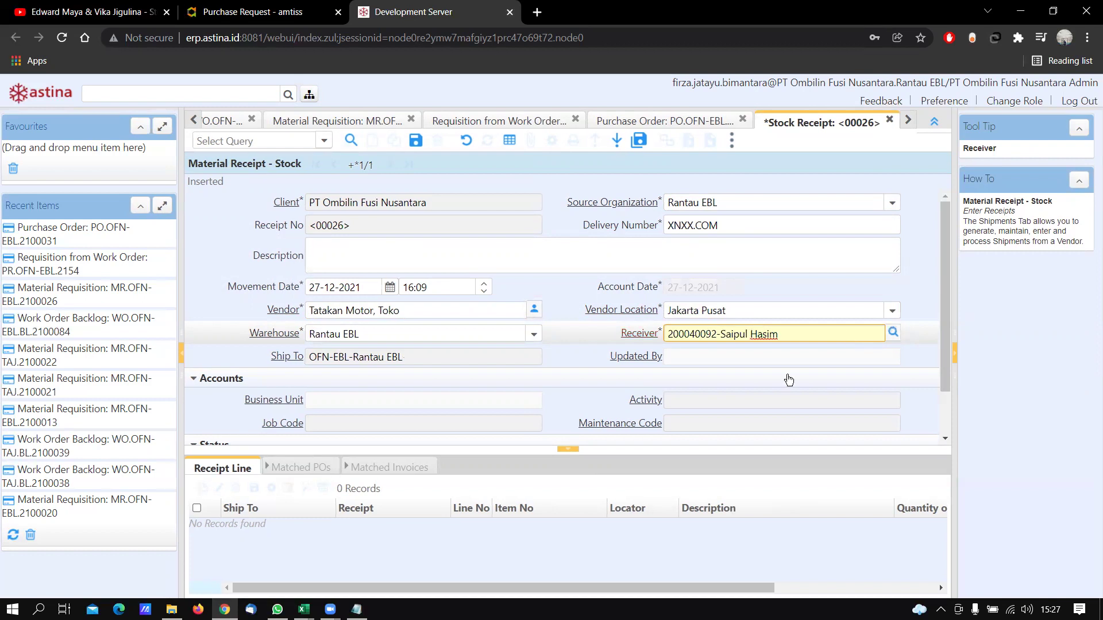
Save the stock receipt as GR.OFN-EBL.2100026
{"action": "scroll", "coordinate": [578, 379], "scroll_direction": "down", "scroll_amount": 2}
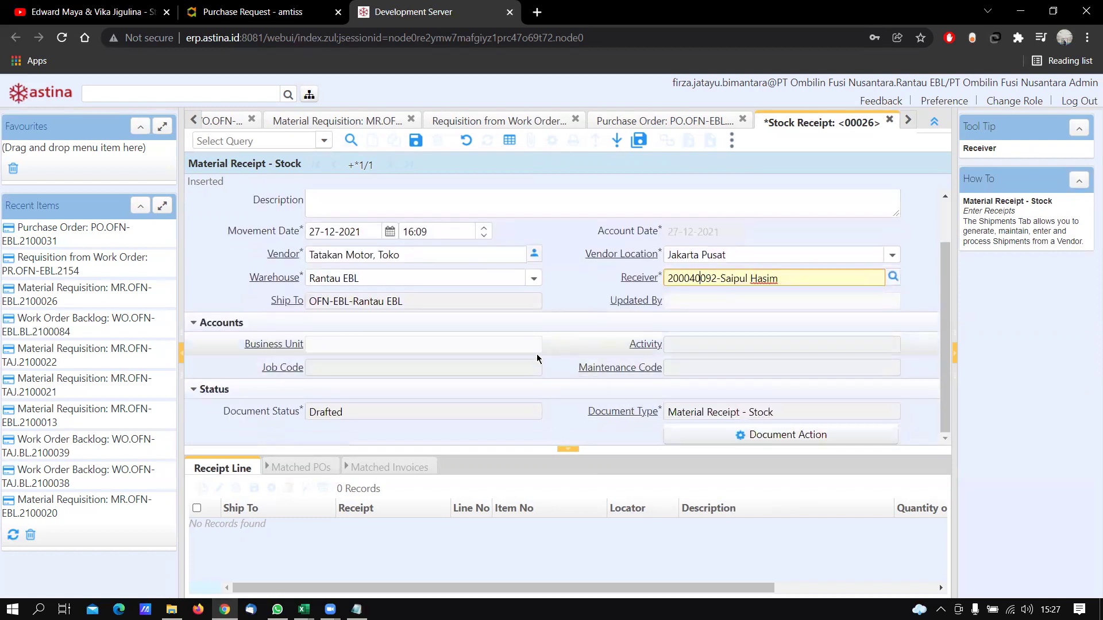
{"action": "scroll", "coordinate": [625, 368], "scroll_direction": "up", "scroll_amount": 1}
{"action": "scroll", "coordinate": [625, 368], "scroll_direction": "up", "scroll_amount": 1}
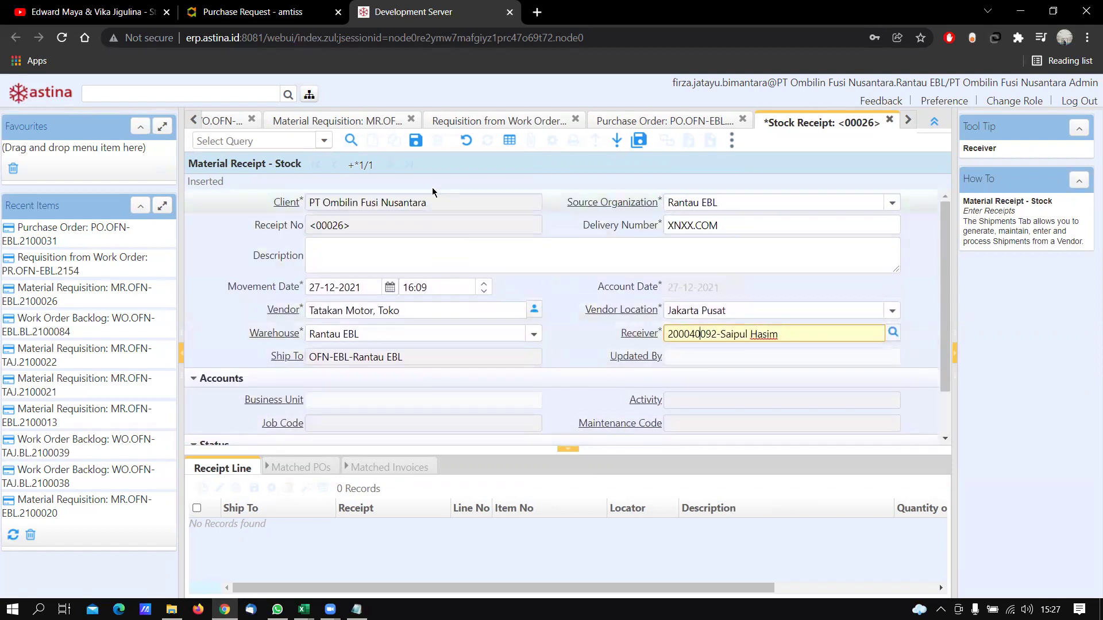
{"action": "left_click", "coordinate": [414, 146]}
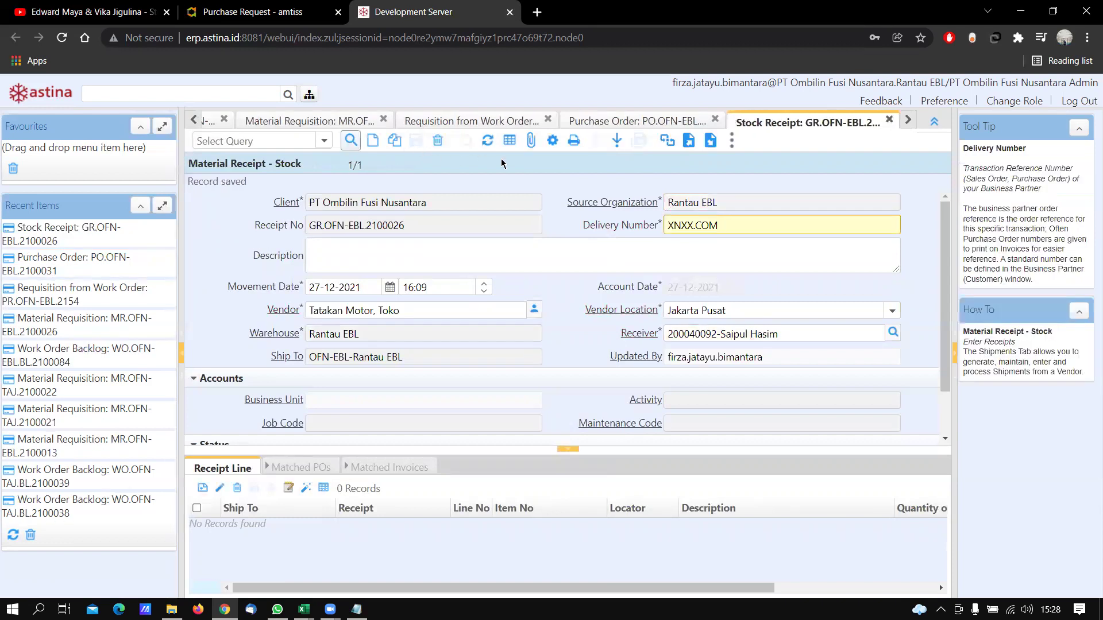
Start creating receipt lines from a purchase order, checking PO.OFN-EBL.2100031 in the notes
{"action": "left_click", "coordinate": [553, 144]}
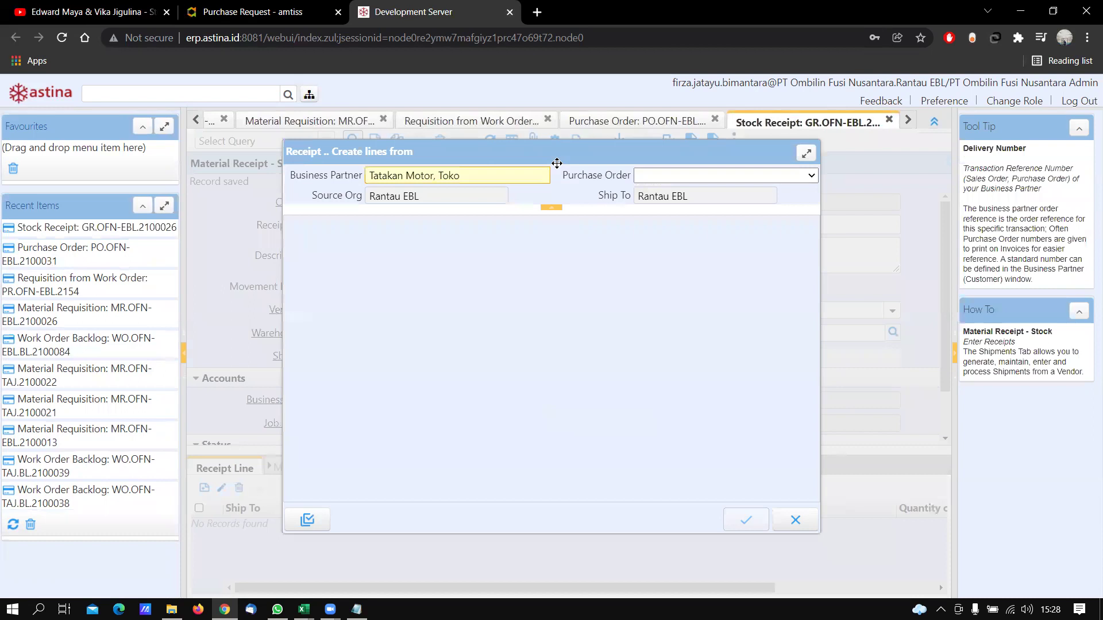
{"action": "left_click", "coordinate": [693, 183]}
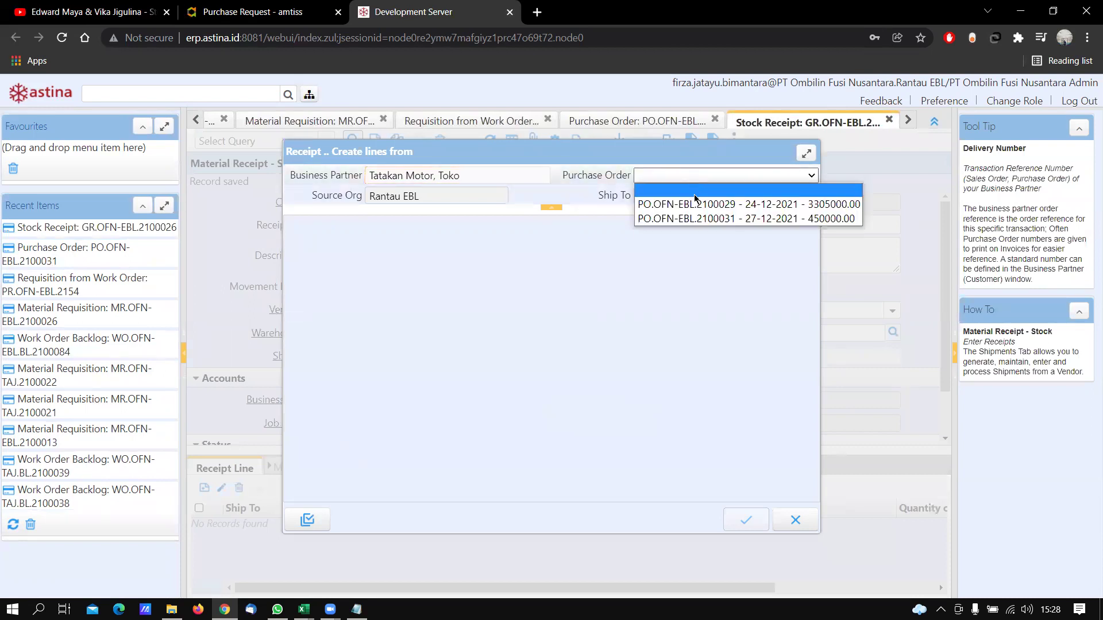
{"action": "key", "text": "alt+Tab"}
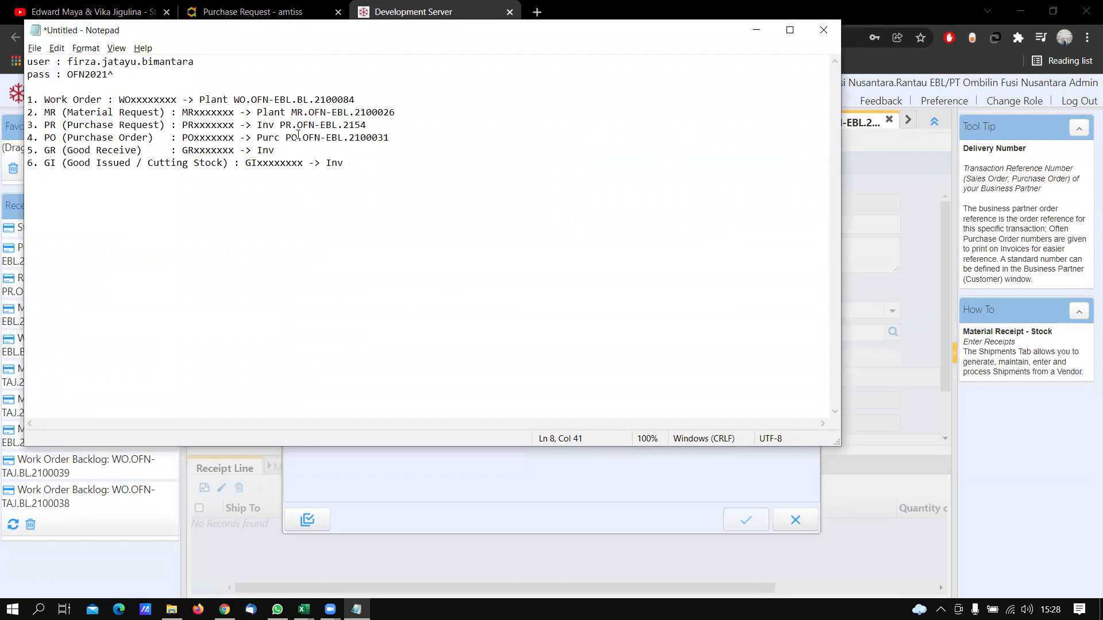
{"action": "left_click_drag", "start_coordinate": [286, 136], "coordinate": [390, 136]}
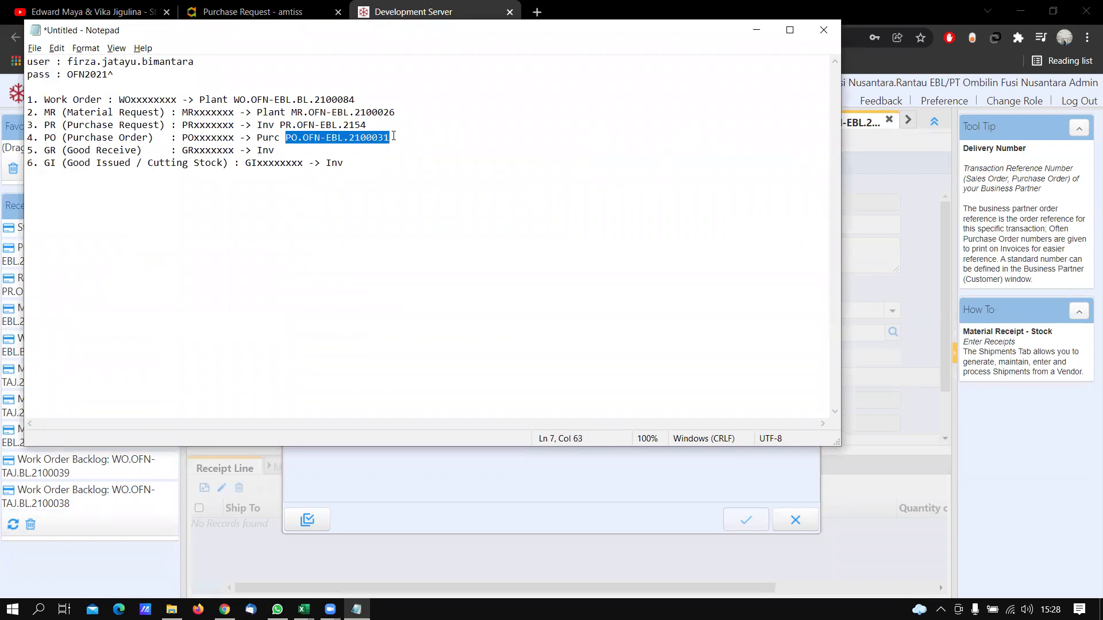
{"action": "key", "text": "alt+Tab"}
Copy the Shock Absorber, Hino line (1.00 Pcs) from PO.OFN-EBL.2100031 into the receipt
{"action": "left_click", "coordinate": [706, 183]}
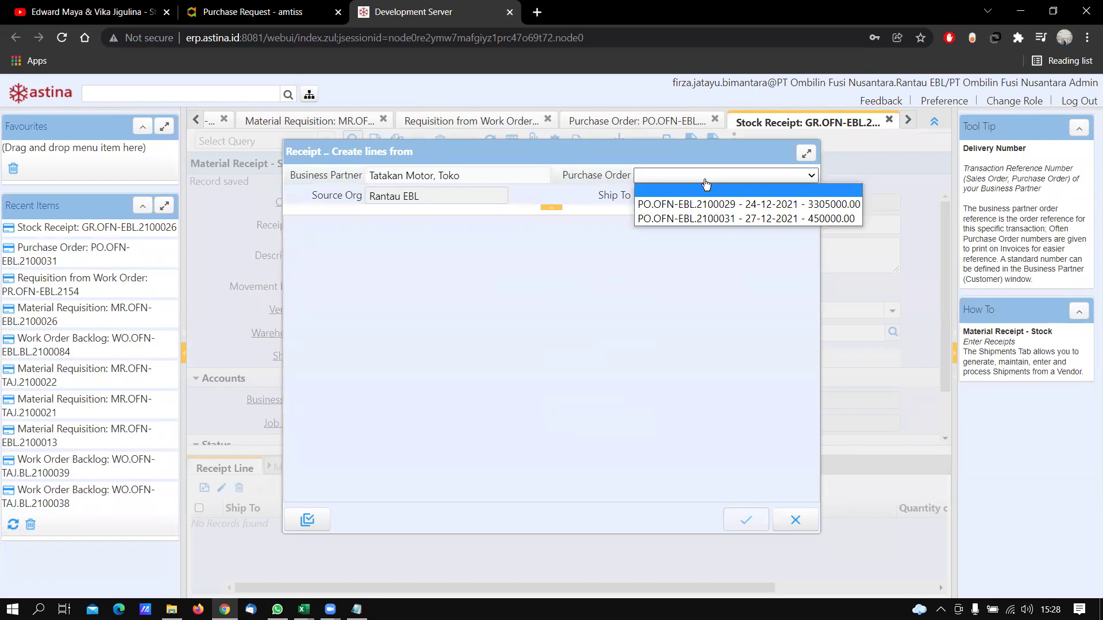
{"action": "left_click", "coordinate": [705, 178]}
{"action": "left_click", "coordinate": [706, 178]}
{"action": "left_click", "coordinate": [706, 178]}
{"action": "left_click", "coordinate": [702, 219]}
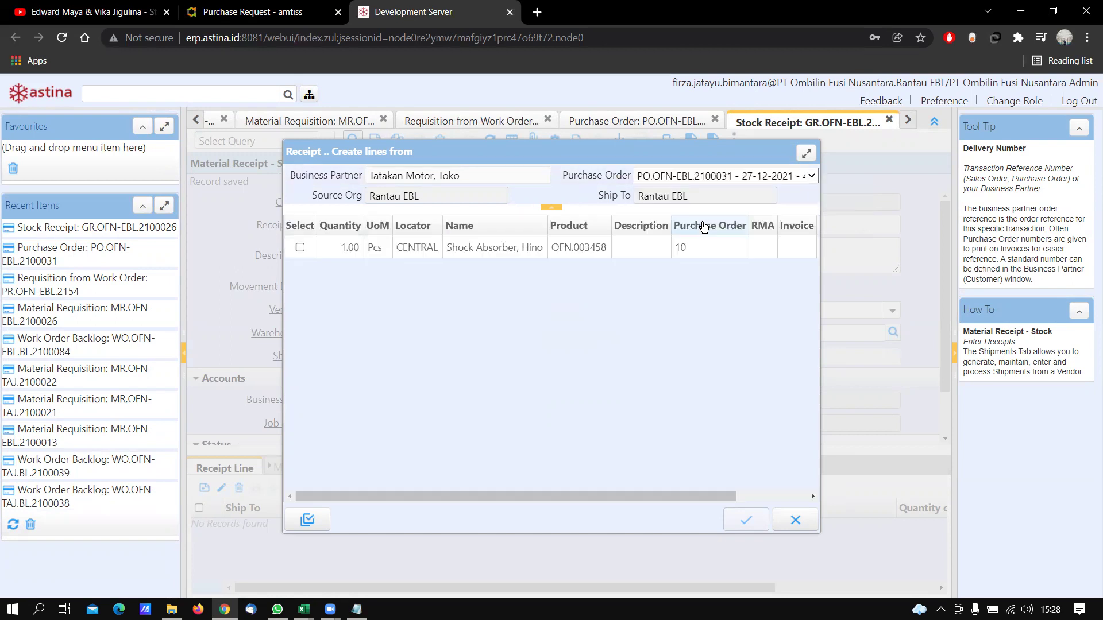
{"action": "left_click", "coordinate": [300, 248]}
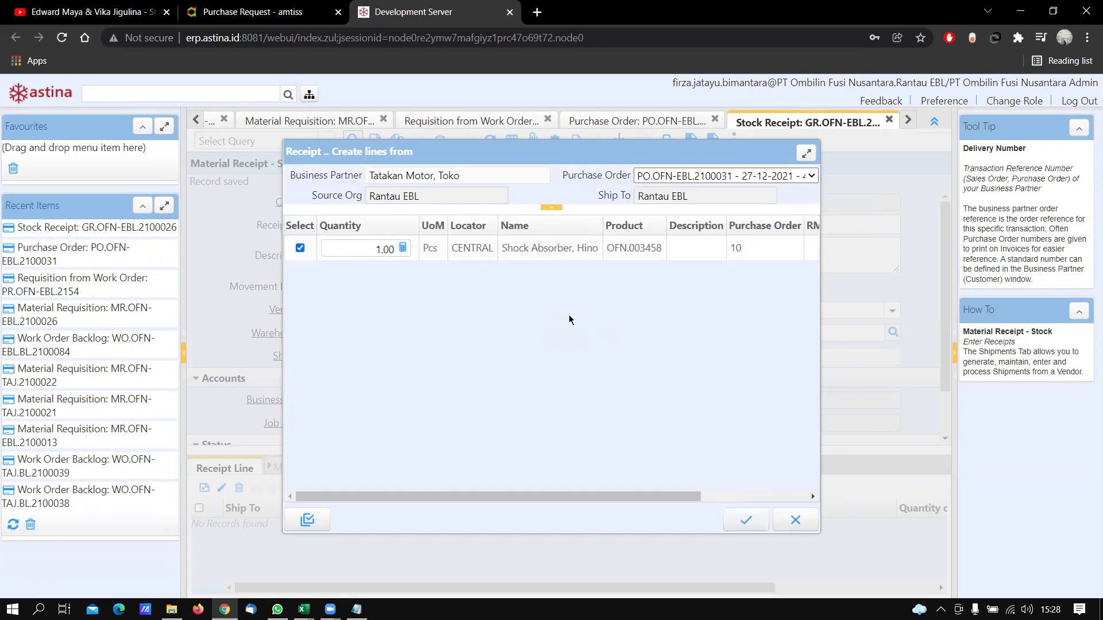
{"action": "left_click", "coordinate": [381, 249]}
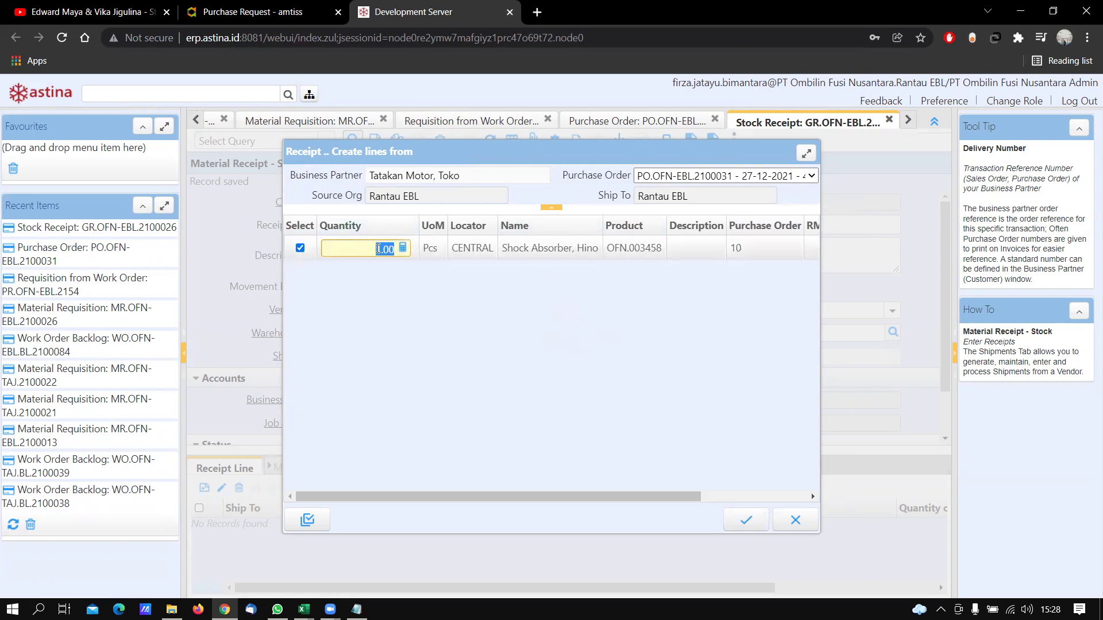
{"action": "left_click", "coordinate": [744, 523]}
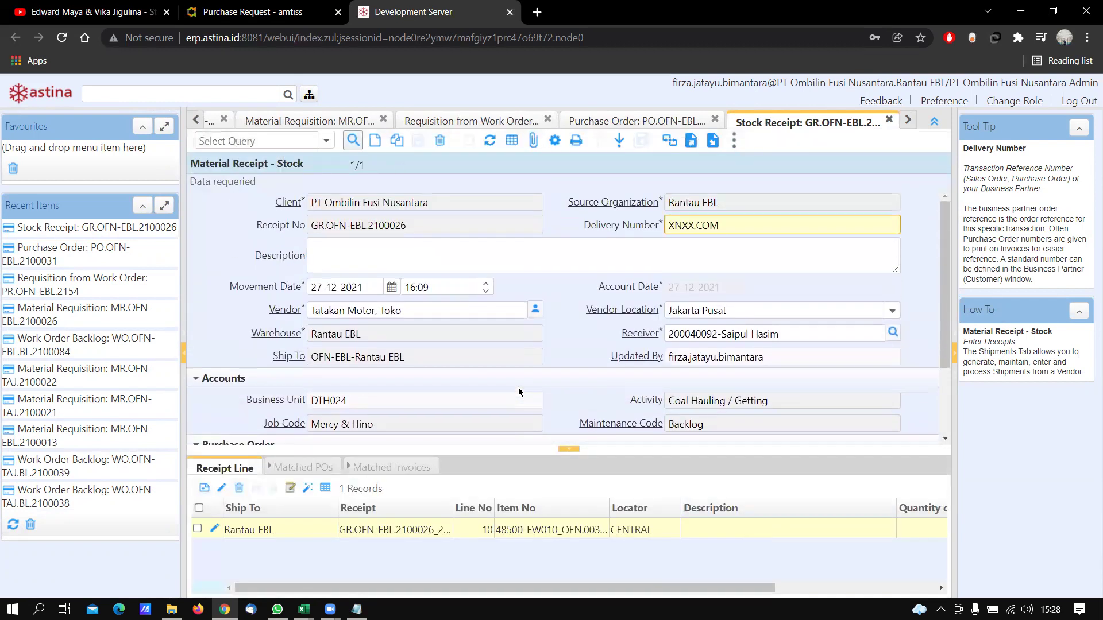
Complete stock receipt GR.OFN-EBL.2100026 with the Complete document action
{"action": "scroll", "coordinate": [519, 389], "scroll_direction": "down", "scroll_amount": 2}
{"action": "left_click", "coordinate": [736, 437]}
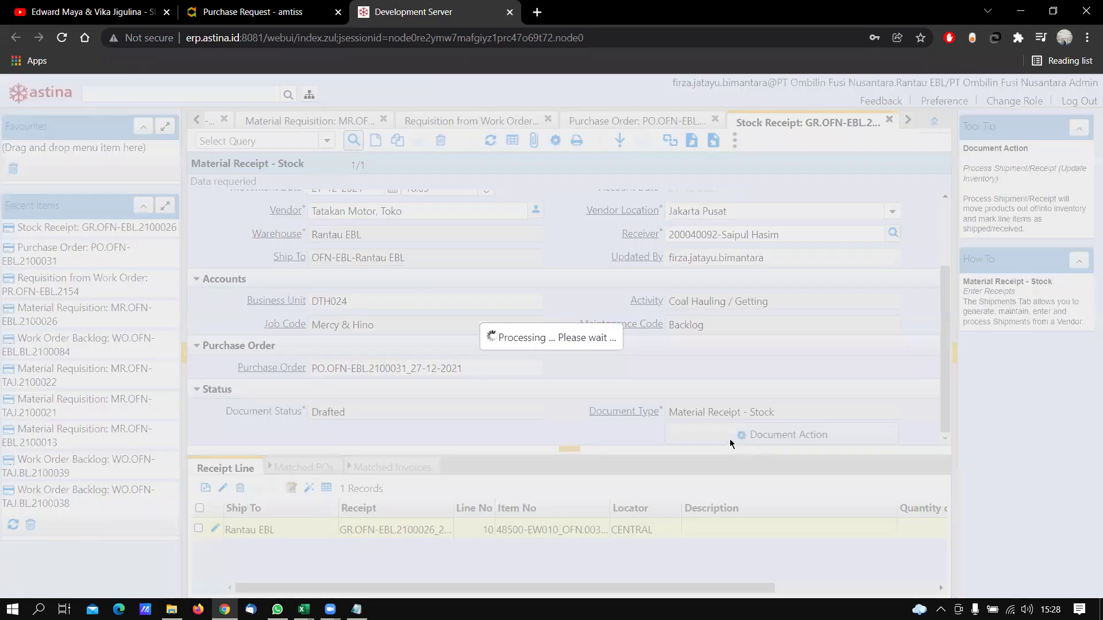
{"action": "left_click", "coordinate": [709, 424]}
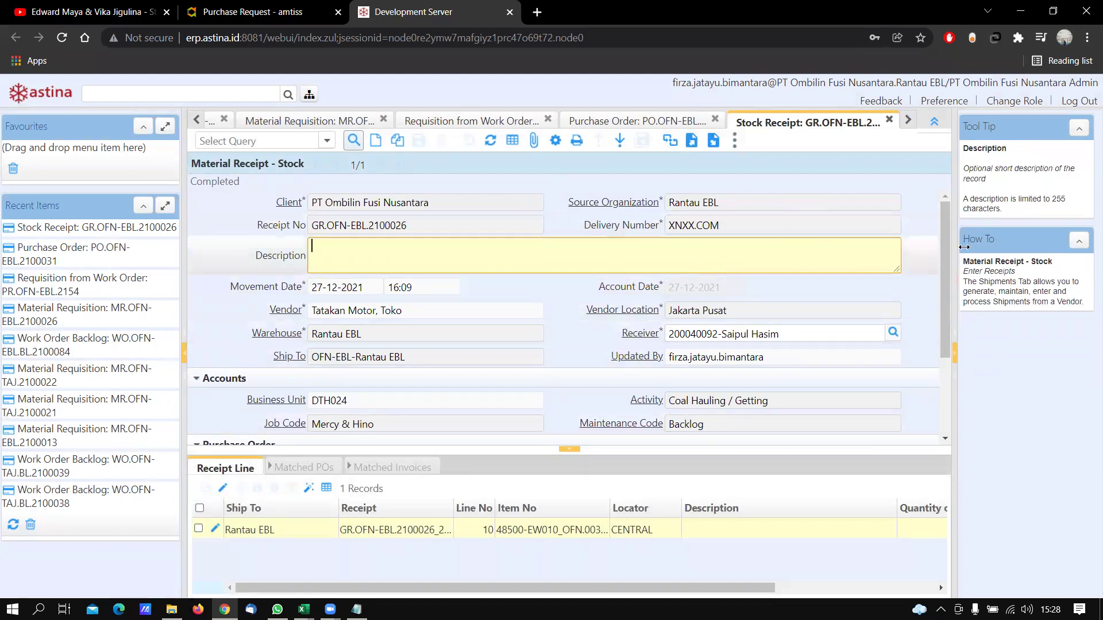
{"action": "left_click", "coordinate": [954, 353]}
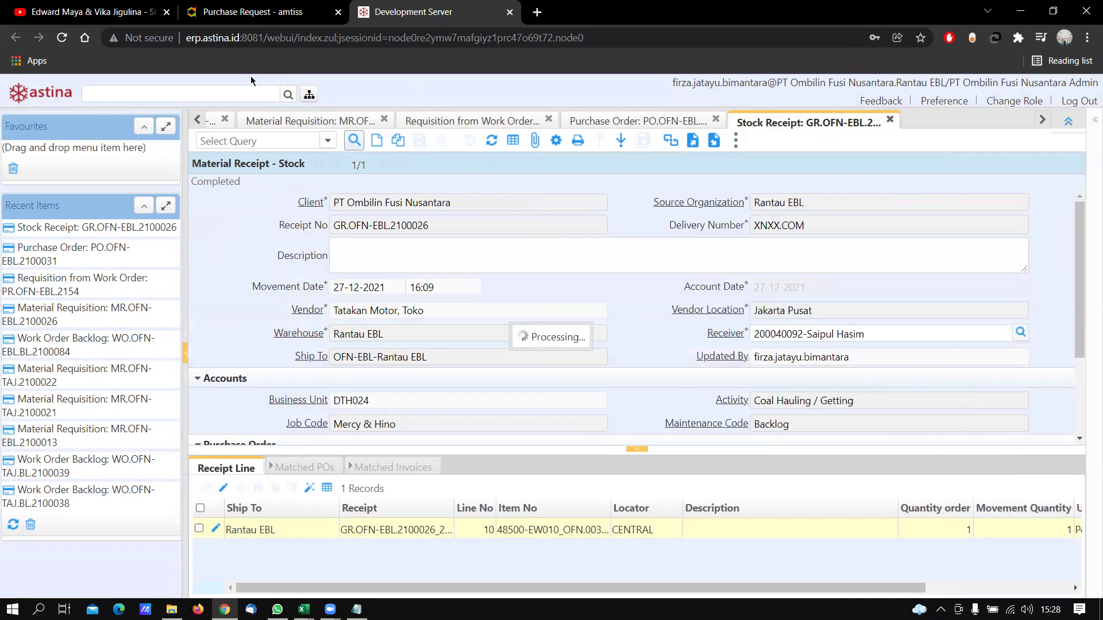
Look up item 48500-EW010 in the Item Storage window, then close it
{"action": "left_click", "coordinate": [309, 95]}
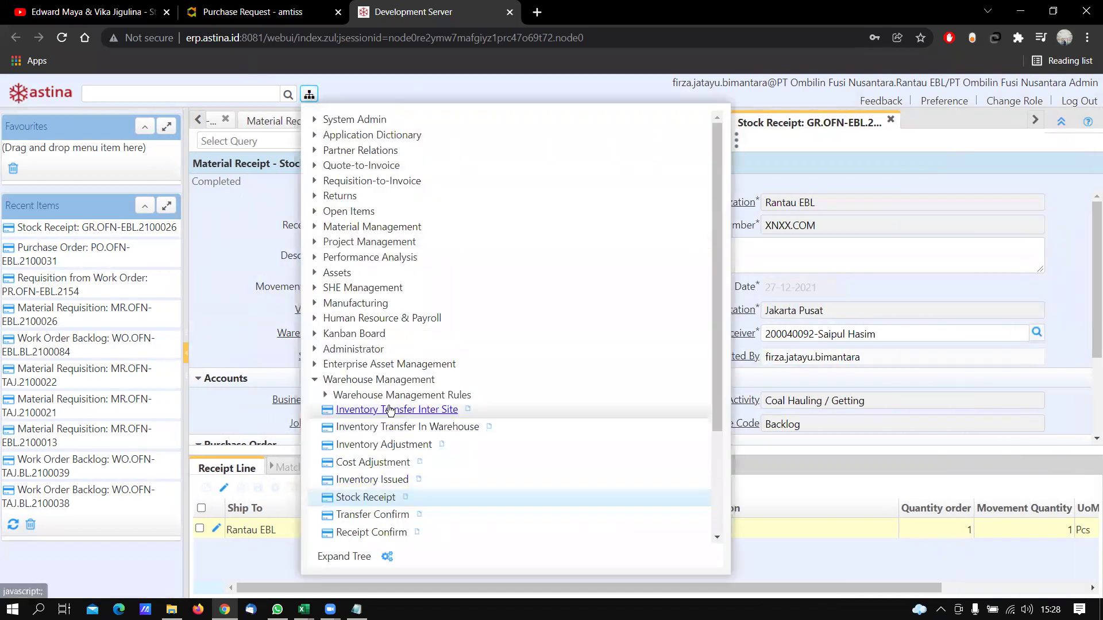
{"action": "left_click", "coordinate": [325, 395]}
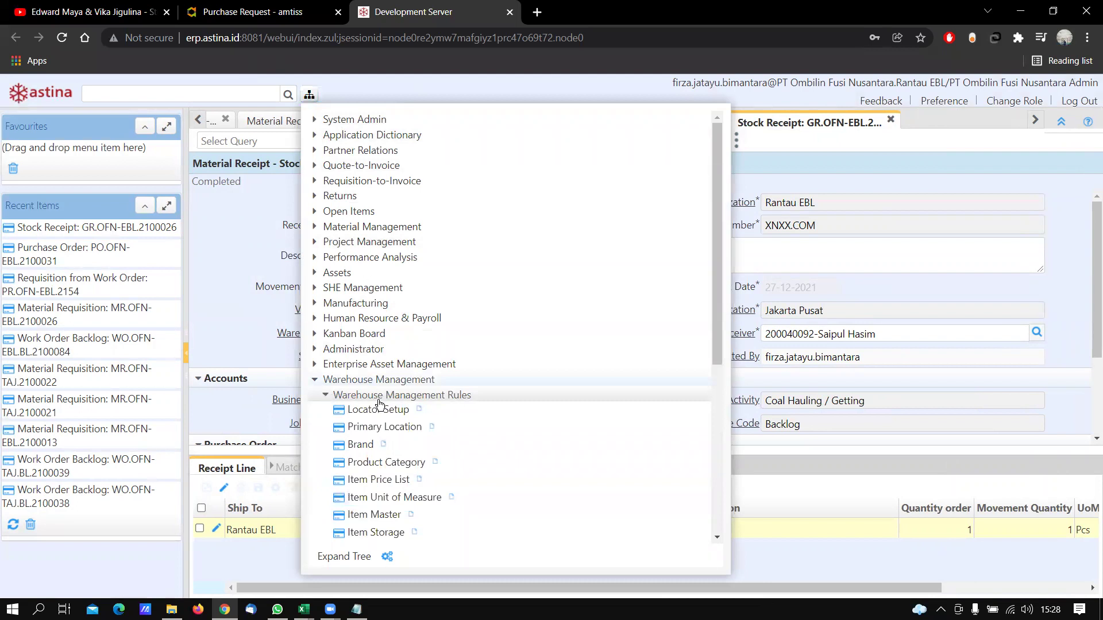
{"action": "scroll", "coordinate": [370, 425], "scroll_direction": "down", "scroll_amount": 3}
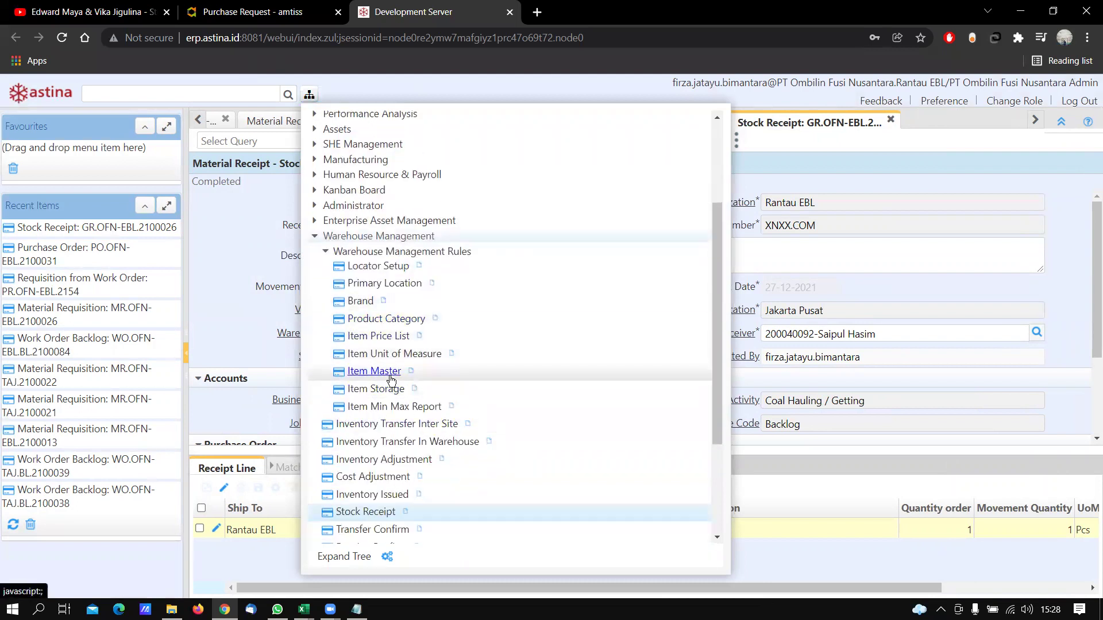
{"action": "left_click", "coordinate": [391, 387]}
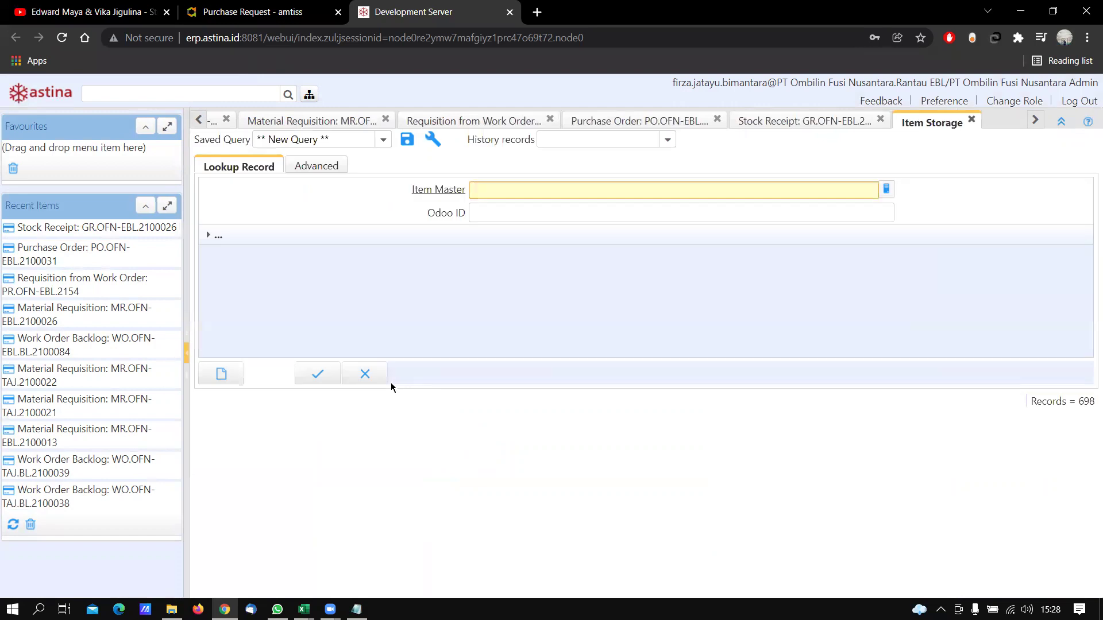
{"action": "type", "text": "48500-ew010"}
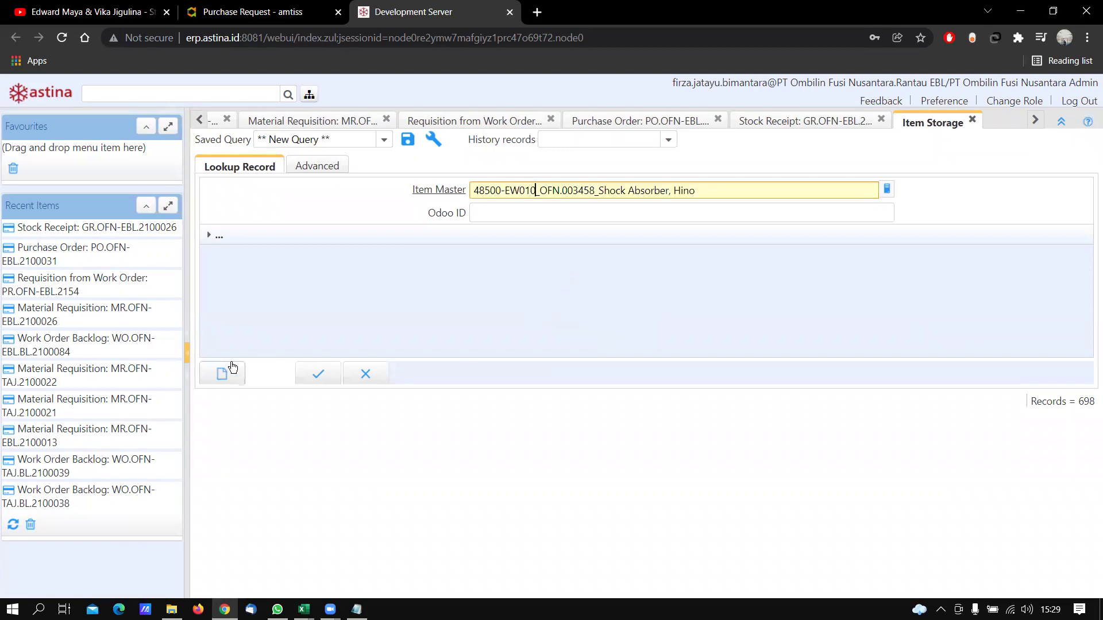
{"action": "left_click", "coordinate": [972, 120]}
Review item 48500-EW010's stock transactions in Item Master, including the Vendor Receipts entry of 1
{"action": "left_click", "coordinate": [310, 95]}
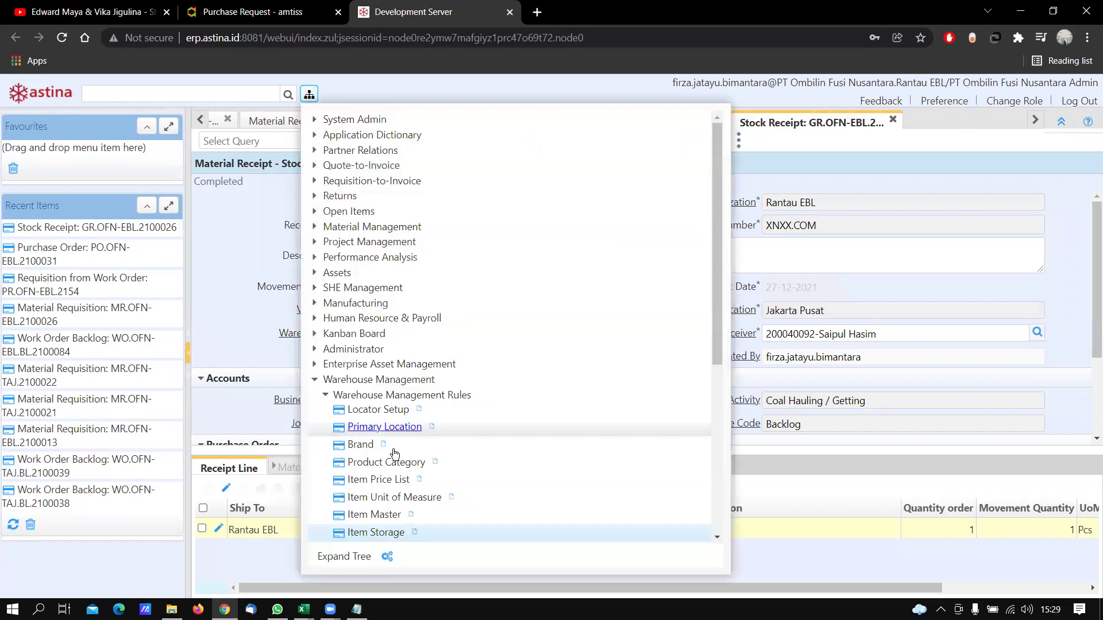
{"action": "left_click", "coordinate": [396, 514]}
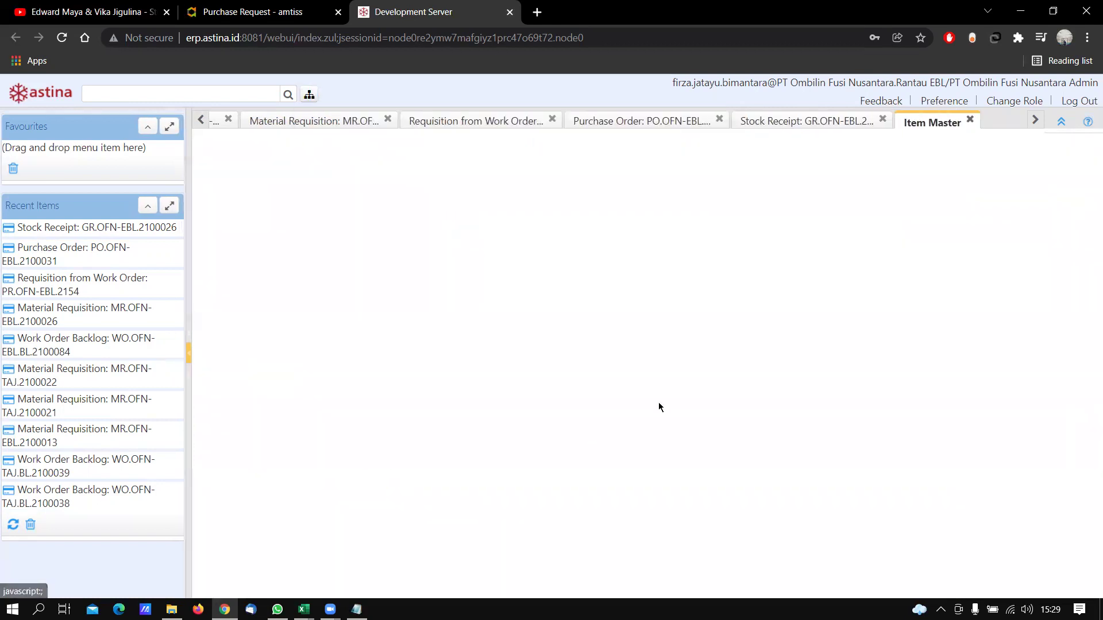
{"action": "type", "text": "4"}
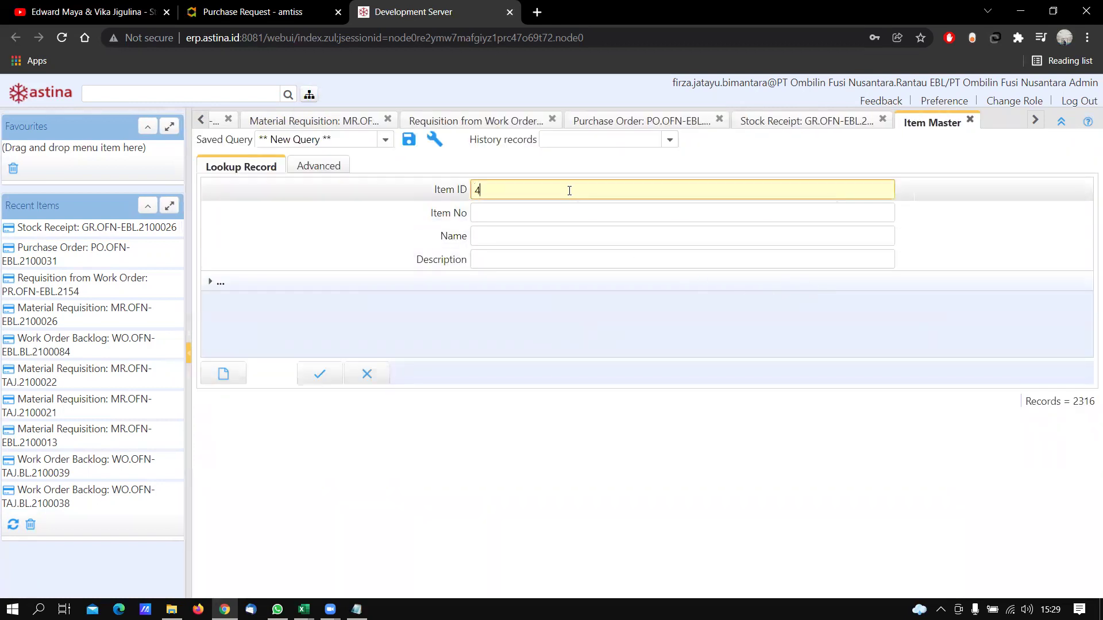
{"action": "type", "text": "8500-ew010"}
{"action": "key", "text": "Return"}
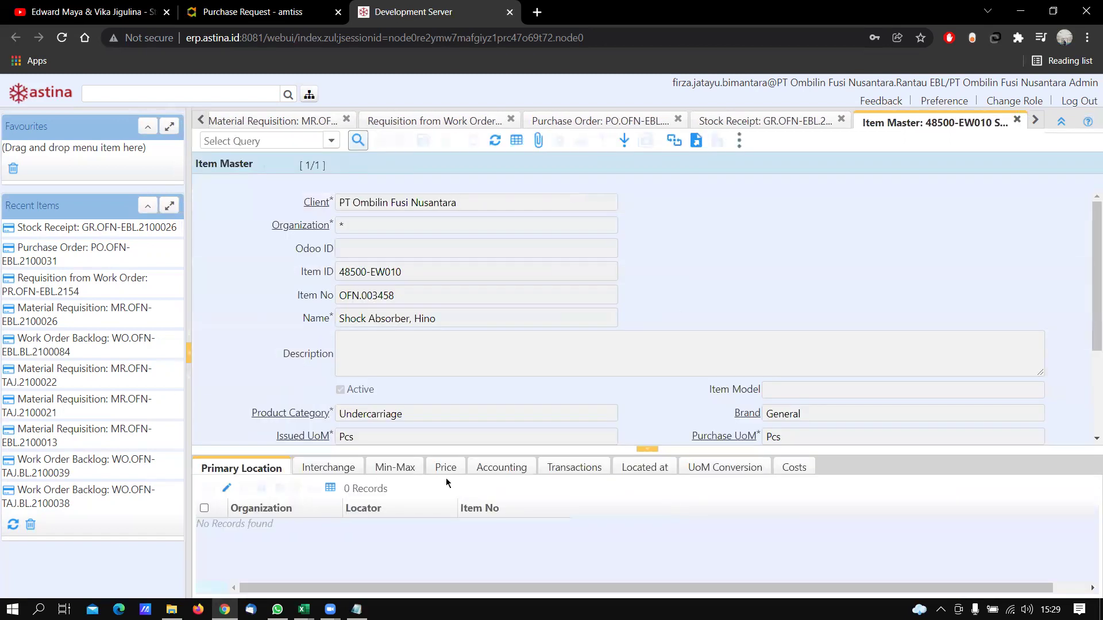
{"action": "left_click", "coordinate": [563, 470]}
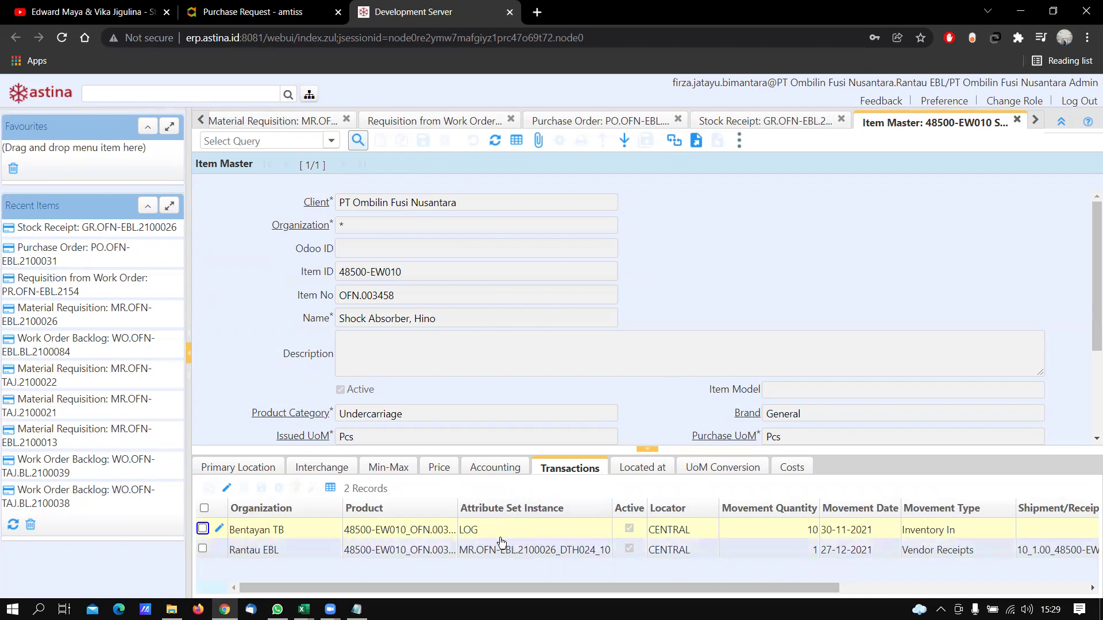
{"action": "scroll", "coordinate": [497, 588], "scroll_direction": "right", "scroll_amount": 5}
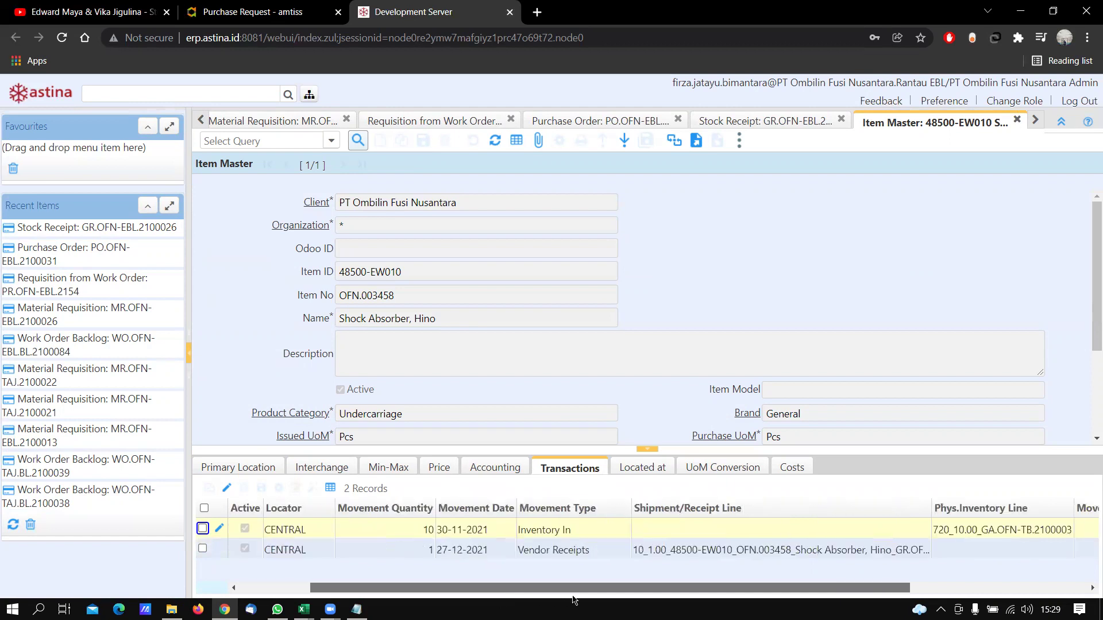
{"action": "scroll", "coordinate": [497, 588], "scroll_direction": "right", "scroll_amount": 3}
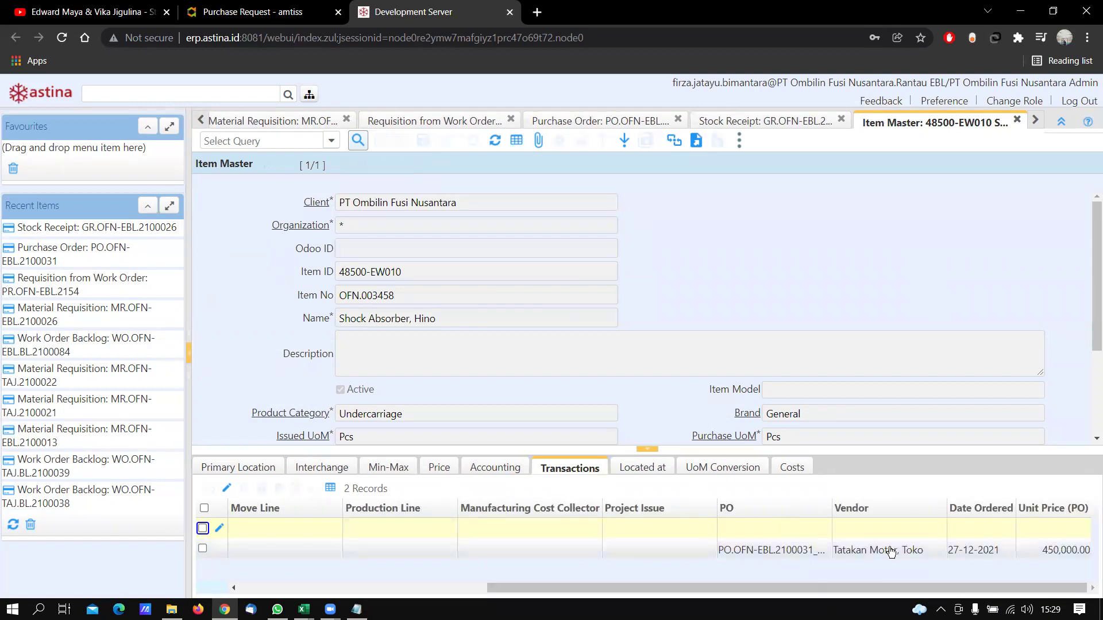
Close the item record and paste GR.OFN-EBL.2100026 after 'Inv' on the notes' GR line
{"action": "left_click", "coordinate": [1017, 120]}
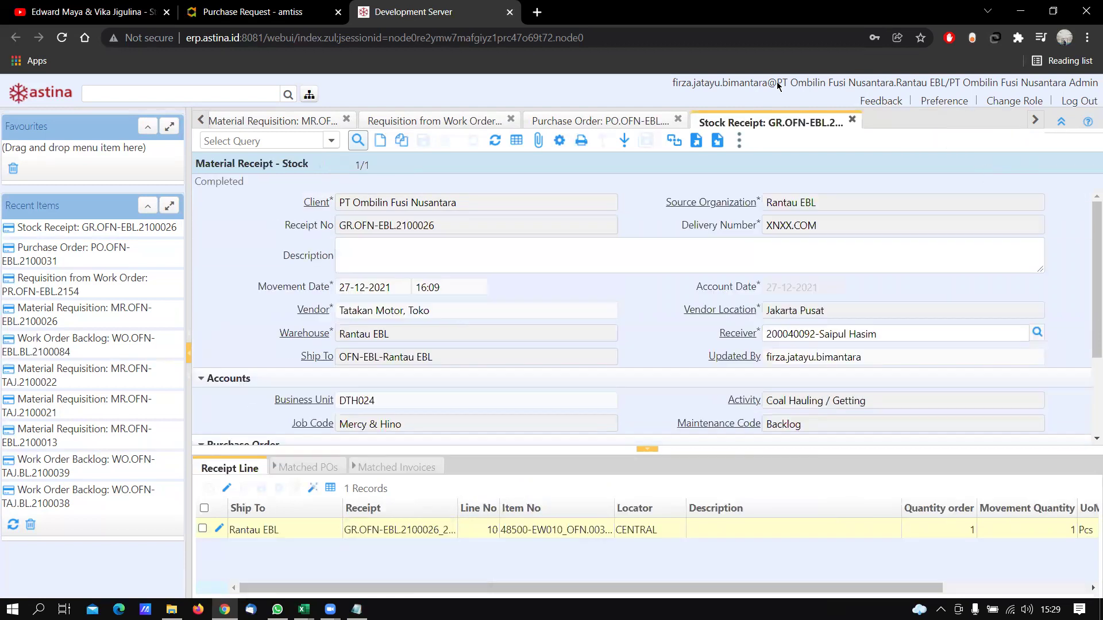
{"action": "key", "text": "alt+Tab"}
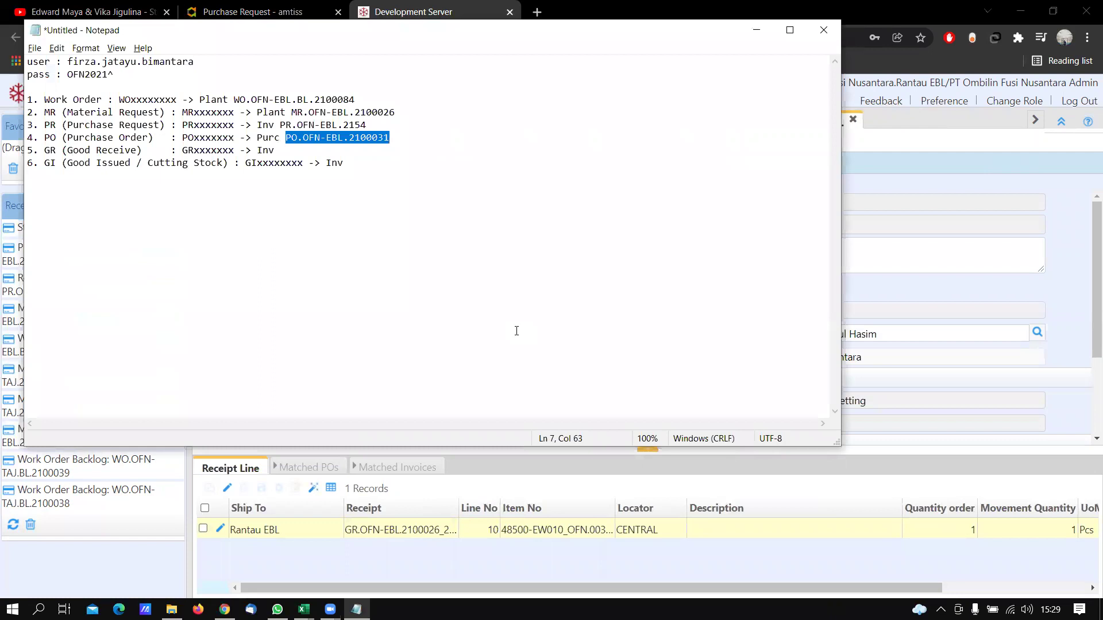
{"action": "key", "text": "alt+Tab"}
{"action": "left_click_drag", "start_coordinate": [456, 228], "coordinate": [256, 220]}
{"action": "key", "text": "ctrl+c"}
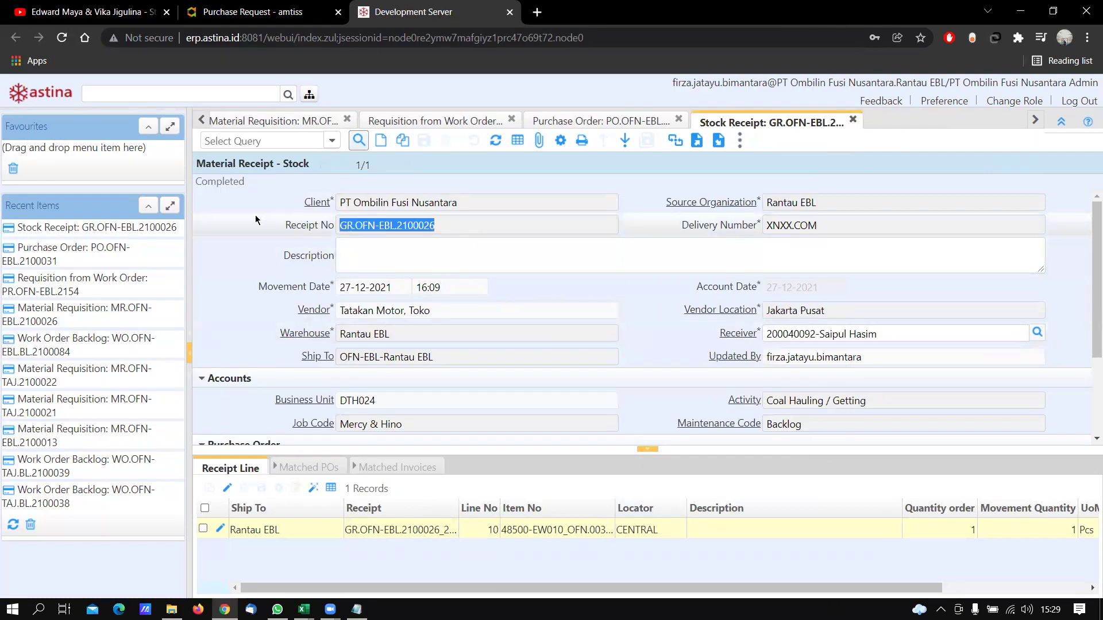
{"action": "key", "text": "alt+Tab"}
{"action": "left_click", "coordinate": [395, 155]}
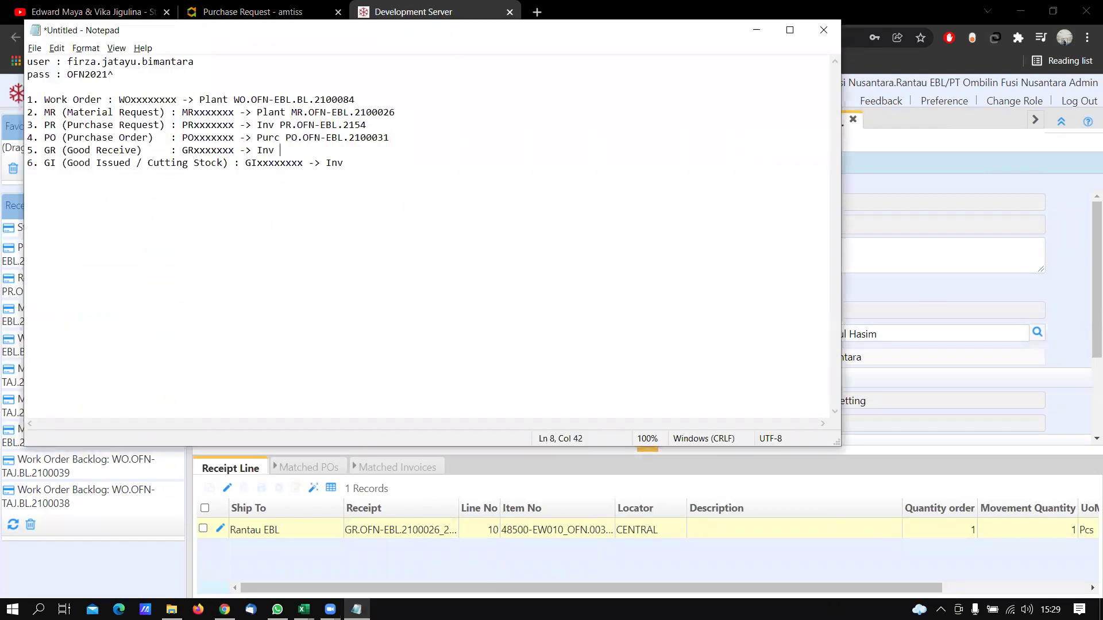
{"action": "key", "text": "ctrl+v"}
Start a new Inventory Issued document from Warehouse Management
{"action": "key", "text": "alt+Tab"}
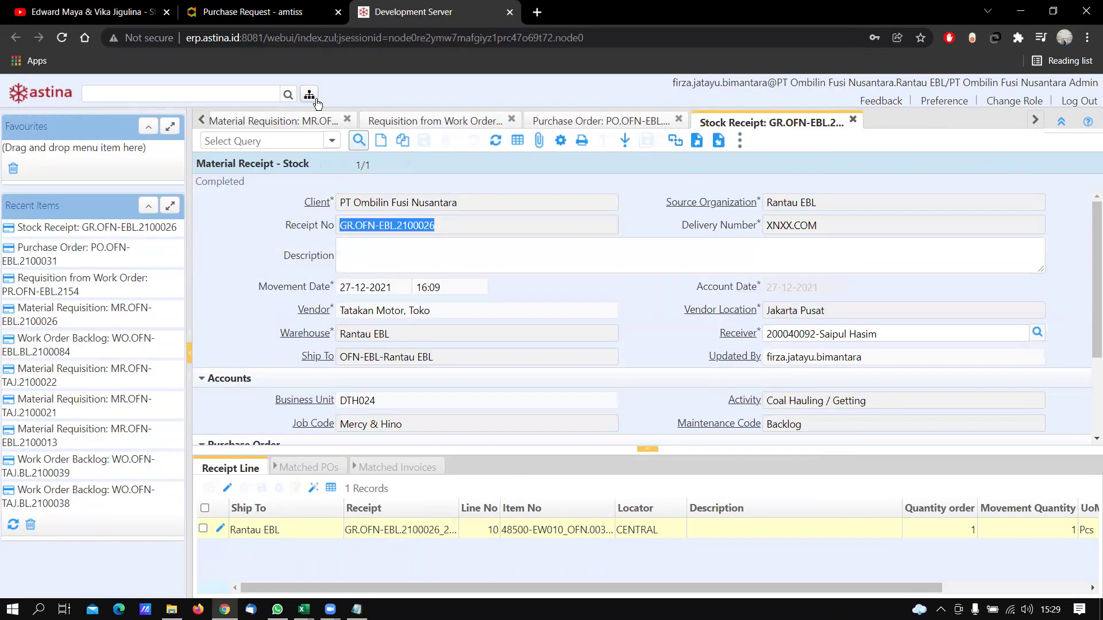
{"action": "left_click", "coordinate": [309, 93]}
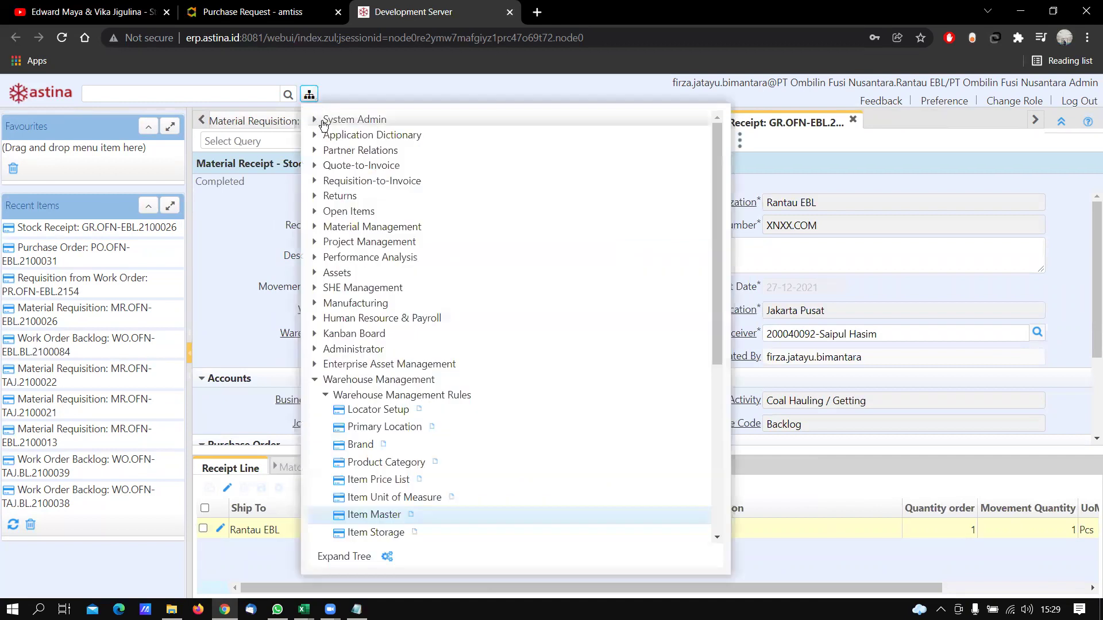
{"action": "left_click", "coordinate": [327, 395]}
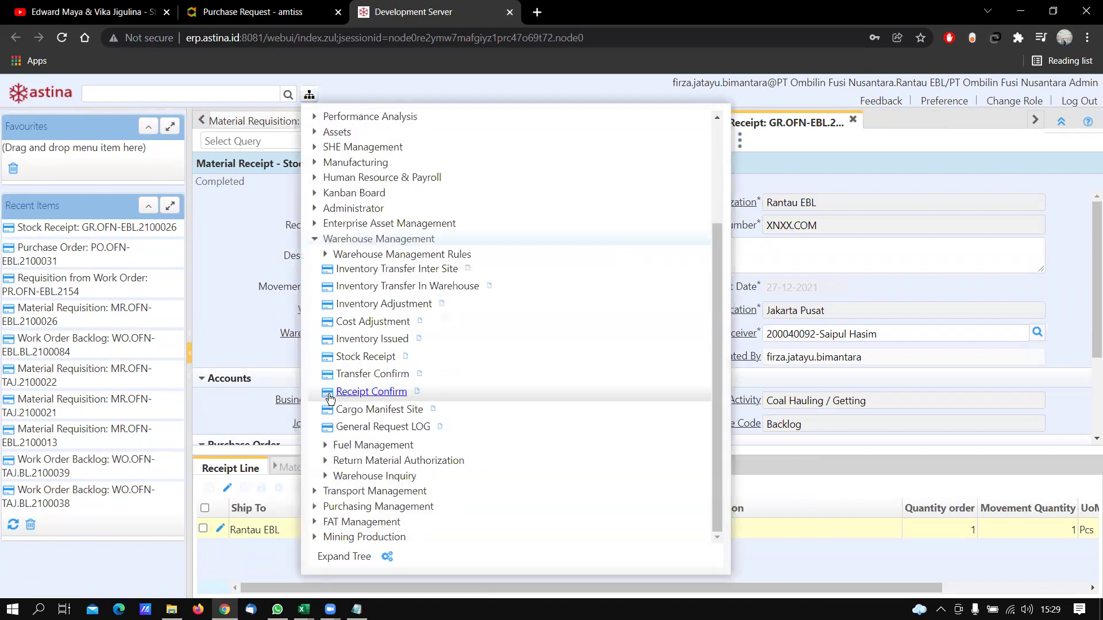
{"action": "left_click", "coordinate": [404, 341]}
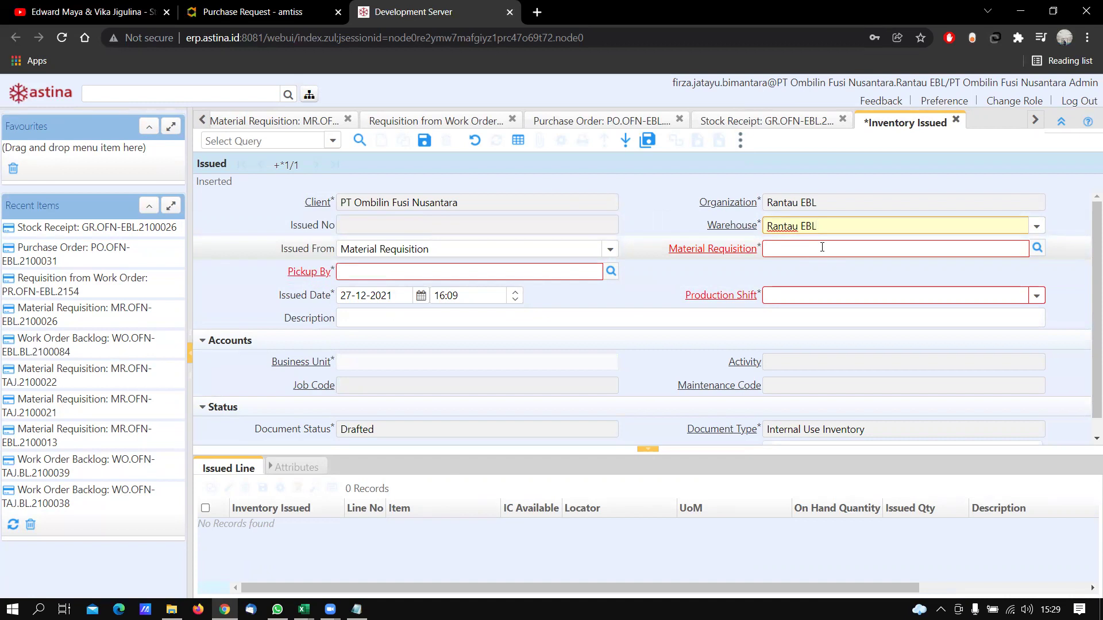
Copy MR.OFN-EBL.2100026 from the notes into the Material Requisition field
{"action": "key", "text": "alt+Tab"}
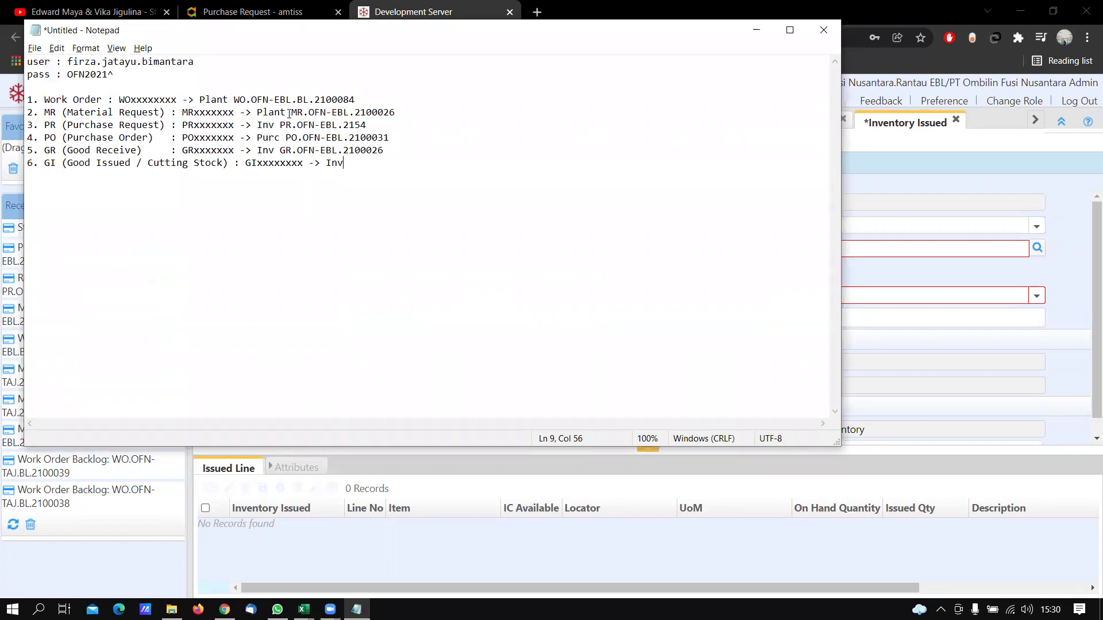
{"action": "left_click_drag", "start_coordinate": [289, 113], "coordinate": [421, 110]}
{"action": "key", "text": "ctrl+c"}
{"action": "key", "text": "alt+Tab"}
{"action": "left_click", "coordinate": [808, 255]}
{"action": "key", "text": "ctrl+v"}
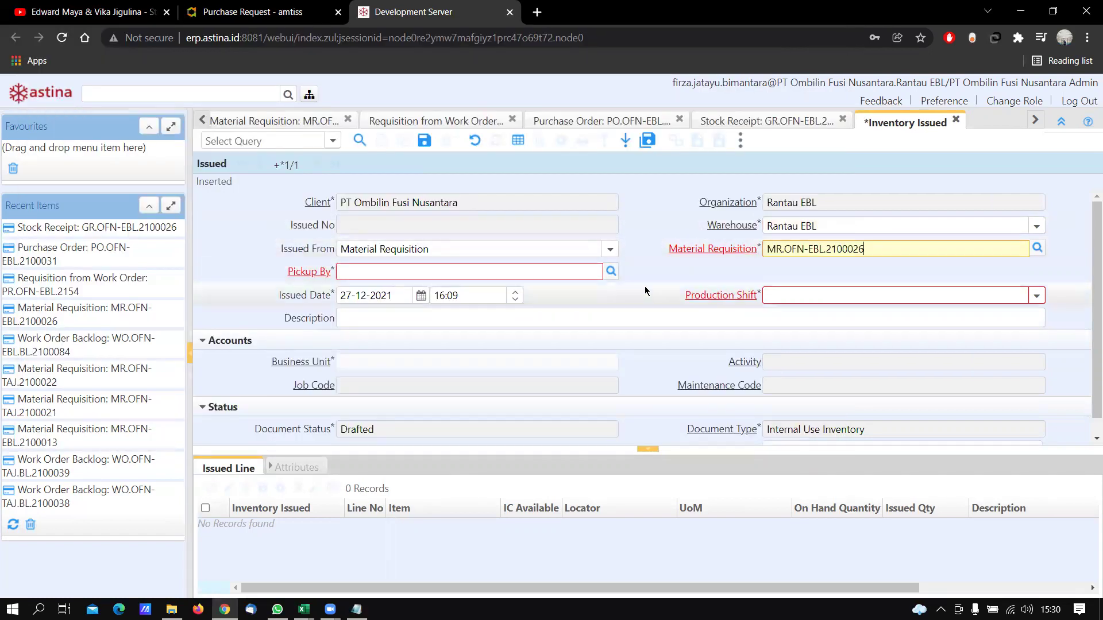
{"action": "left_click", "coordinate": [545, 271]}
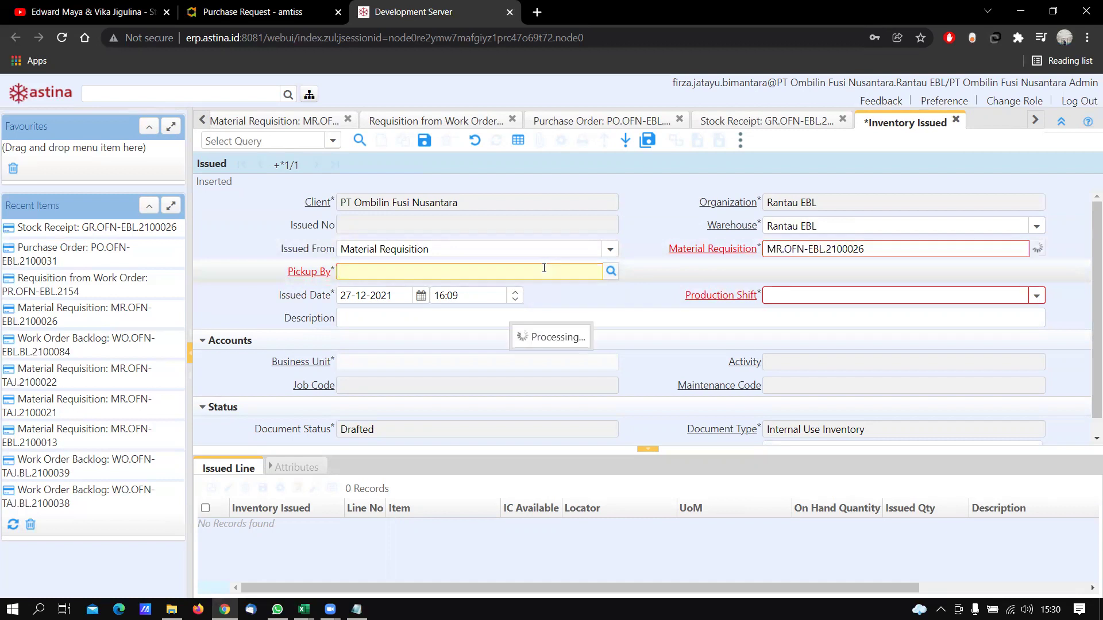
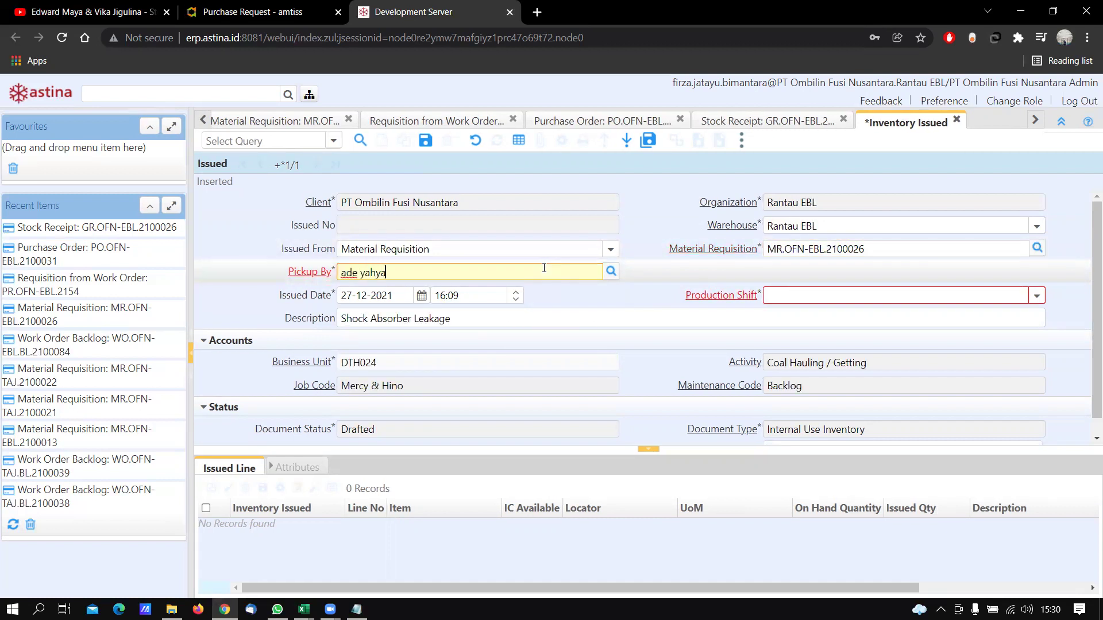
Set the pickup employee and Day Shift, then save the issue as GI.OFN-EBL.2100011
{"action": "key", "text": "Tab"}
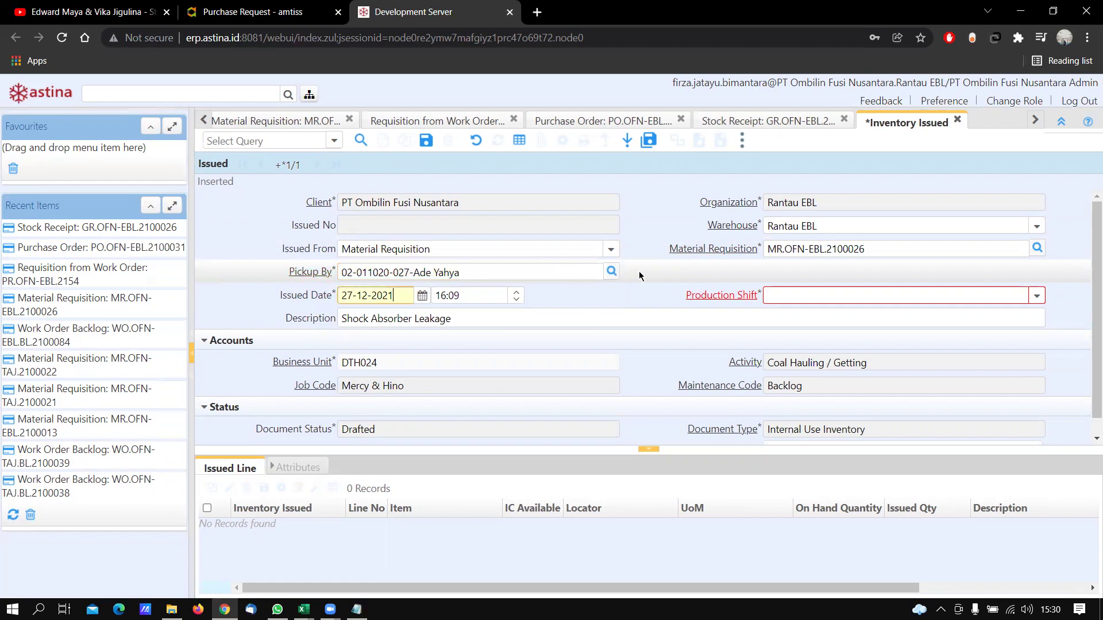
{"action": "left_click", "coordinate": [1036, 295]}
{"action": "left_click", "coordinate": [1010, 316]}
{"action": "left_click", "coordinate": [973, 310]}
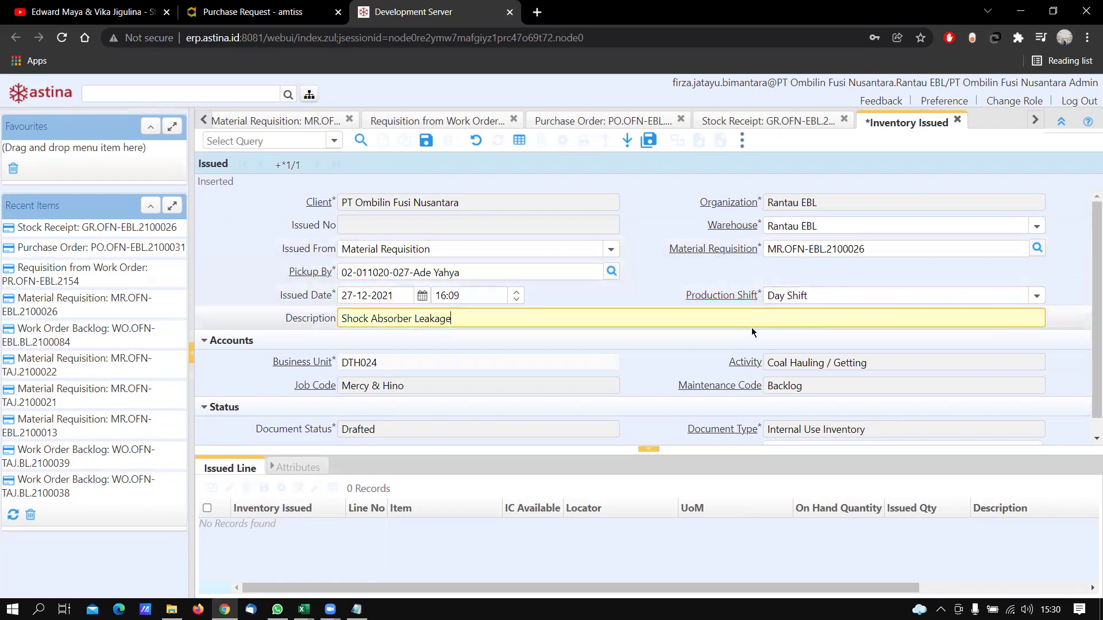
{"action": "scroll", "coordinate": [702, 303], "scroll_direction": "down", "scroll_amount": 1}
{"action": "scroll", "coordinate": [702, 302], "scroll_direction": "up", "scroll_amount": 1}
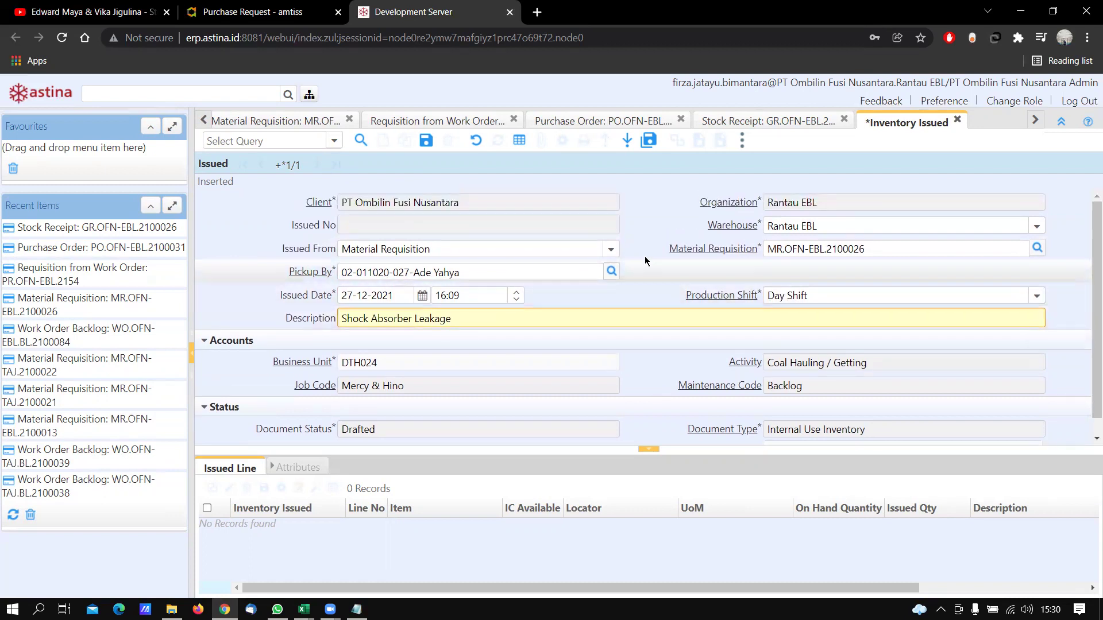
{"action": "left_click", "coordinate": [418, 144]}
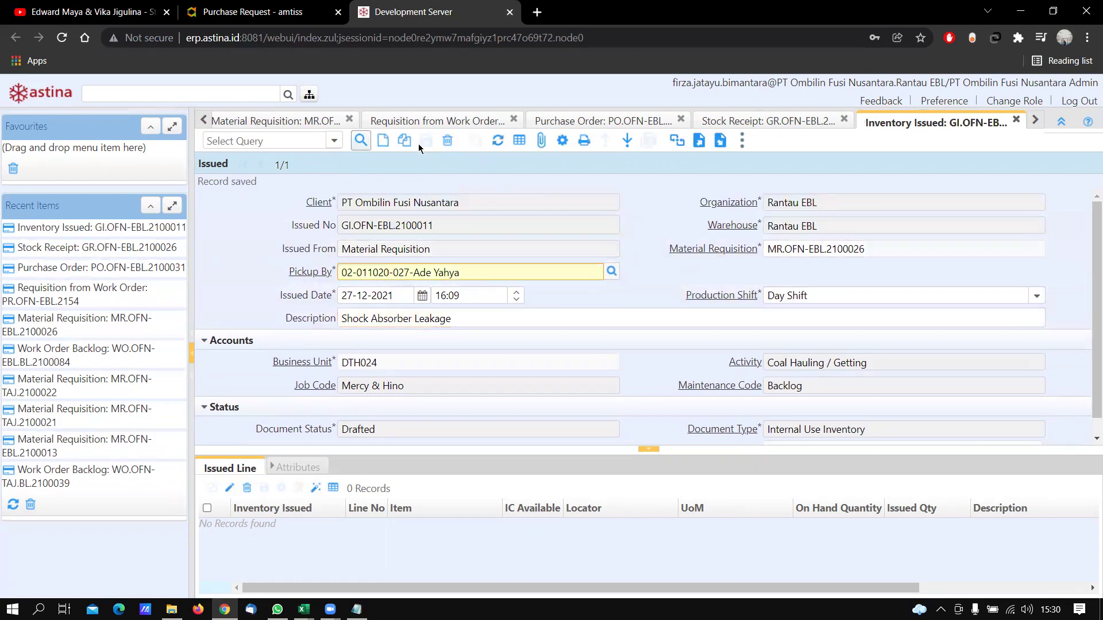
Create the Shock Absorber, Hino line (qty 1) from the requisition and bring up Complete
{"action": "left_click", "coordinate": [562, 140]}
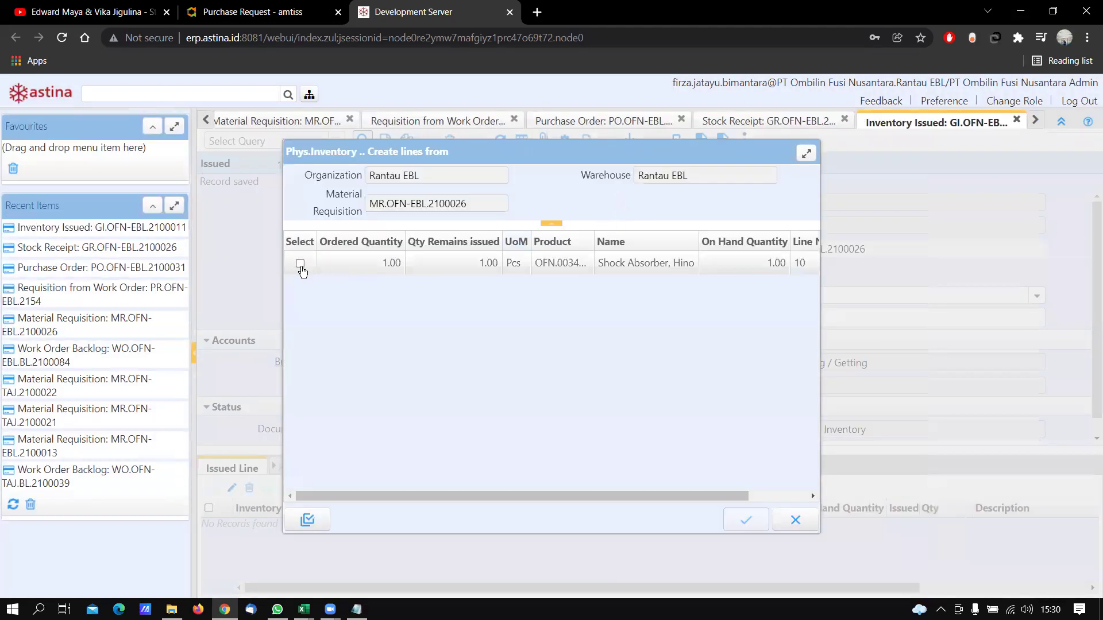
{"action": "left_click", "coordinate": [300, 265]}
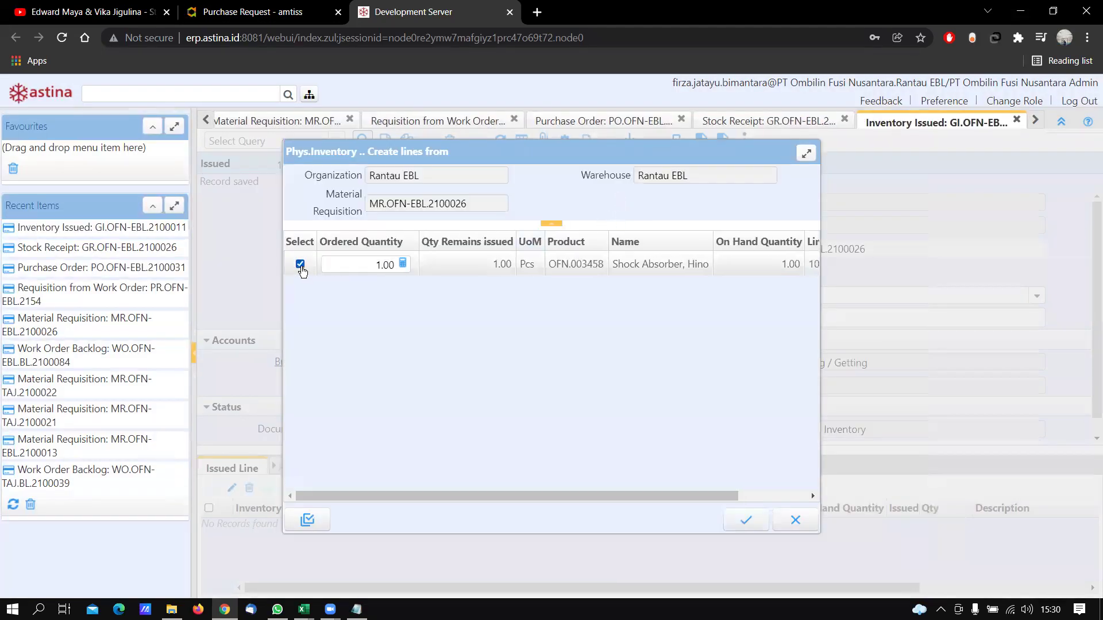
{"action": "left_click", "coordinate": [751, 518]}
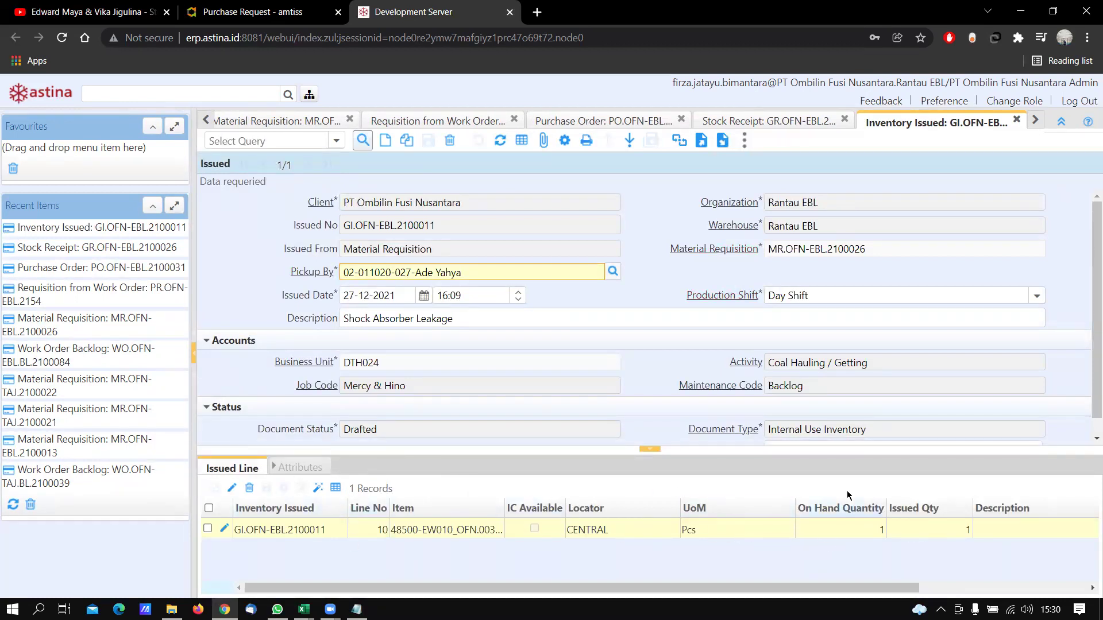
{"action": "scroll", "coordinate": [689, 403], "scroll_direction": "down", "scroll_amount": 1}
{"action": "left_click", "coordinate": [815, 435]}
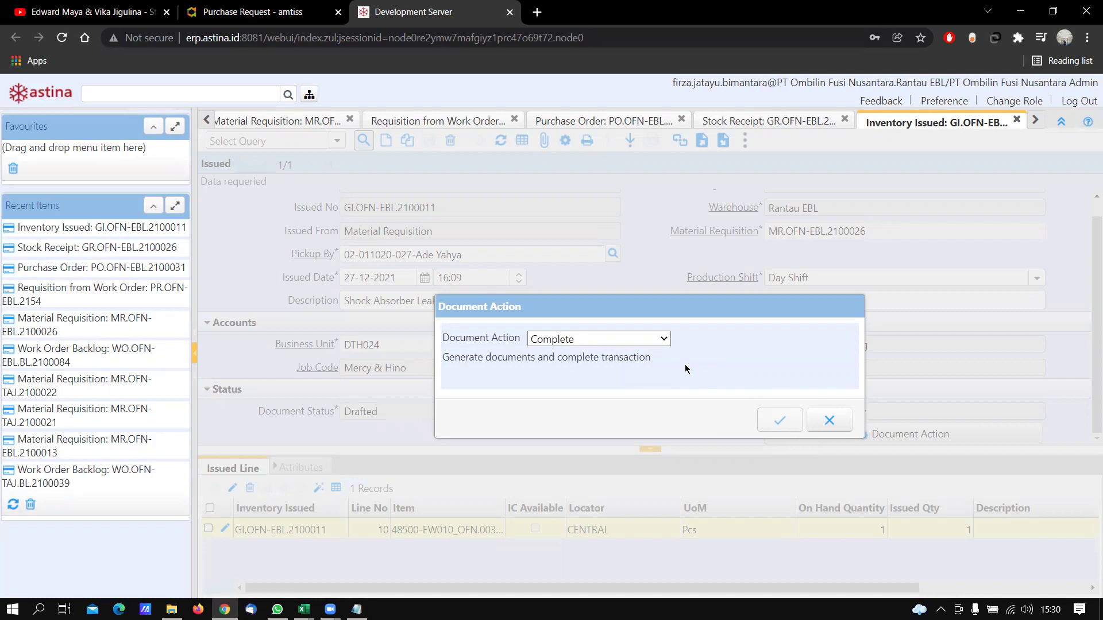
Complete inventory issue GI.OFN-EBL.2100011
{"action": "left_click", "coordinate": [660, 339]}
{"action": "left_click", "coordinate": [632, 352]}
{"action": "left_click", "coordinate": [826, 423]}
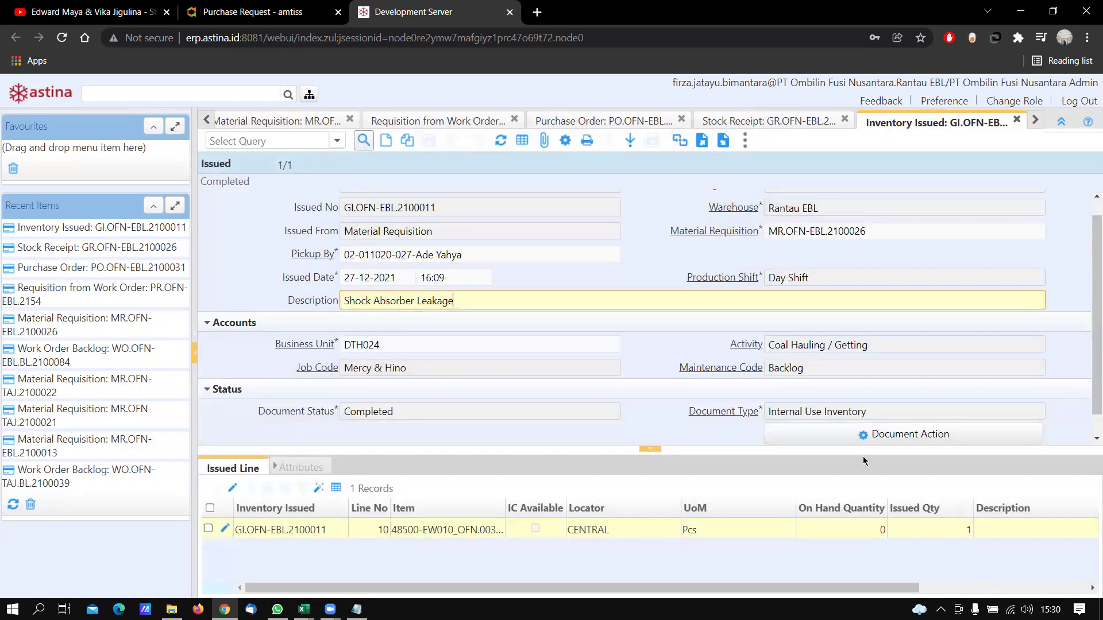
Close GI.OFN-EBL.2100011 so its document status reads Closed
{"action": "left_click", "coordinate": [867, 438]}
{"action": "left_click", "coordinate": [632, 343]}
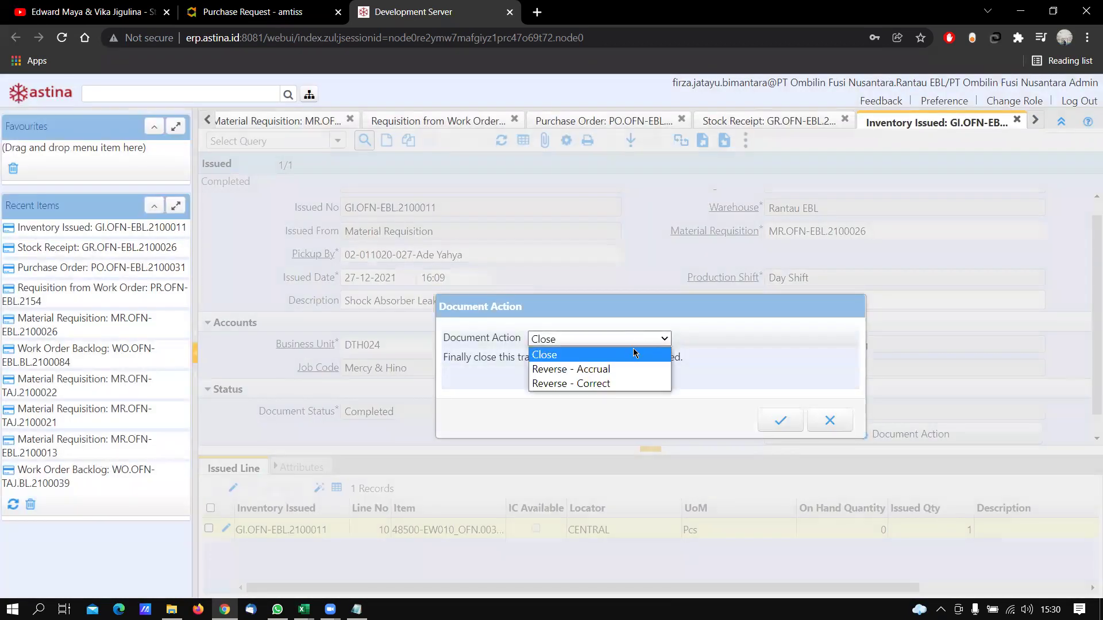
{"action": "left_click", "coordinate": [628, 357]}
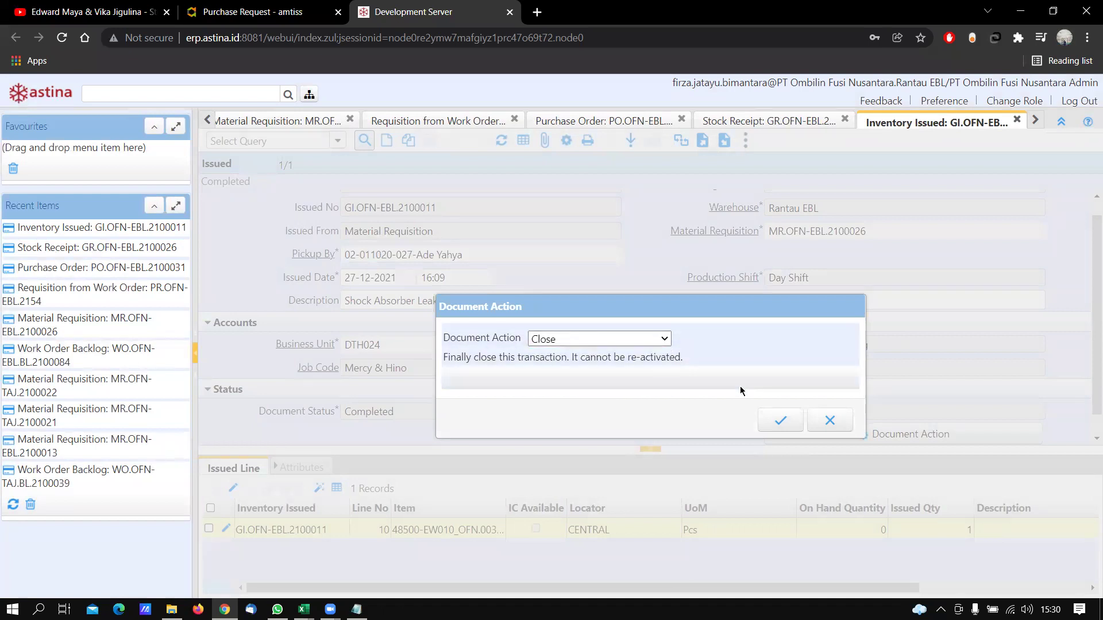
{"action": "left_click", "coordinate": [778, 422]}
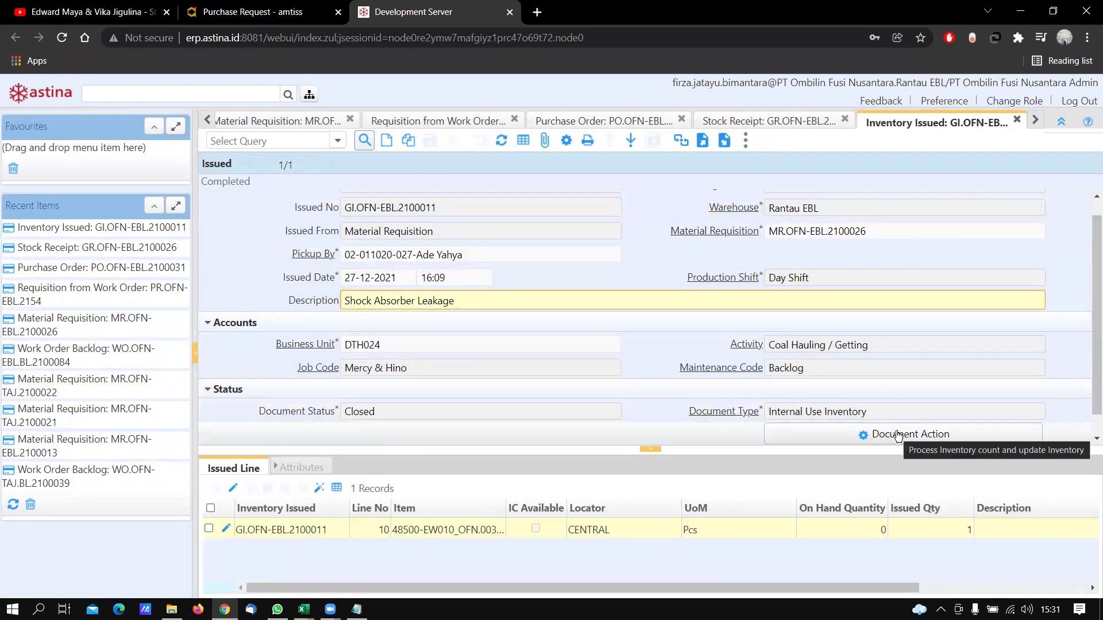
{"action": "scroll", "coordinate": [502, 271], "scroll_direction": "up", "scroll_amount": 1}
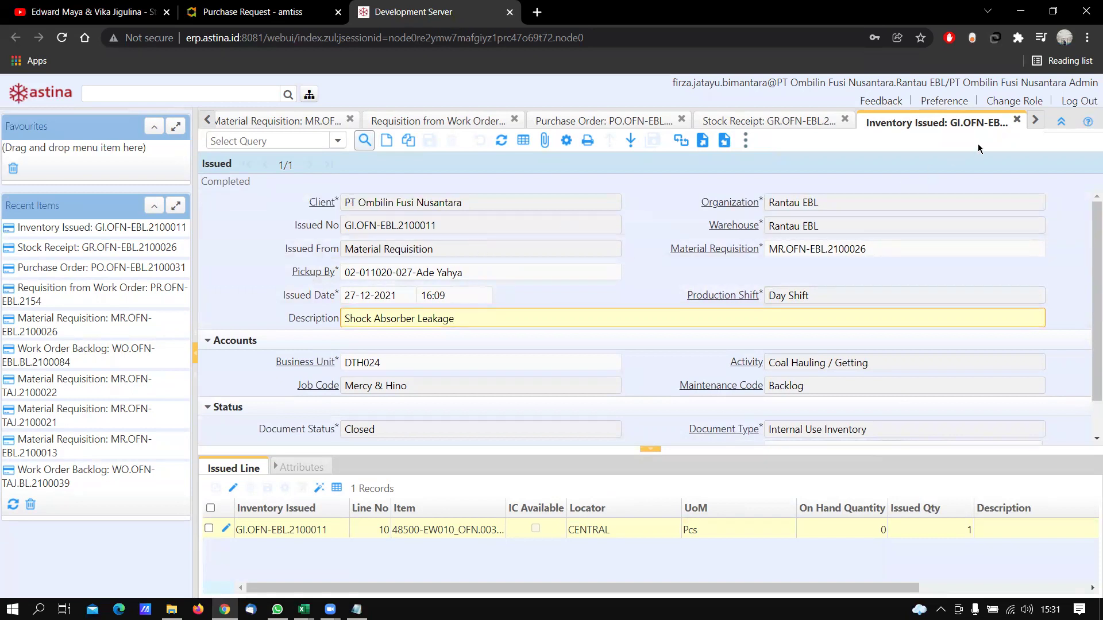
Check item 48500-EW010's Item Master transactions for the Inventory Out of -1, then return to the issue
{"action": "left_click", "coordinate": [309, 95]}
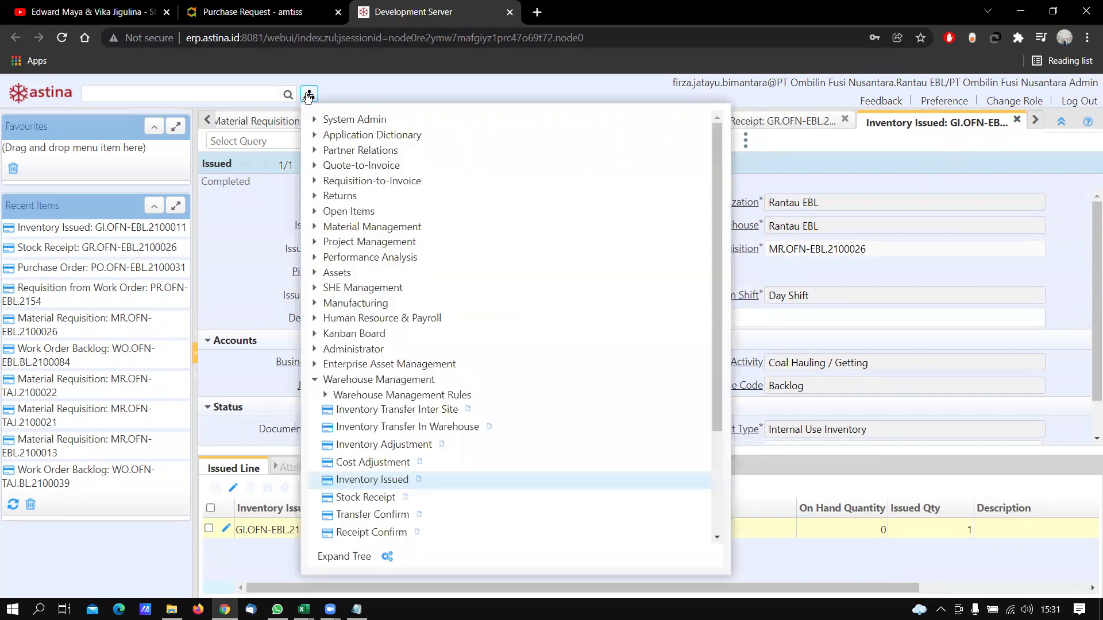
{"action": "left_click", "coordinate": [327, 395]}
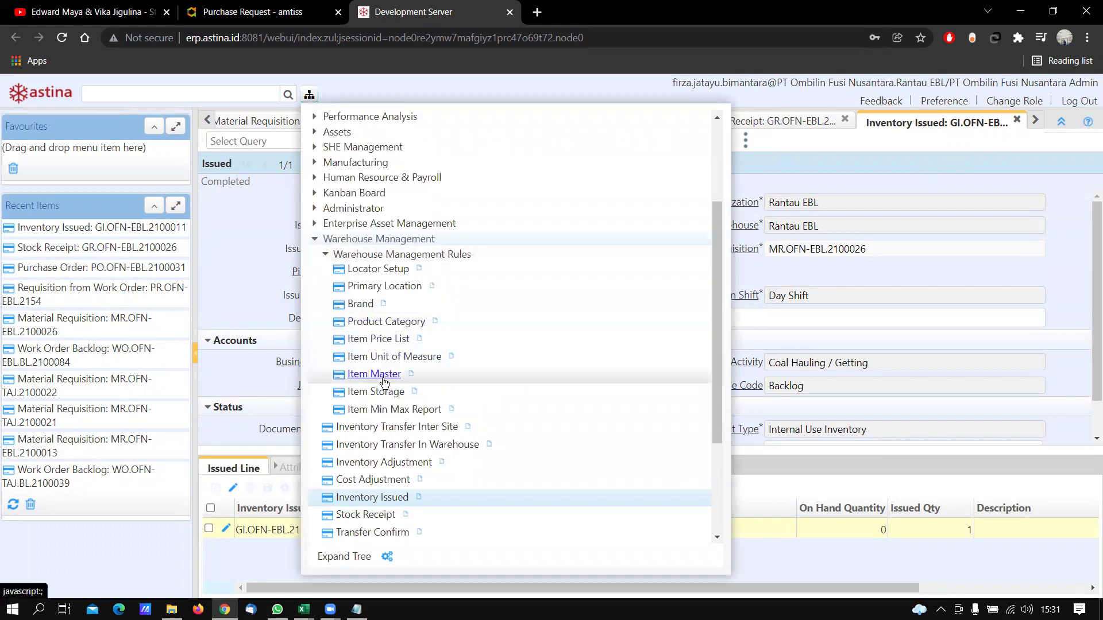
{"action": "left_click", "coordinate": [374, 375]}
{"action": "type", "text": "48"}
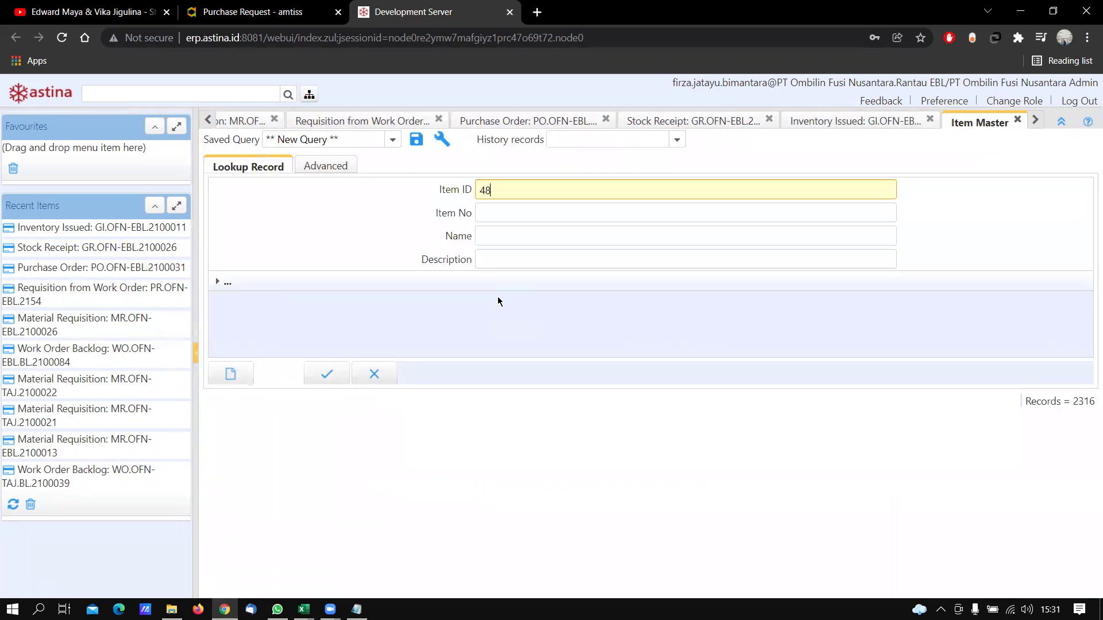
{"action": "type", "text": "500-ew010"}
{"action": "key", "text": "Return"}
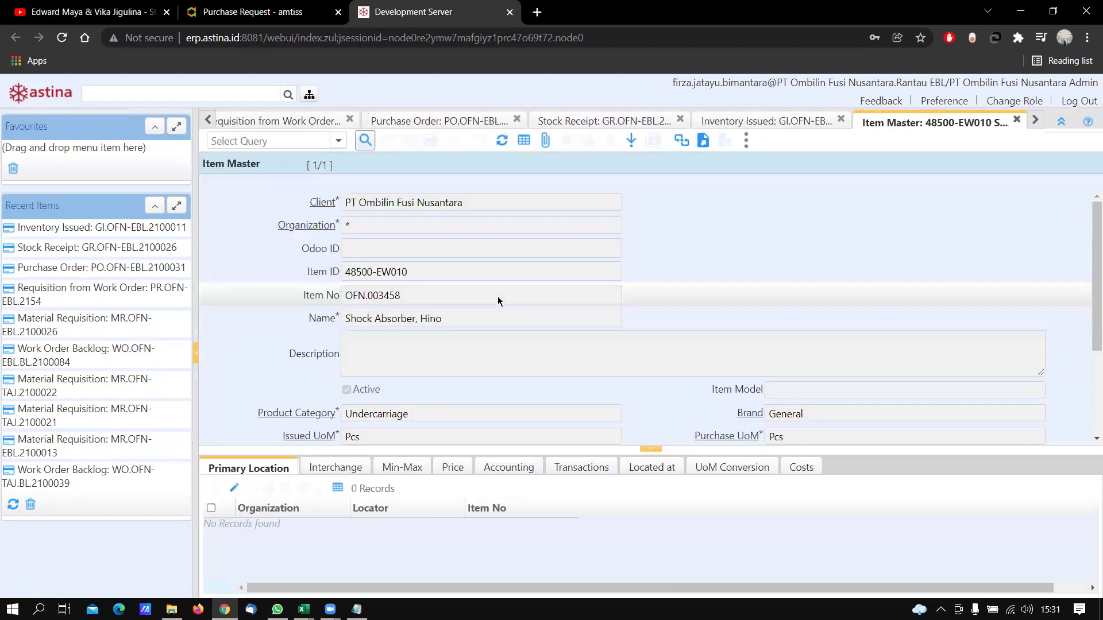
{"action": "left_click", "coordinate": [592, 468]}
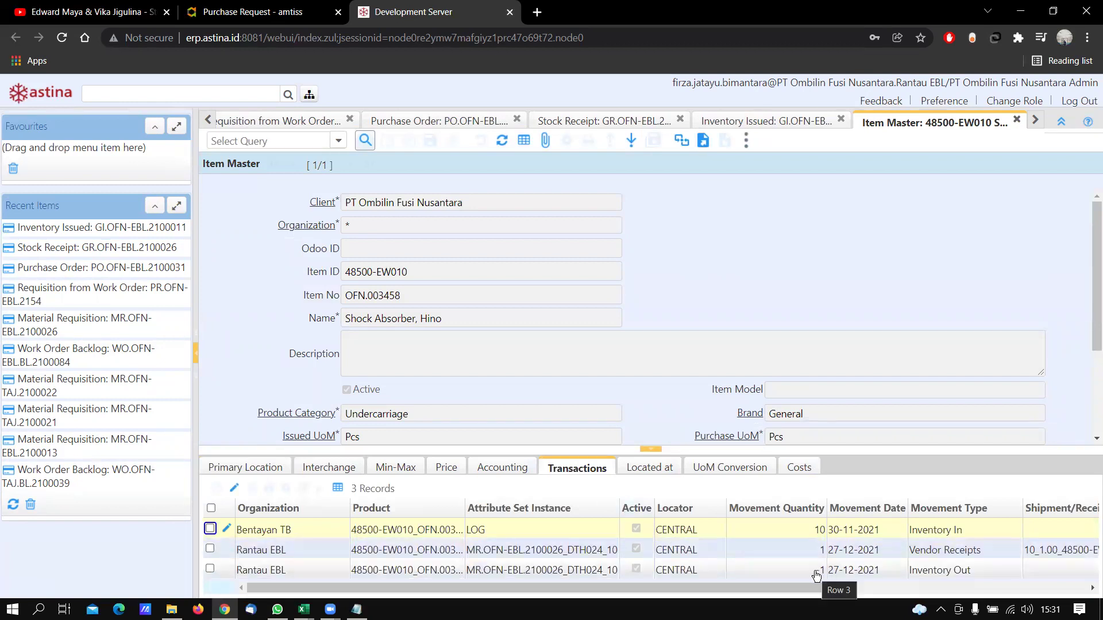
{"action": "left_click_drag", "start_coordinate": [816, 587], "coordinate": [787, 586]}
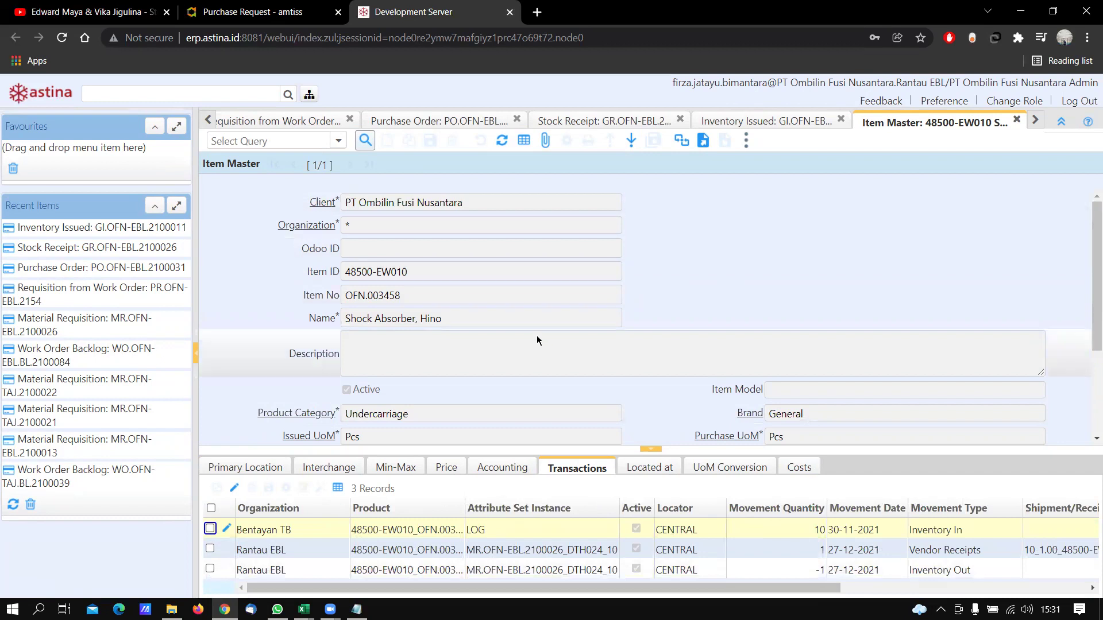
{"action": "left_click", "coordinate": [774, 122]}
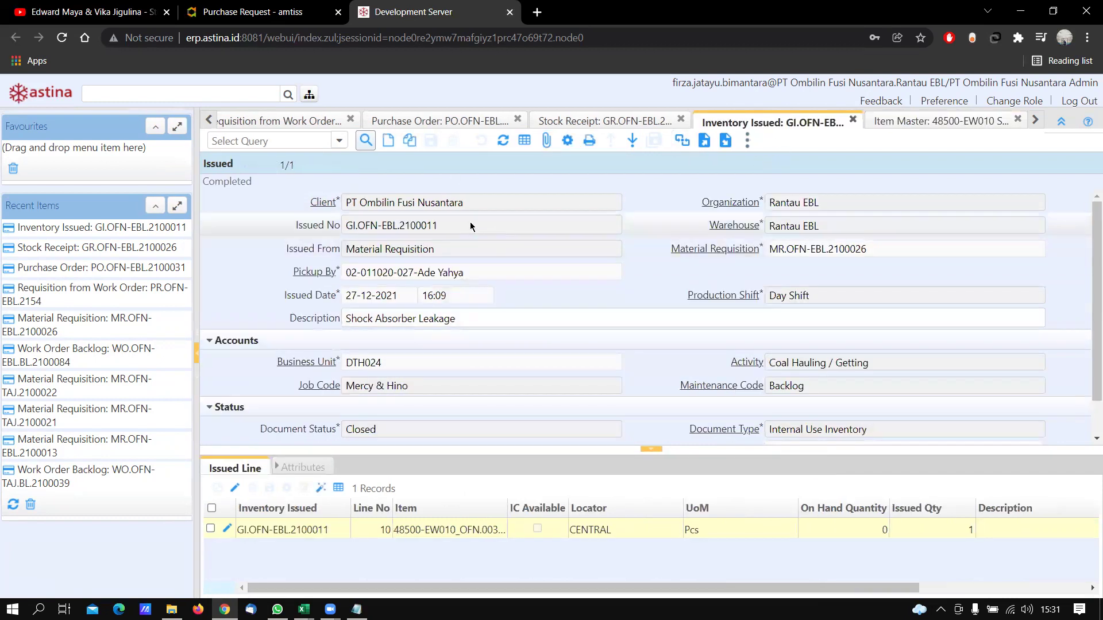
Paste GI.OFN-EBL.2100011 at the end of the notes' GI line
{"action": "key", "text": "ctrl+c"}
{"action": "key", "text": "alt+Tab"}
{"action": "left_click", "coordinate": [505, 165]}
{"action": "key", "text": "ctrl+v"}
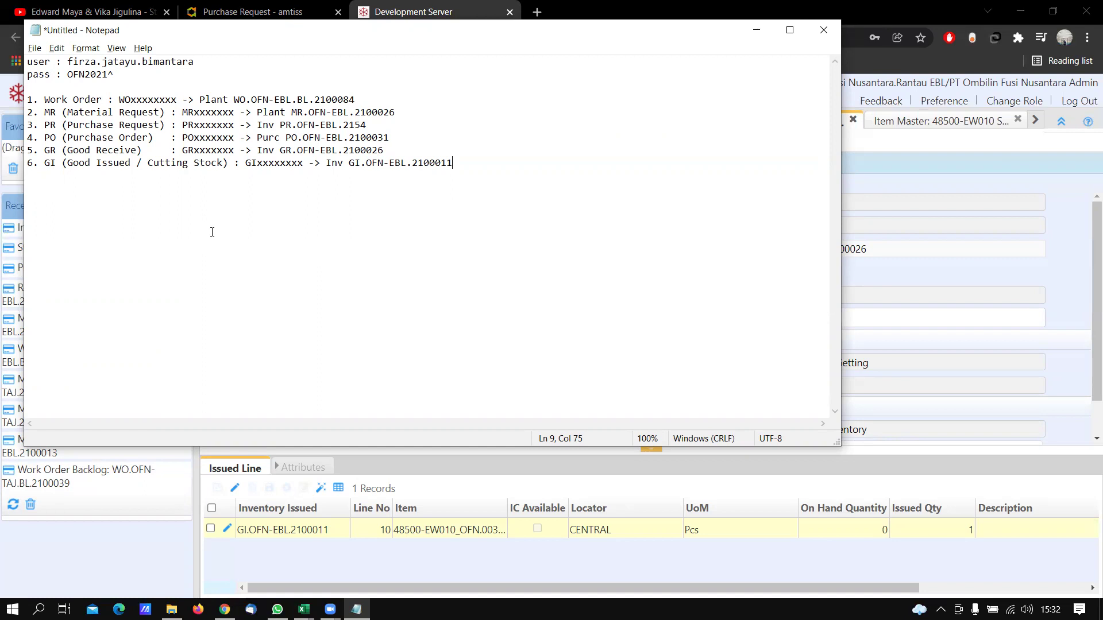
Review the work order and MR lines in the Notepad log, then move the log behind the browser
{"action": "left_click", "coordinate": [216, 100]}
{"action": "left_click", "coordinate": [279, 112]}
{"action": "left_click", "coordinate": [403, 106]}
{"action": "left_click", "coordinate": [388, 98]}
{"action": "left_click", "coordinate": [407, 106]}
{"action": "left_click_drag", "start_coordinate": [263, 41], "coordinate": [225, 129]}
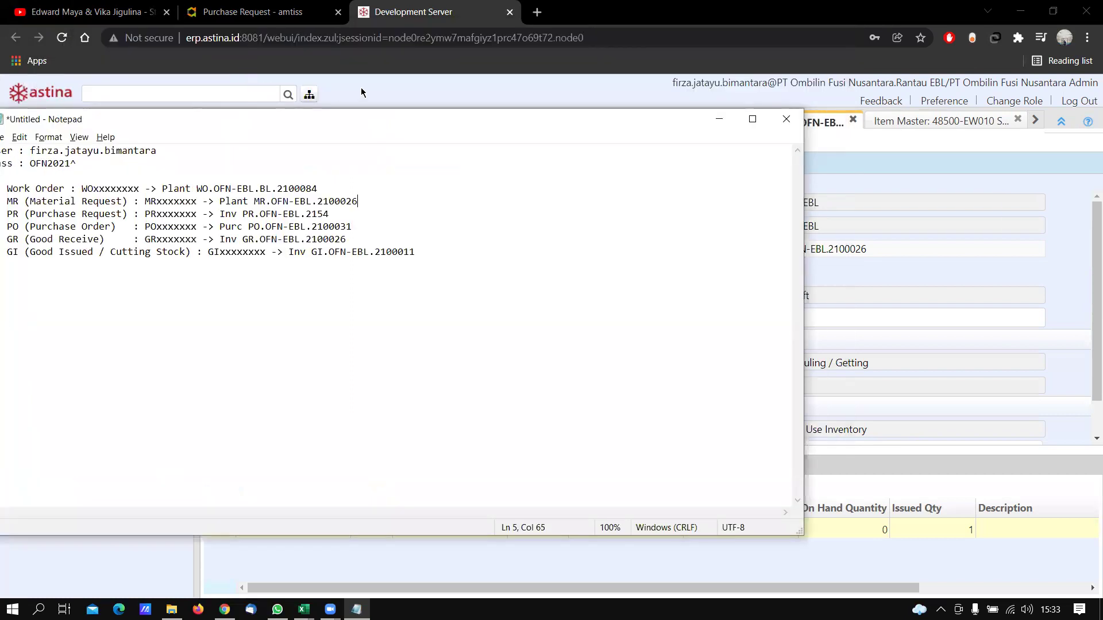
{"action": "left_click", "coordinate": [362, 92]}
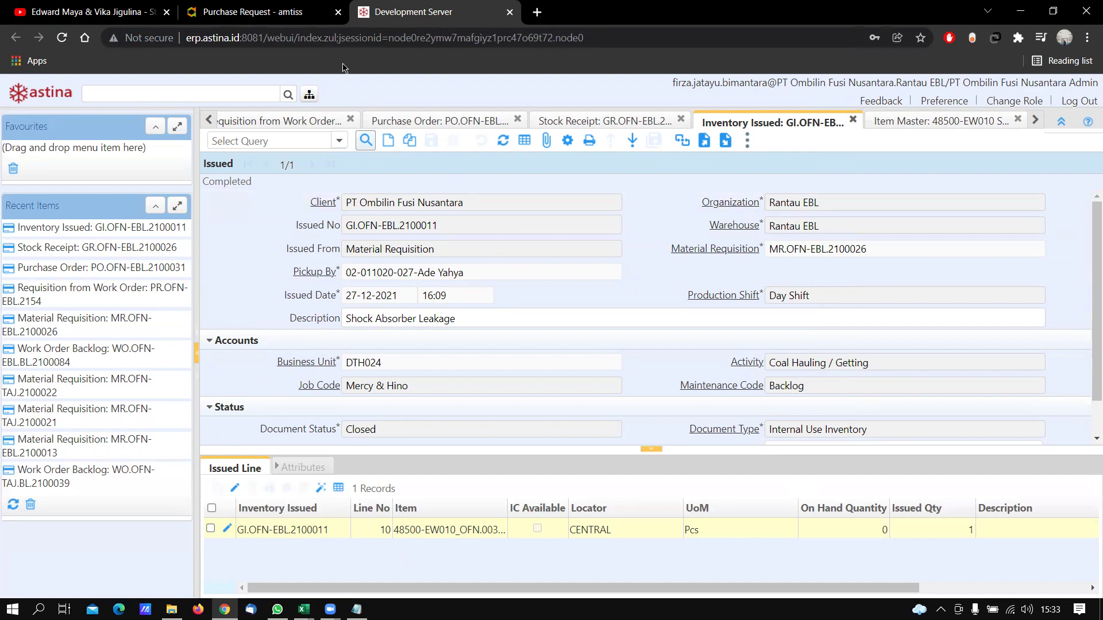
Scroll the closed GI.OFN-EBL.2100011 form and select the page's full web address
{"action": "scroll", "coordinate": [722, 410], "scroll_direction": "down", "scroll_amount": 1}
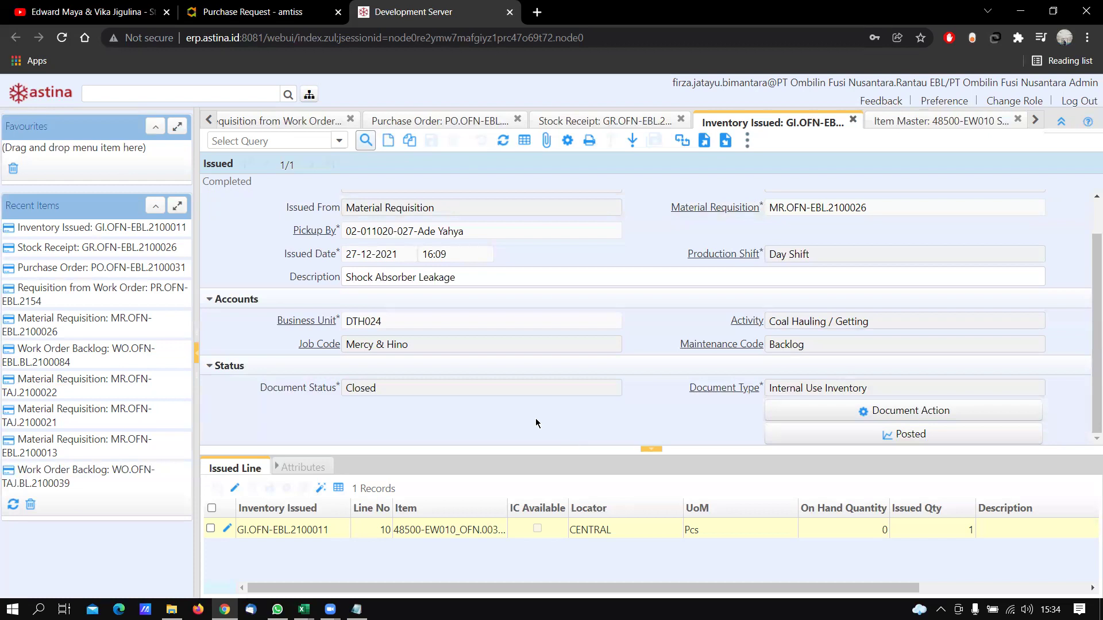
{"action": "left_click", "coordinate": [360, 45]}
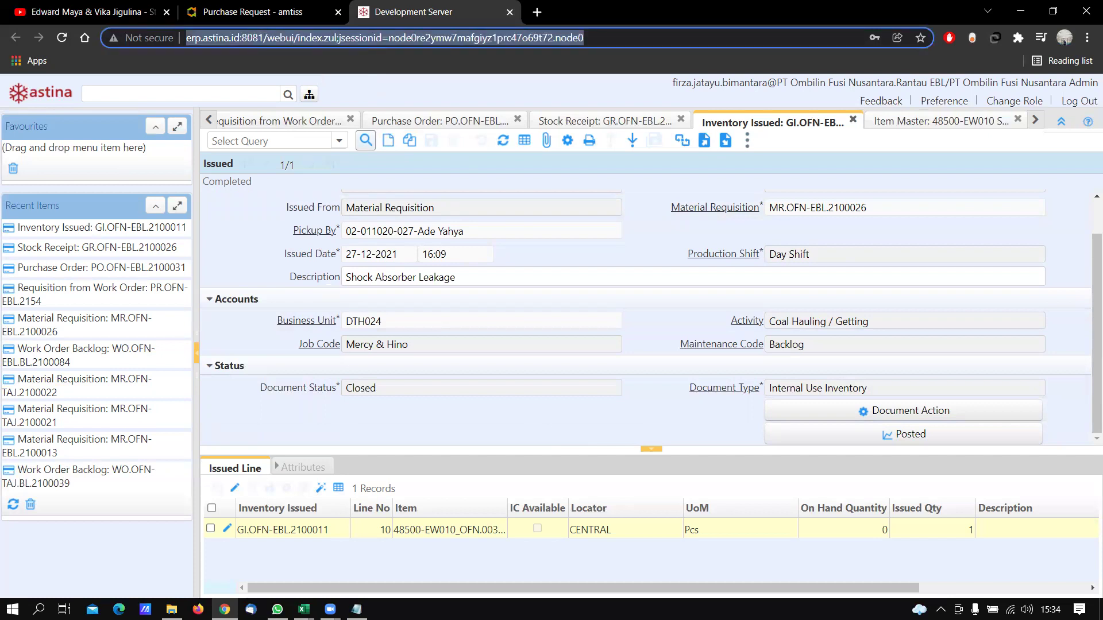
Paste the ERP page's web address on a new line below the GI entry, then minimise Notepad
{"action": "left_click", "coordinate": [356, 609]}
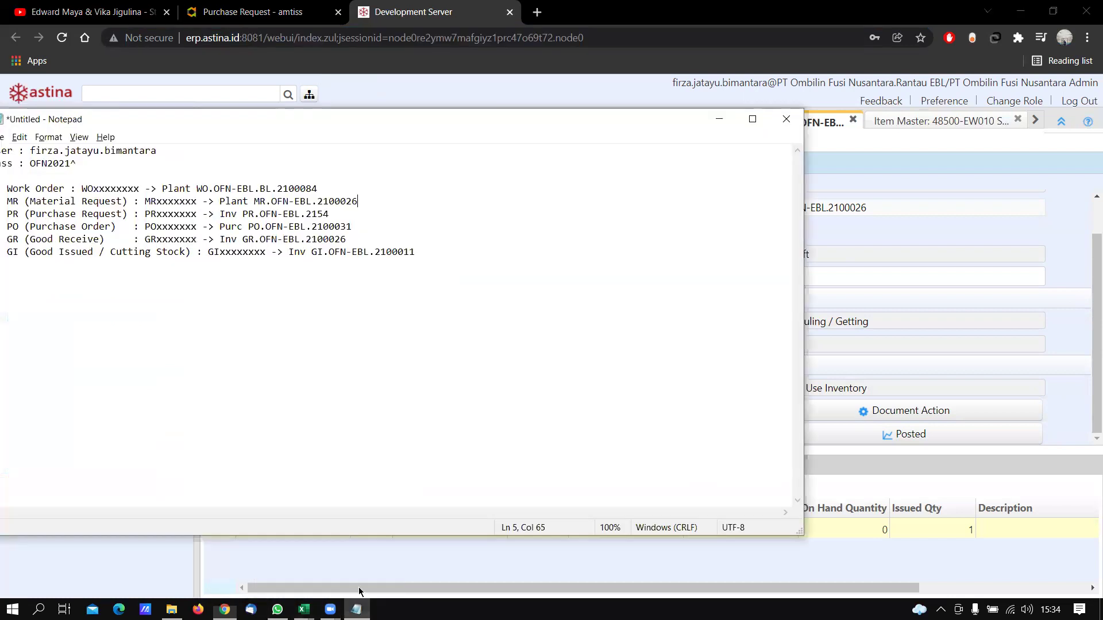
{"action": "key", "text": "Return"}
{"action": "key", "text": "Return"}
{"action": "key", "text": "ctrl+v"}
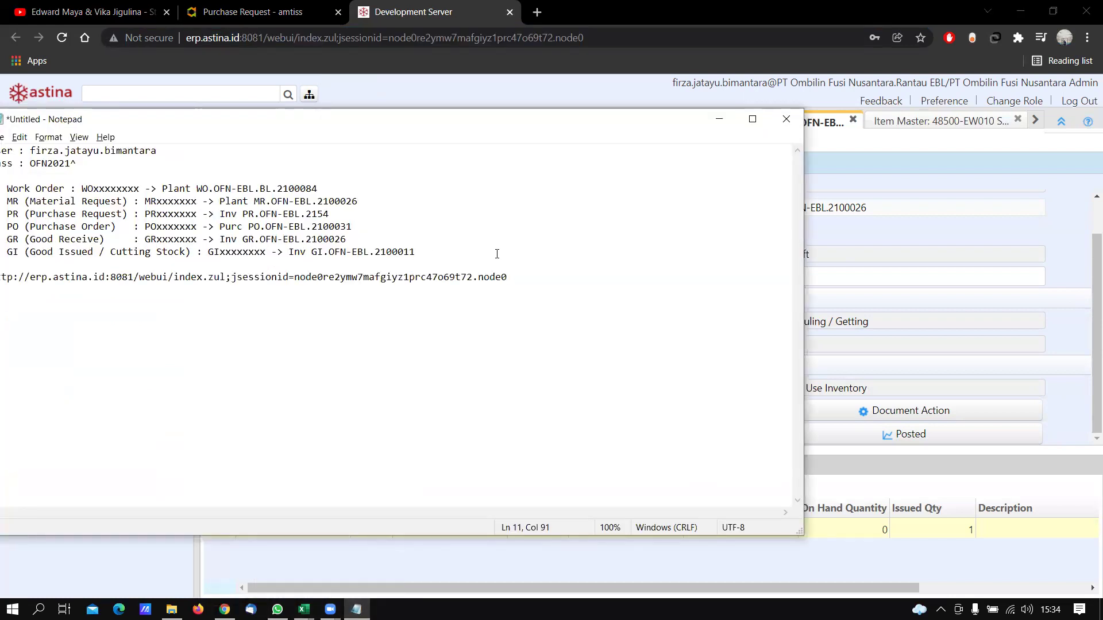
{"action": "left_click", "coordinate": [720, 124]}
Search WhatsApp for 'erp' and open the OFN - ASTINA ERP group chat
{"action": "left_click", "coordinate": [277, 608]}
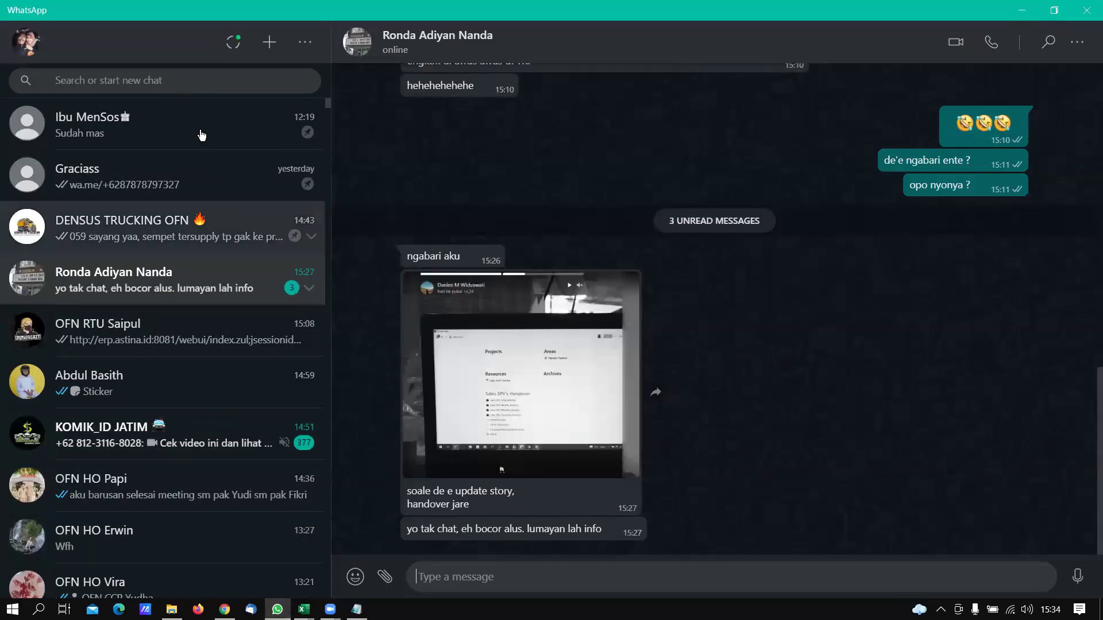
{"action": "left_click", "coordinate": [190, 83]}
{"action": "type", "text": "erp"}
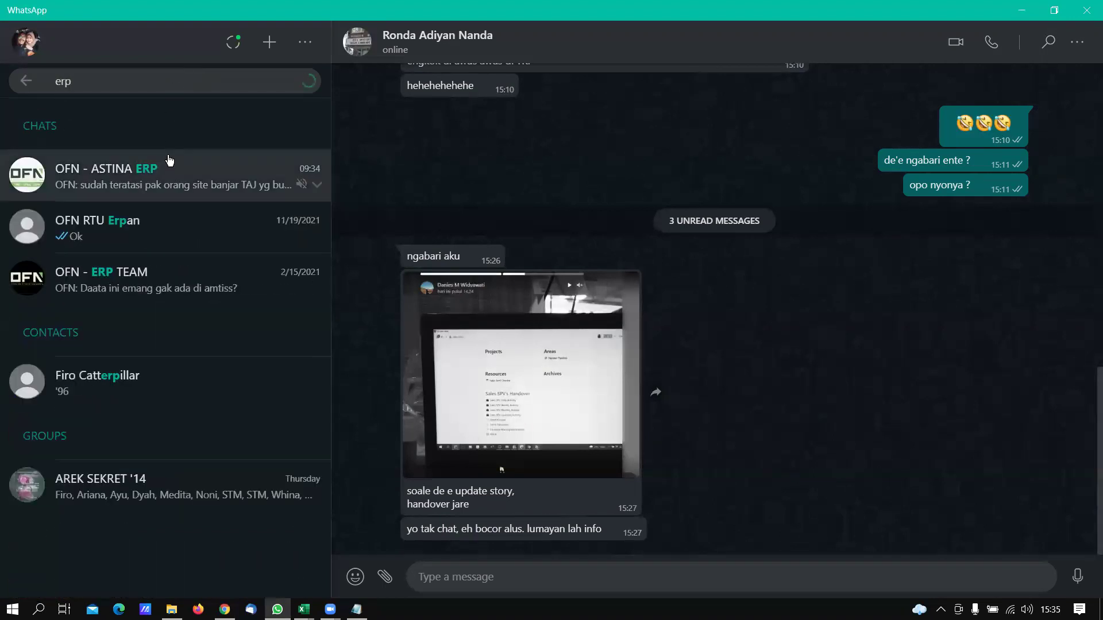
{"action": "left_click", "coordinate": [167, 156]}
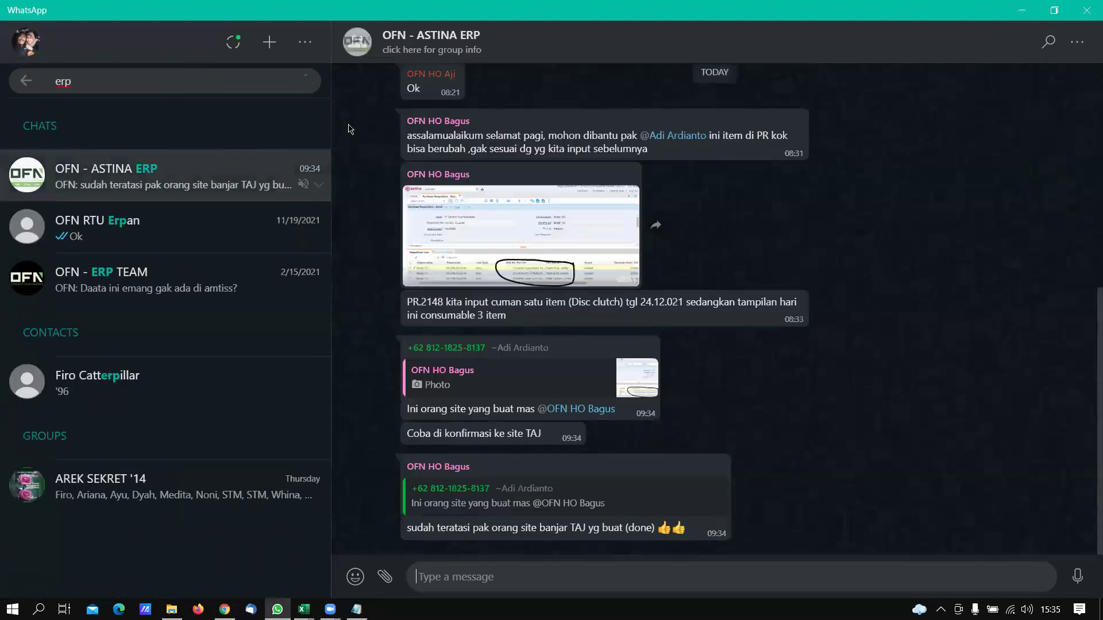
Check the replying member's private chat, then return to the closed GI record in the browser
{"action": "left_click", "coordinate": [467, 347]}
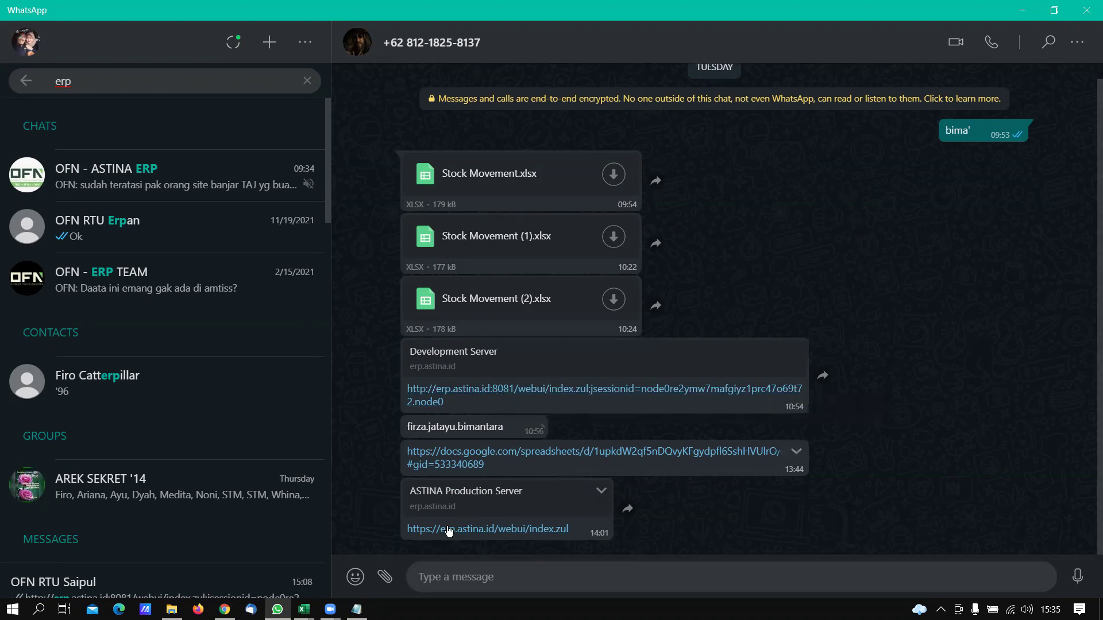
{"action": "mouse_move", "coordinate": [330, 609]}
{"action": "left_click", "coordinate": [224, 608]}
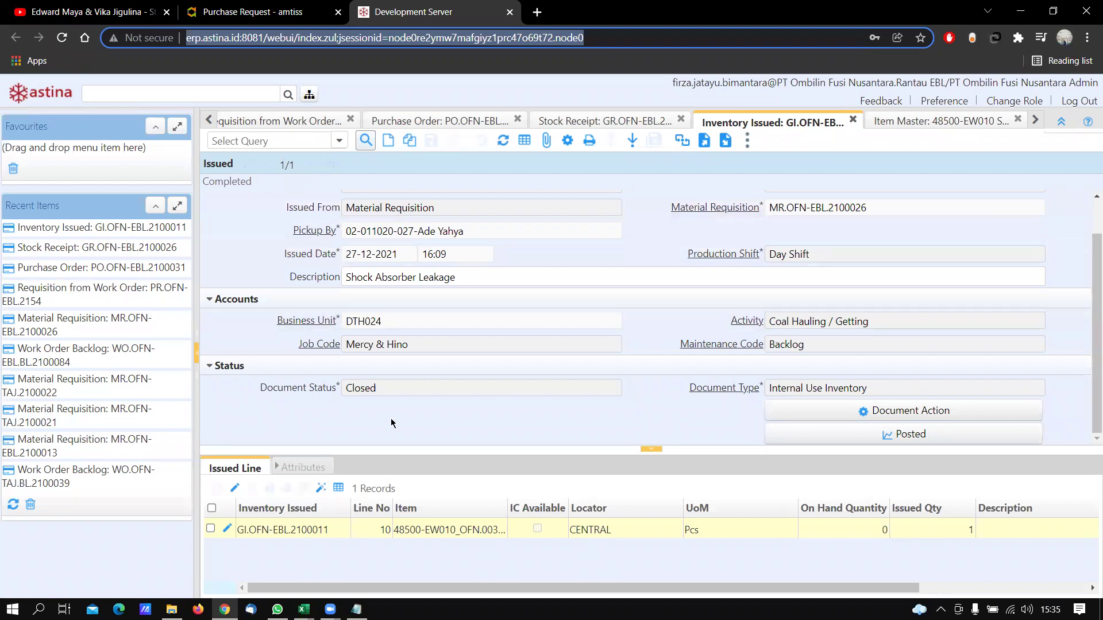
{"action": "mouse_move", "coordinate": [357, 609]}
{"action": "key", "text": "alt+Tab"}
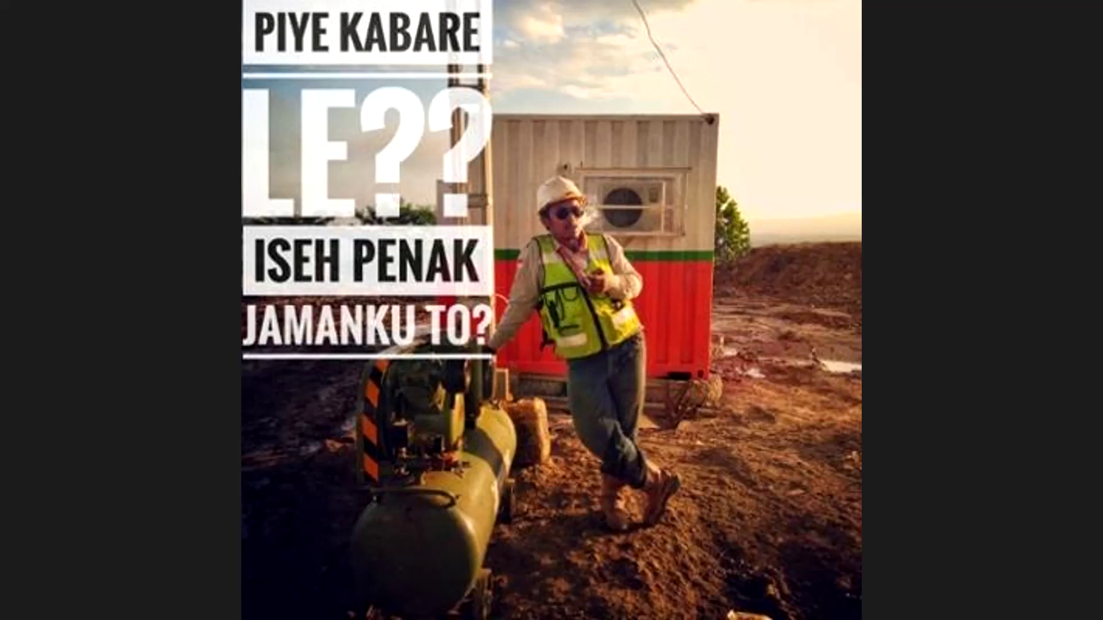